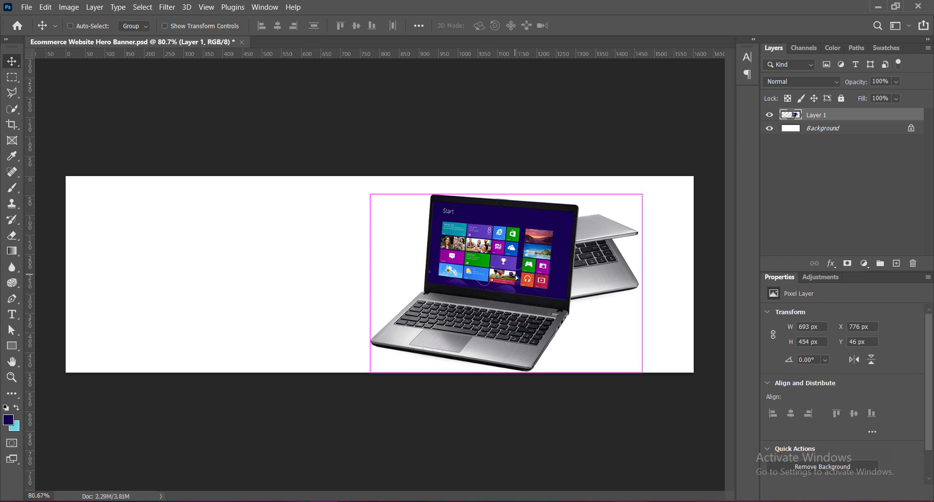
# Step: Scale down the laptop image, rotate it clockwise and reposition it on the banner's right side, about 595 × 410 px
pyautogui.hotkey('ctrl', 't')
pyautogui.moveTo(507, 191); pyautogui.dragTo(507, 205)
pyautogui.moveTo(524, 293); pyautogui.dragTo(551, 277)
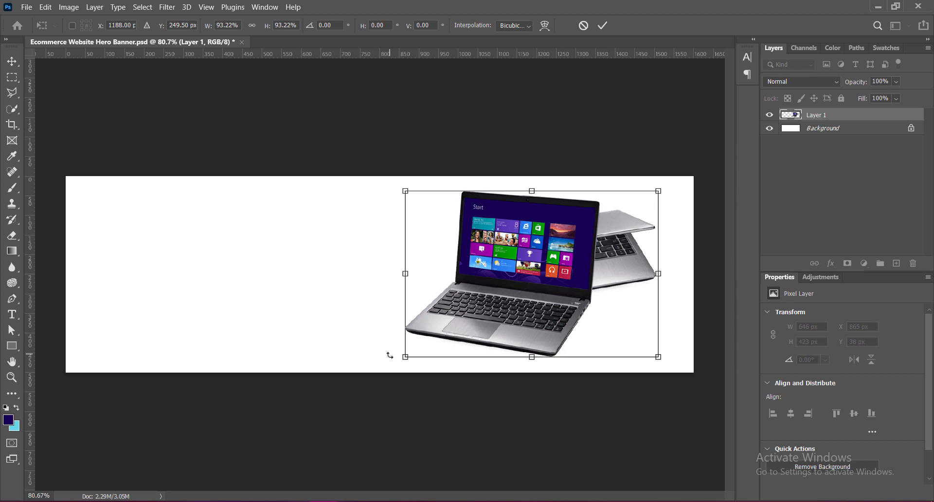
pyautogui.moveTo(389, 356); pyautogui.dragTo(395, 311)
pyautogui.moveTo(551, 276); pyautogui.dragTo(552, 276)
pyautogui.moveTo(367, 327); pyautogui.dragTo(373, 319)
pyautogui.moveTo(430, 165); pyautogui.dragTo(468, 207)
pyautogui.moveTo(566, 309); pyautogui.dragTo(562, 287)
pyautogui.moveTo(634, 363); pyautogui.dragTo(644, 373)
pyautogui.press('Return')
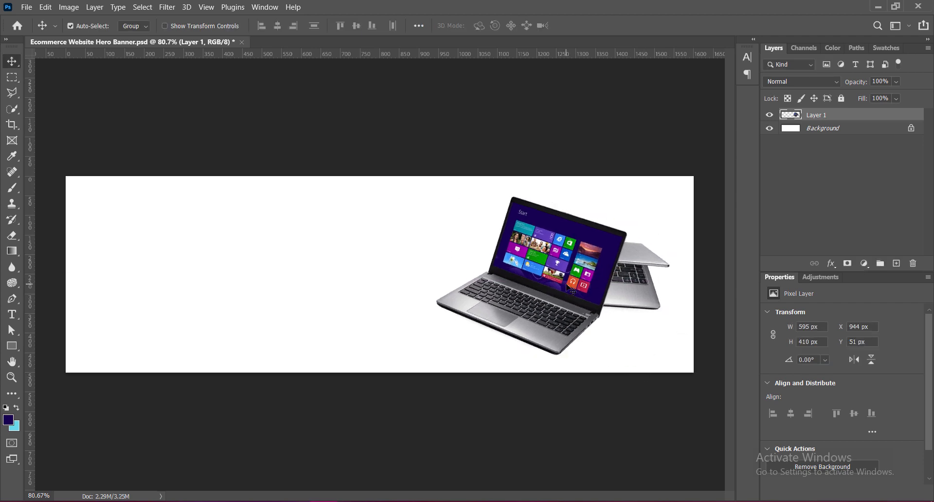
pyautogui.click(69, 7)
pyautogui.moveTo(120, 35)
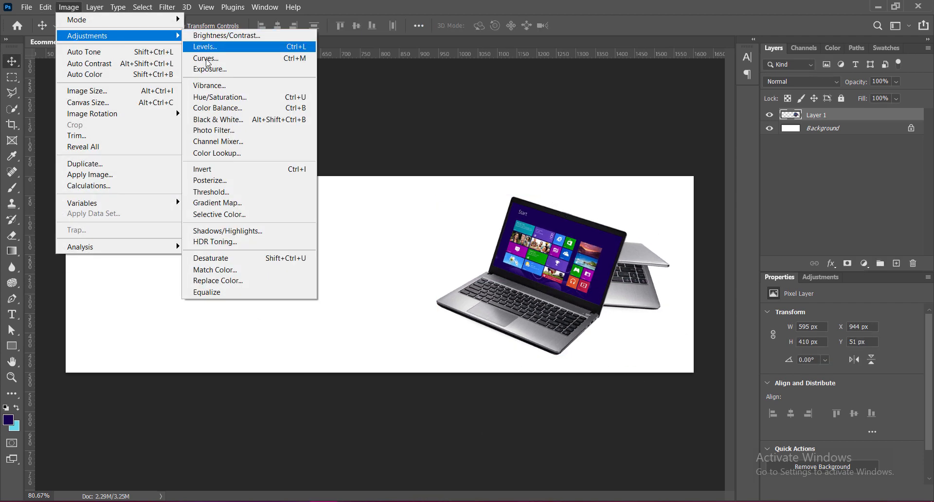
pyautogui.click(209, 85)
pyautogui.click(770, 88)
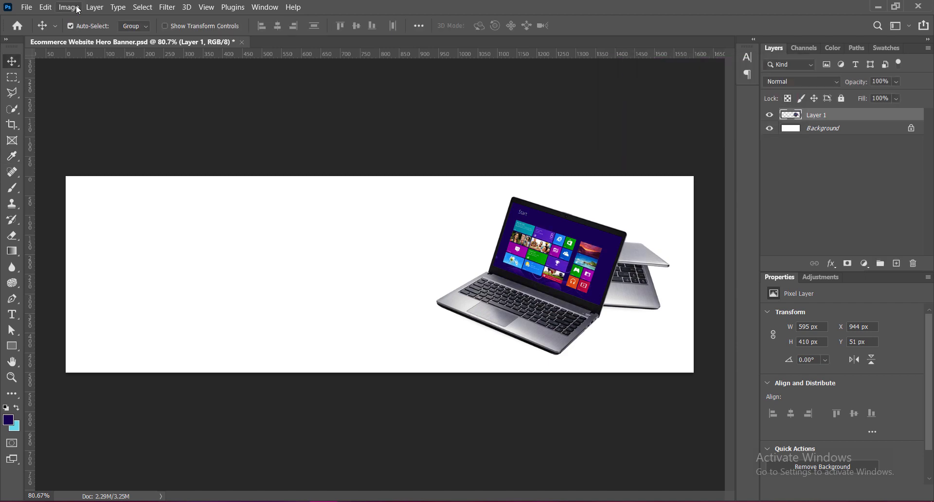
# Step: Apply a Brightness/Contrast adjustment to the laptop layer with brightness 0 and contrast -1
pyautogui.click(69, 7)
pyautogui.click(214, 35)
pyautogui.moveTo(646, 121); pyautogui.dragTo(646, 120)
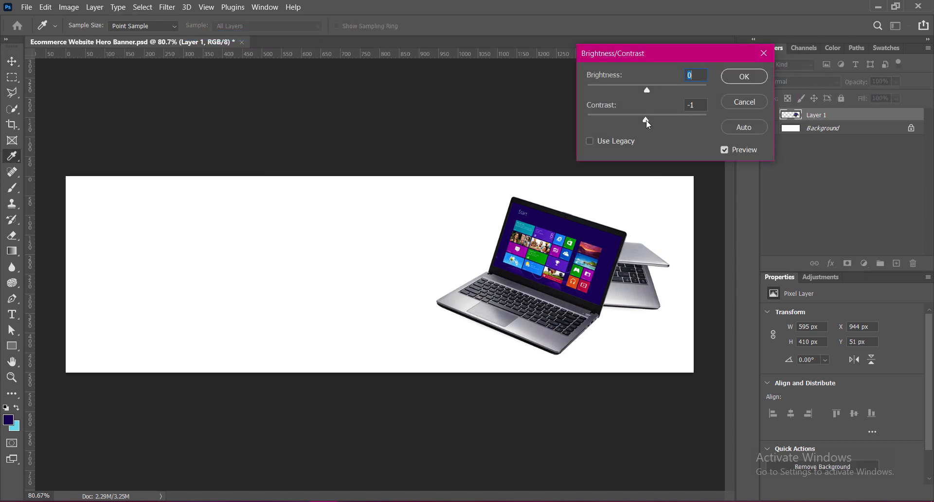
pyautogui.click(744, 77)
# Step: Brighten the laptop layer with a Curves adjustment, raising the midtones and the darker tones of the RGB curve
pyautogui.click(69, 7)
pyautogui.moveTo(119, 36)
pyautogui.click(214, 58)
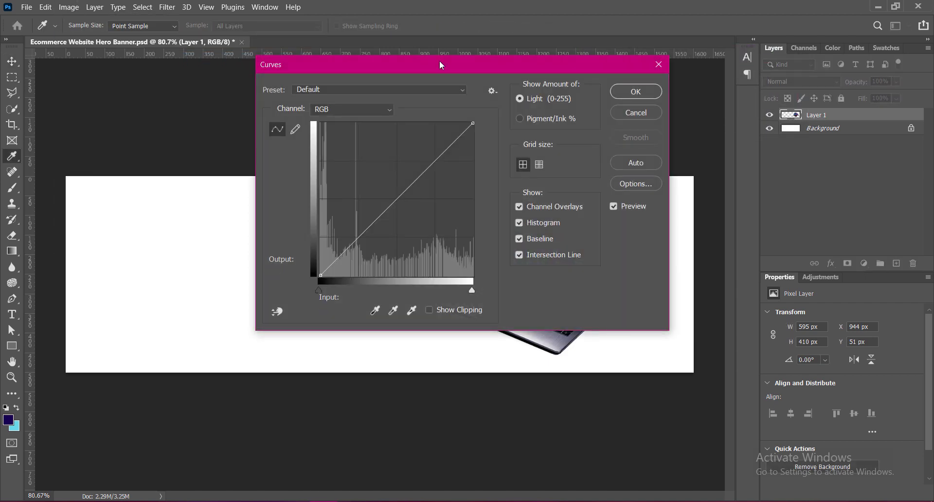
pyautogui.moveTo(341, 62); pyautogui.dragTo(132, 50)
pyautogui.moveTo(182, 184); pyautogui.dragTo(181, 166)
pyautogui.moveTo(148, 212); pyautogui.dragTo(146, 203)
pyautogui.click(434, 80)
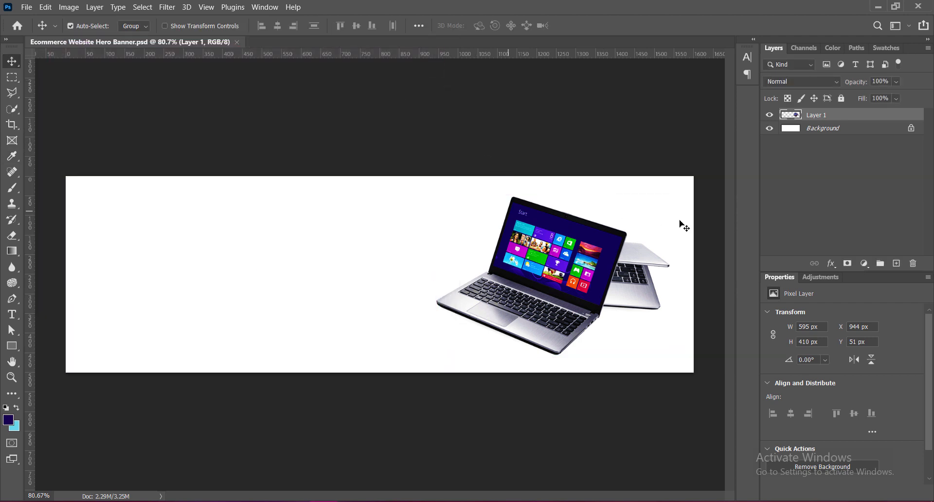
# Step: Draw a dark navy rectangle of about 1683 × 614 px behind the laptop, covering the whole canvas, with 0 px corner radii
pyautogui.click(833, 133)
pyautogui.click(897, 264)
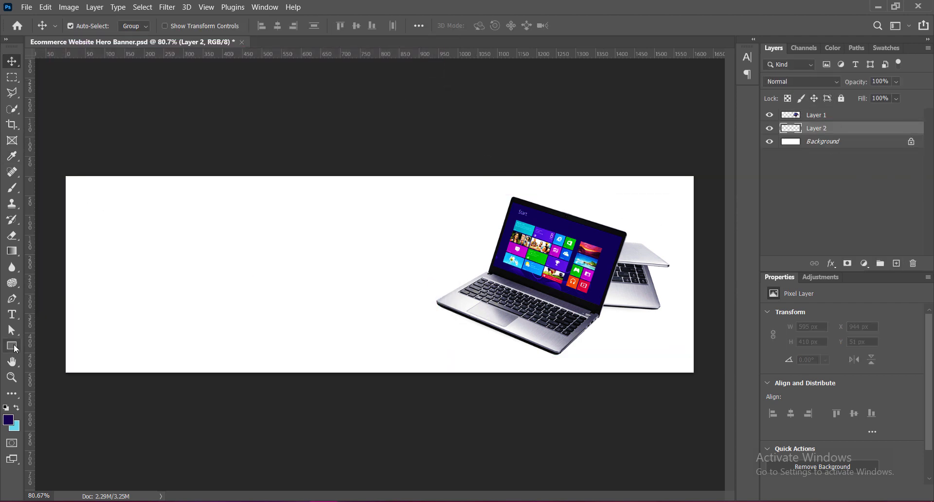
pyautogui.click(12, 345)
pyautogui.moveTo(52, 163); pyautogui.dragTo(712, 404)
pyautogui.doubleClick(824, 418)
pyautogui.write('0')
pyautogui.press('Return')
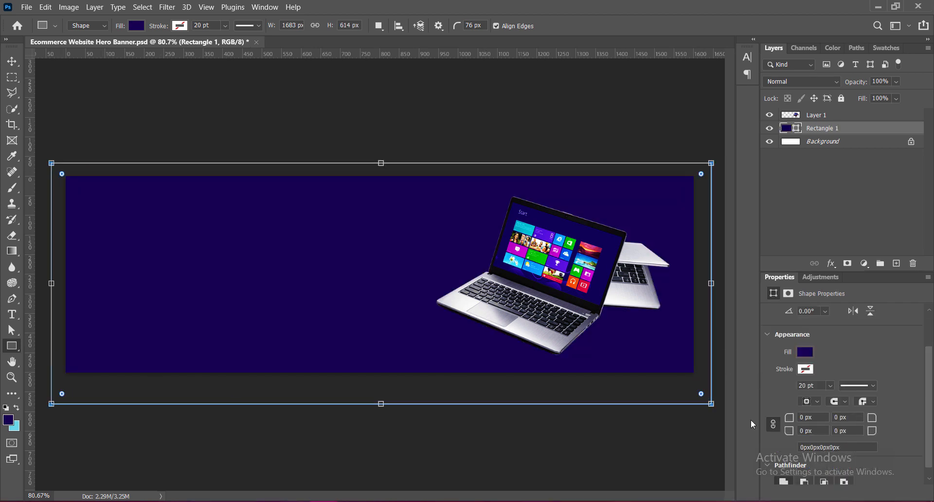
# Step: Reduce the navy rectangle's height to about 571 px and shift it slightly while still covering the canvas
pyautogui.moveTo(382, 404); pyautogui.dragTo(382, 388)
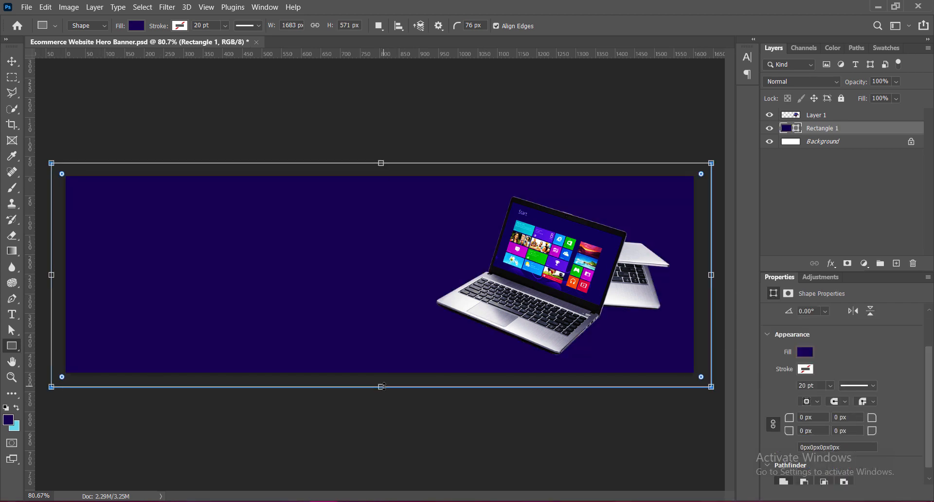
pyautogui.click(12, 62)
pyautogui.click(309, 305)
pyautogui.press('Return')
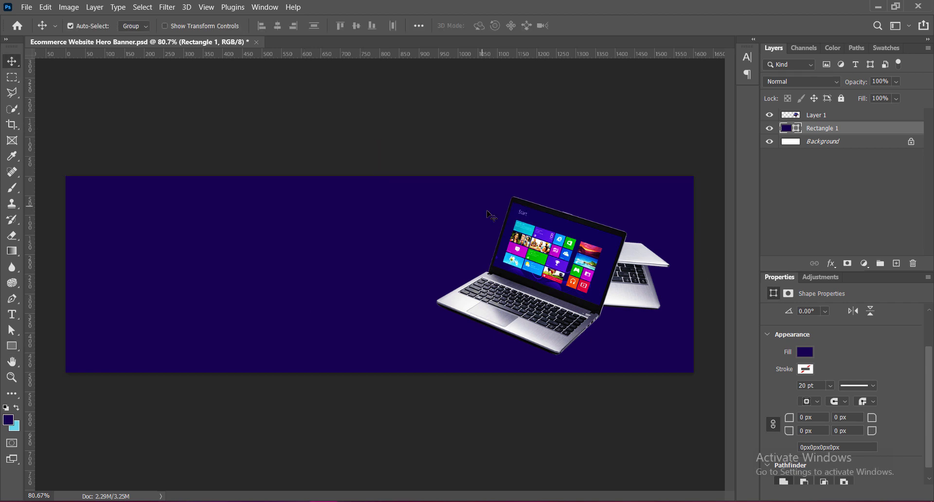
pyautogui.hotkey('ctrl', 't')
pyautogui.moveTo(397, 262); pyautogui.dragTo(394, 258)
pyautogui.press('Return')
# Step: Add a Gradient Overlay layer style to the background rectangle and show its settings
pyautogui.doubleClick(790, 135)
pyautogui.moveTo(628, 47); pyautogui.dragTo(778, 48)
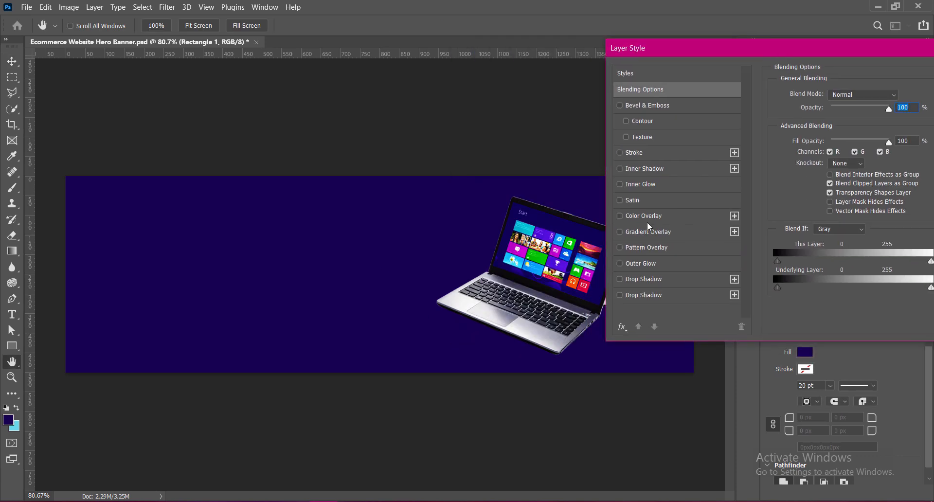
pyautogui.click(620, 232)
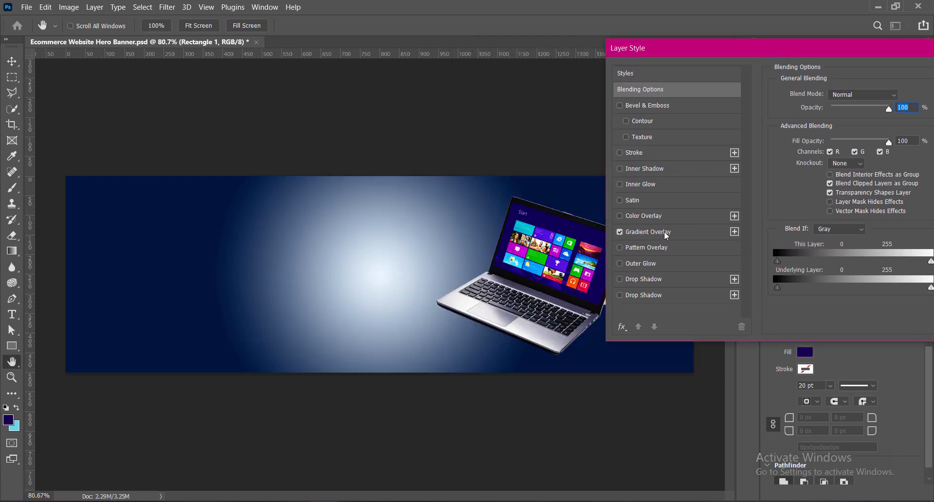
pyautogui.click(665, 231)
pyautogui.moveTo(785, 53); pyautogui.dragTo(769, 54)
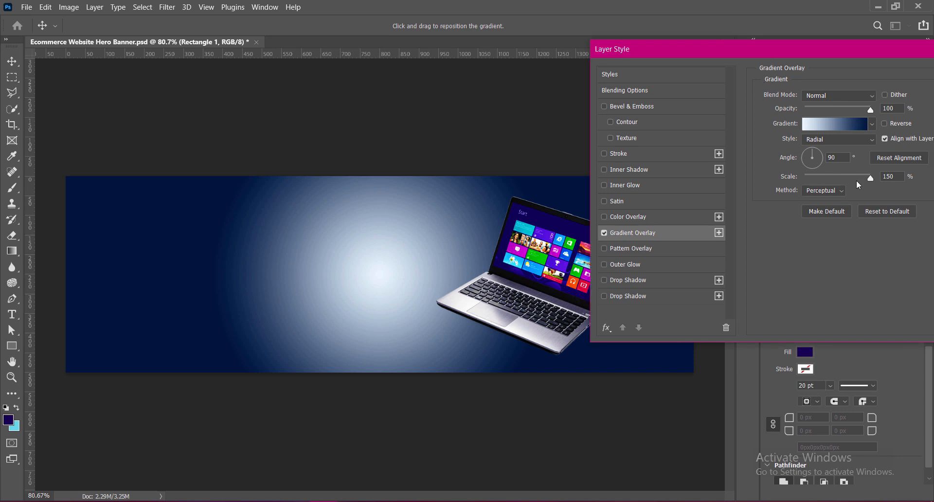
# Step: Set the end color stop of the overlay gradient to the dark muted purple 423d58 sampled from the laptop
pyautogui.click(834, 124)
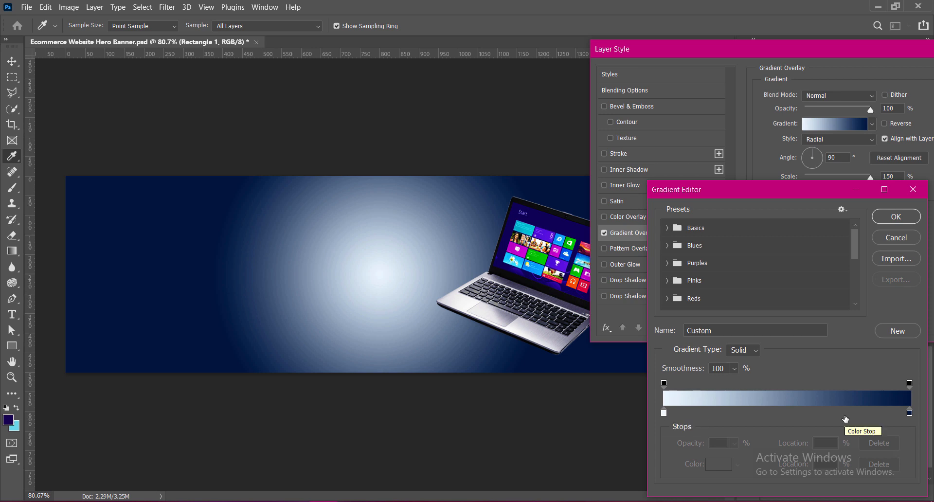
pyautogui.doubleClick(910, 413)
pyautogui.click(584, 307)
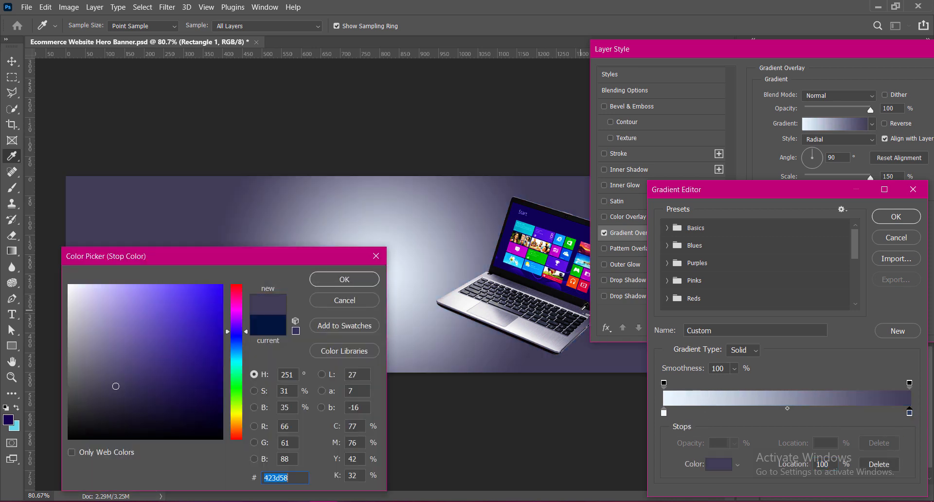
pyautogui.click(347, 282)
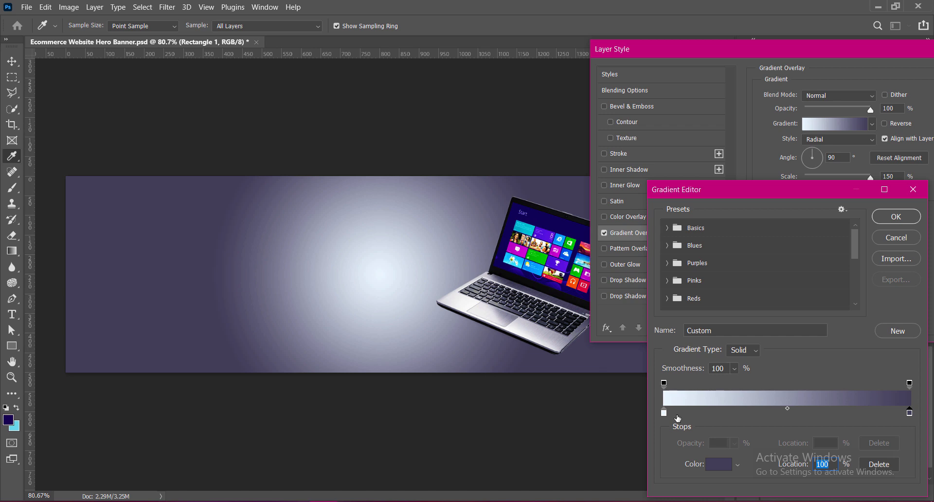
# Step: Set the gradient's start color stop to a saturated blue sampled from the laptop screen and accept the gradient
pyautogui.doubleClick(664, 413)
pyautogui.click(560, 282)
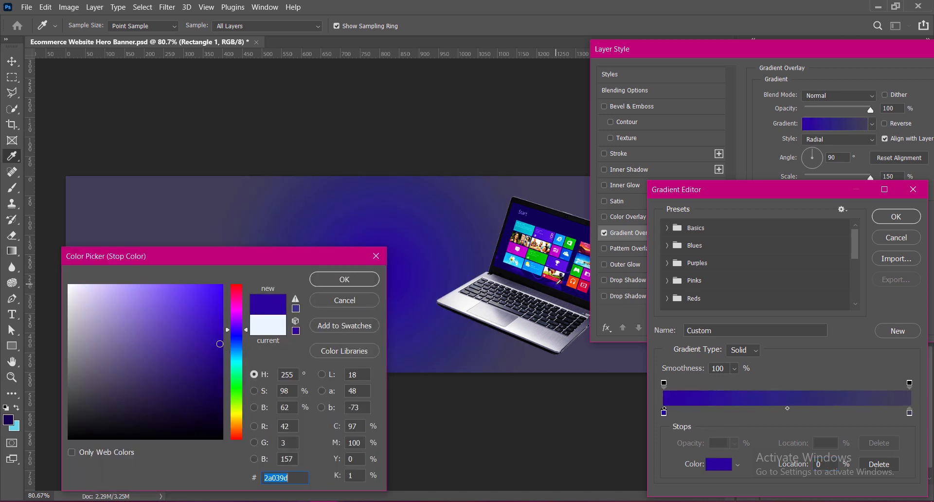
pyautogui.click(553, 334)
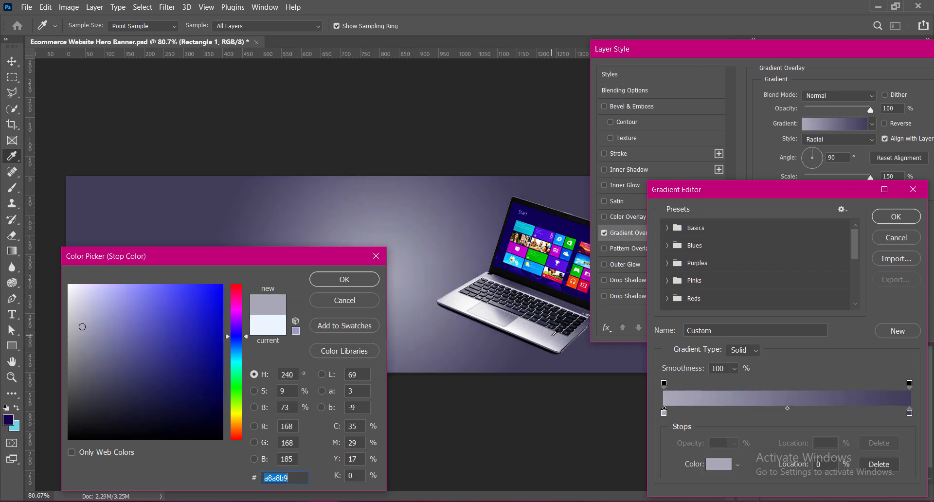
pyautogui.click(561, 281)
pyautogui.click(352, 283)
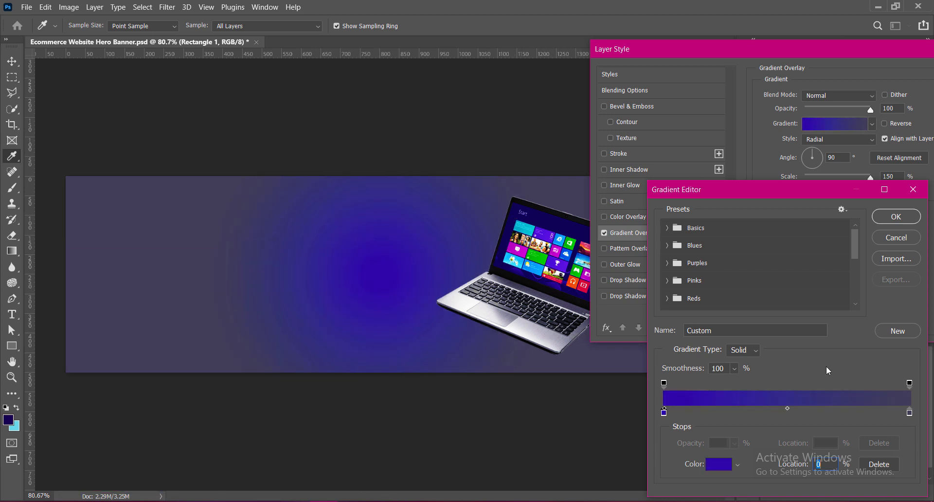
pyautogui.click(896, 217)
# Step: Try reversing the gradient and recoloring its end stop with greys sampled from the laptop, then turn the reversal off
pyautogui.click(885, 123)
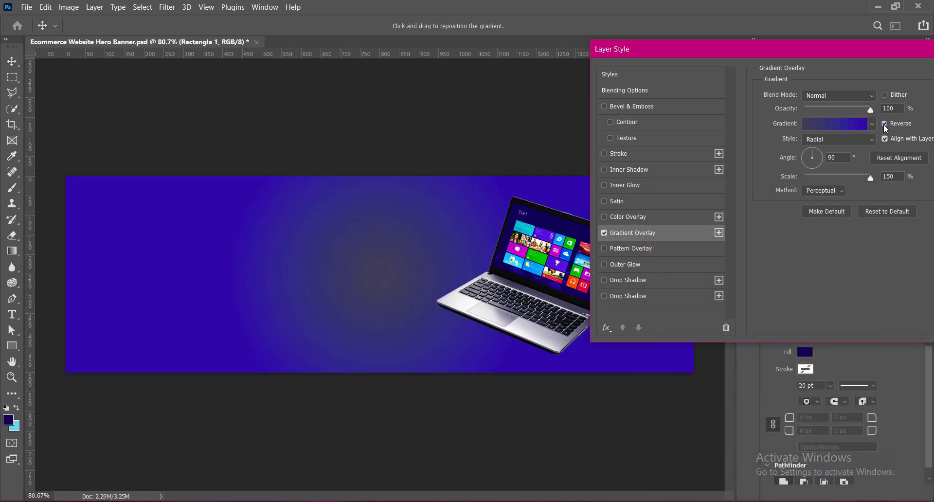
pyautogui.click(829, 125)
pyautogui.doubleClick(910, 412)
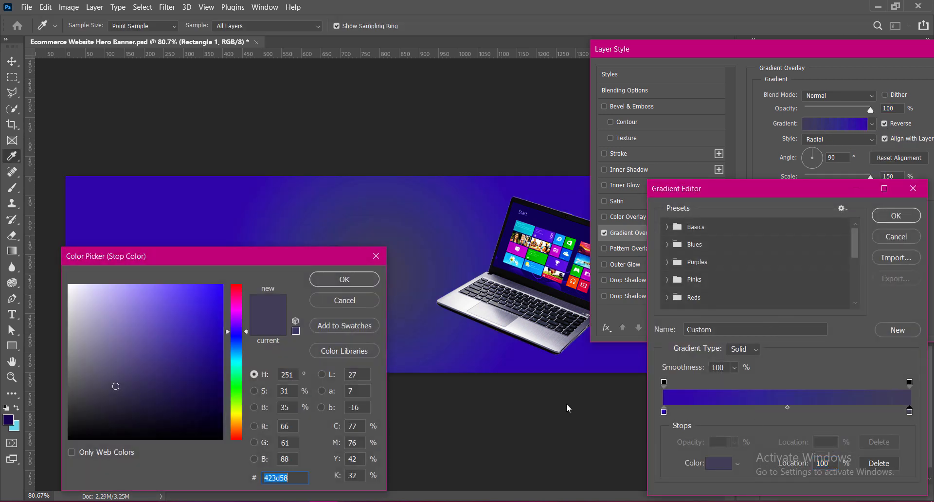
pyautogui.click(510, 317)
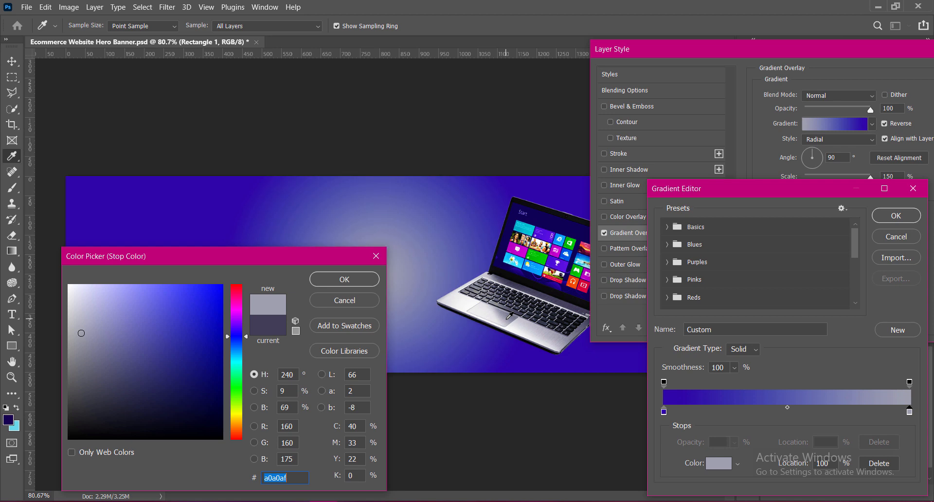
pyautogui.click(506, 308)
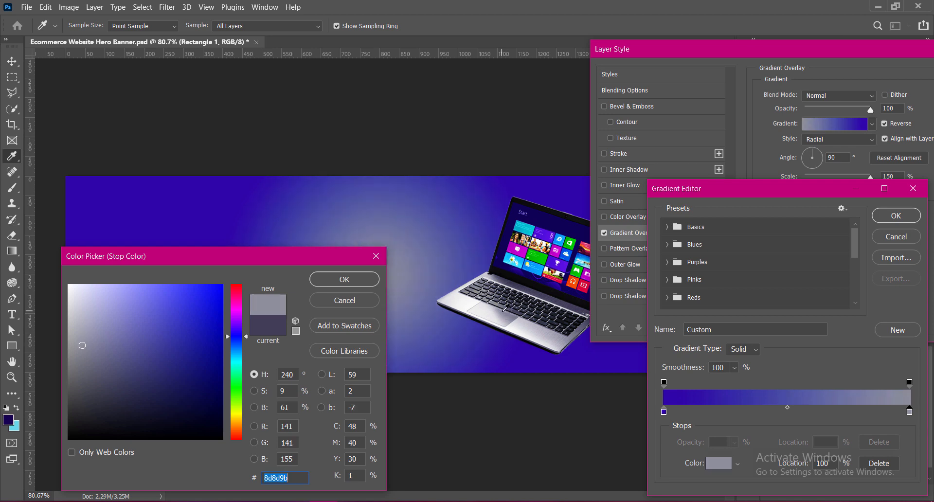
pyautogui.click(575, 302)
pyautogui.click(380, 257)
pyautogui.click(896, 215)
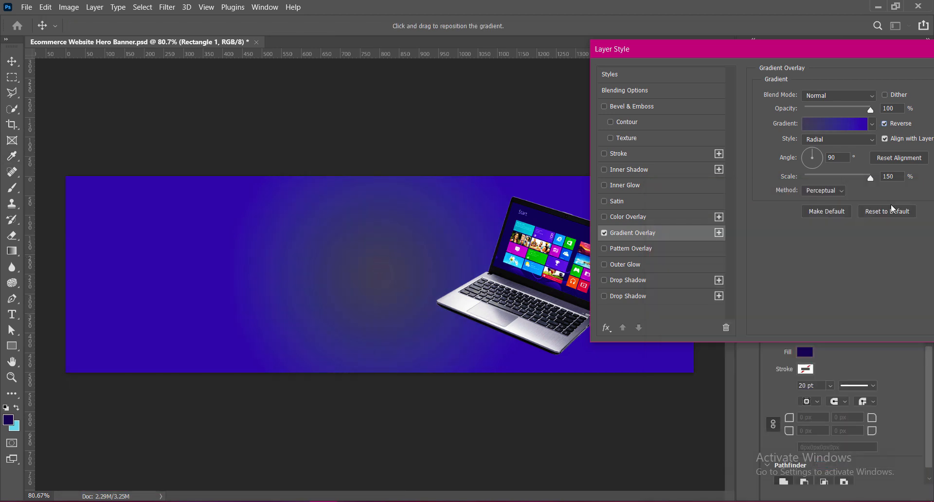
pyautogui.click(885, 123)
# Step: Recolor the gradient's start stop to a very pale lavender, based on a light grey sampled from the laptop
pyautogui.click(826, 124)
pyautogui.click(664, 411)
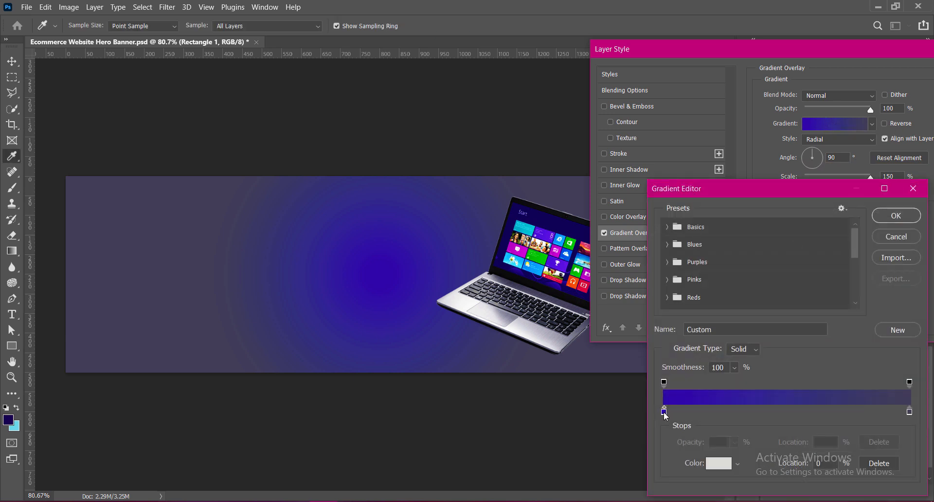
pyautogui.doubleClick(664, 411)
pyautogui.moveTo(511, 277); pyautogui.dragTo(505, 314)
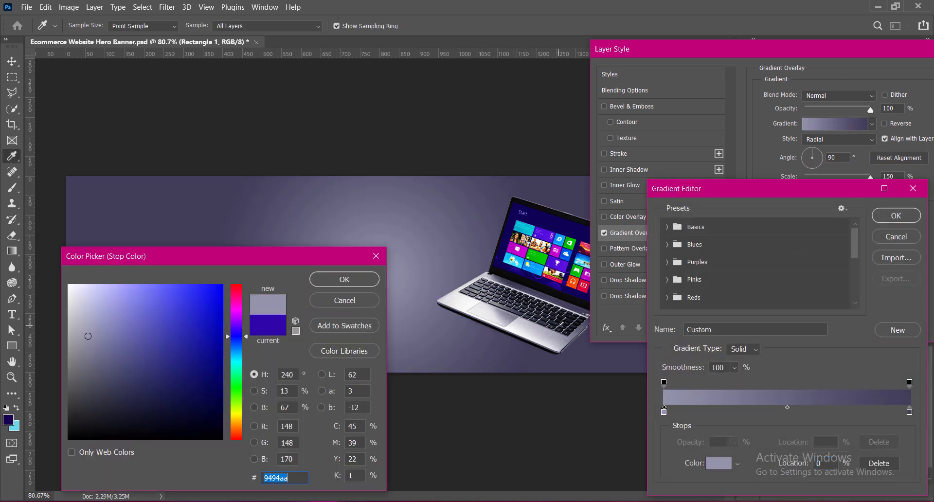
pyautogui.click(533, 333)
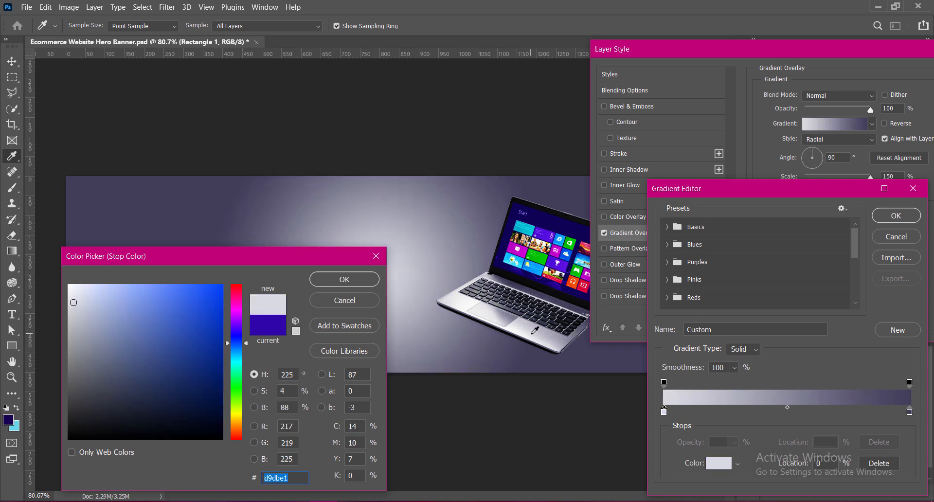
pyautogui.click(80, 286)
pyautogui.click(317, 279)
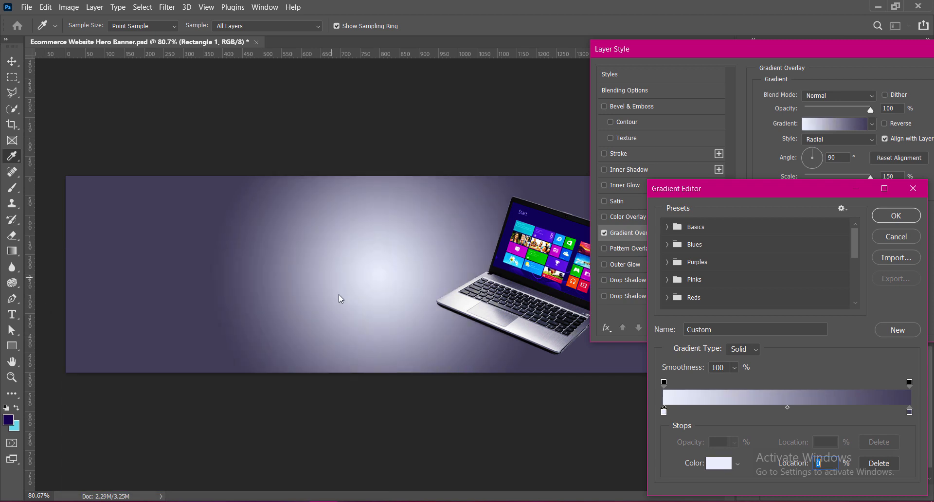
# Step: Adjust the gradient's end stop to a slightly redder dark purple and accept the edited gradient
pyautogui.doubleClick(910, 412)
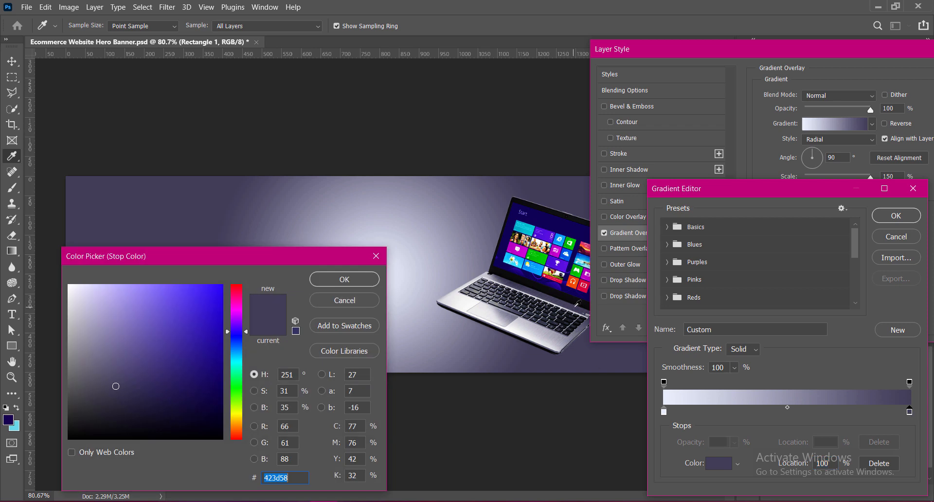
pyautogui.click(339, 284)
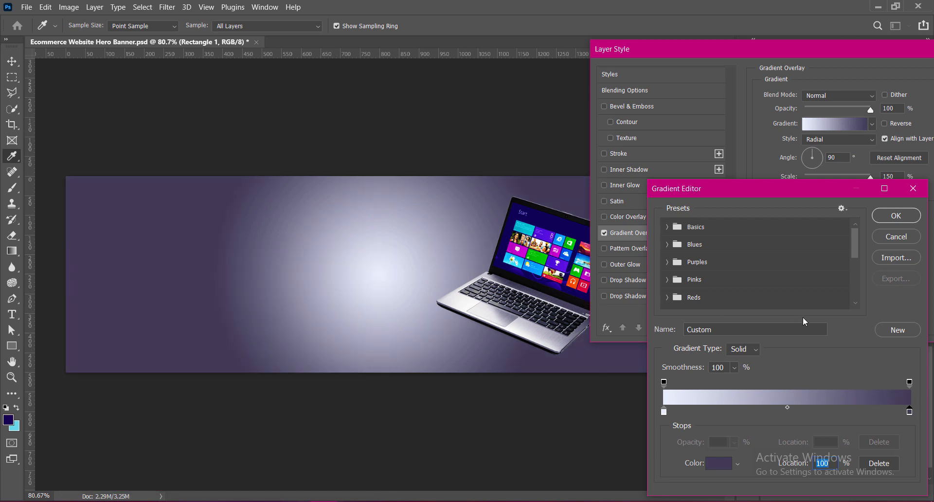
pyautogui.click(897, 216)
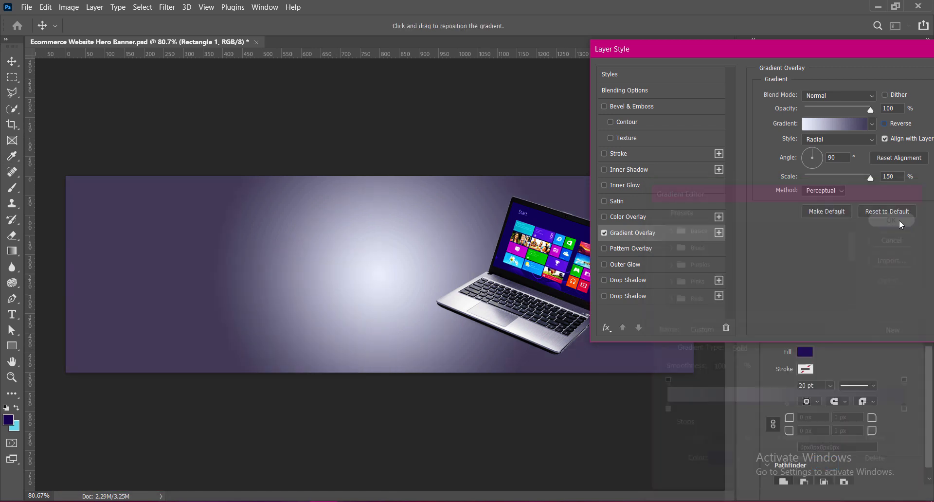
# Step: Keep the gradient overlay's method as Perceptual, and set its scale to about 101% and its angle to about -117°
pyautogui.click(841, 192)
pyautogui.click(828, 205)
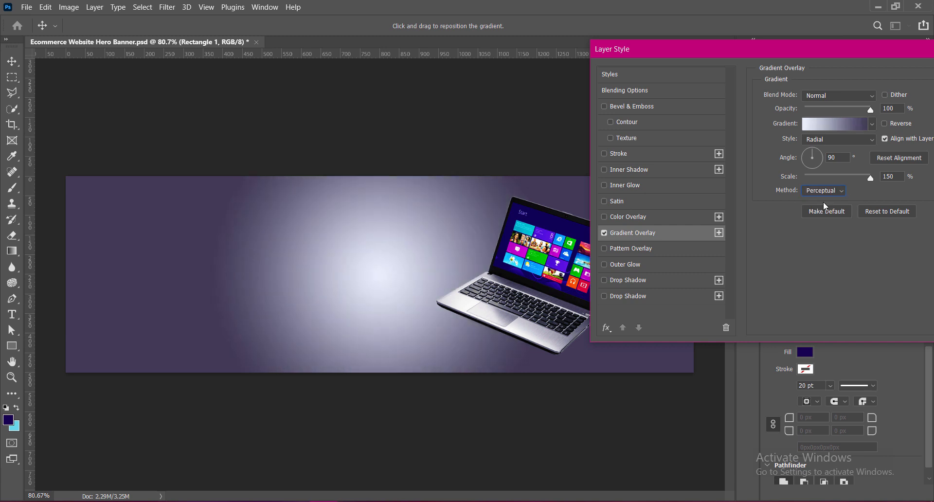
pyautogui.moveTo(871, 178); pyautogui.dragTo(846, 182)
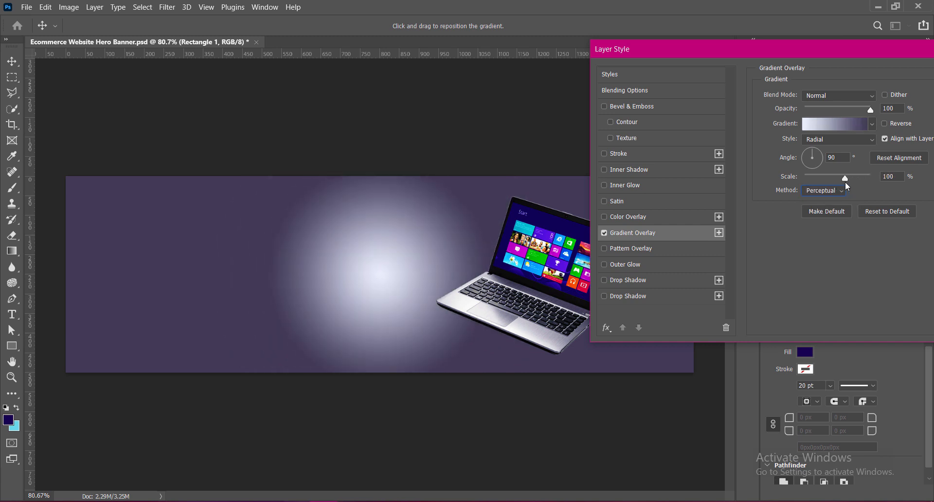
pyautogui.moveTo(813, 149)
pyautogui.mouseDown()
pyautogui.moveTo(825, 161)
pyautogui.moveTo(807, 168)
pyautogui.moveTo(801, 155)
pyautogui.moveTo(810, 167)
pyautogui.mouseUp()
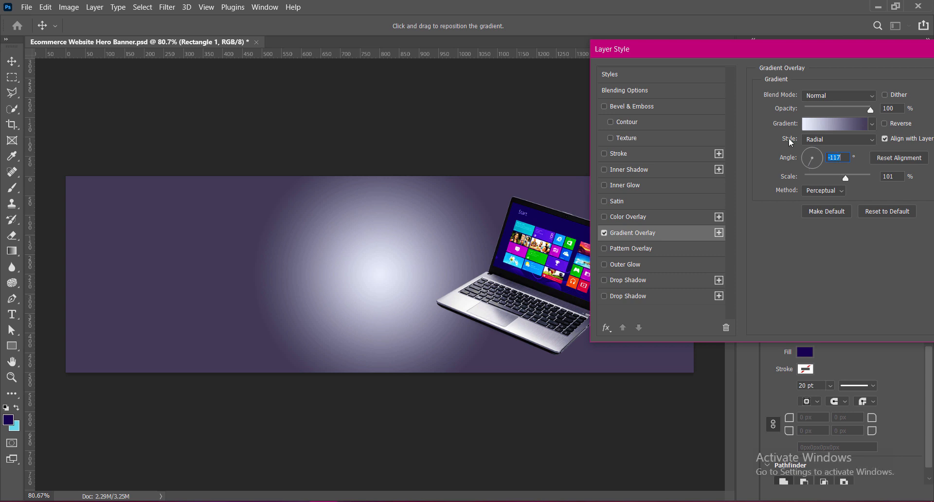
# Step: Accept the gradient overlay, reopen the Rectangle 1 layer's style settings, and enable Bevel & Emboss with Texture
pyautogui.moveTo(817, 48); pyautogui.dragTo(680, 49)
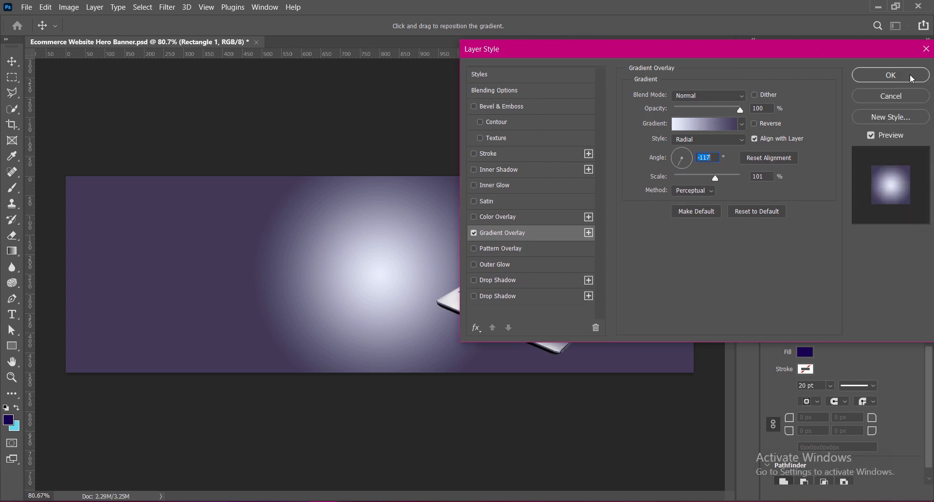
pyautogui.click(910, 74)
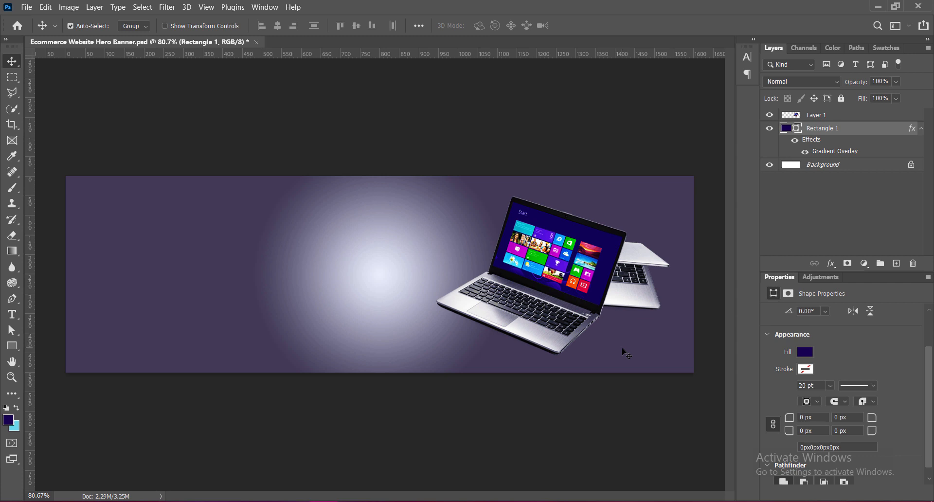
pyautogui.rightClick(814, 140)
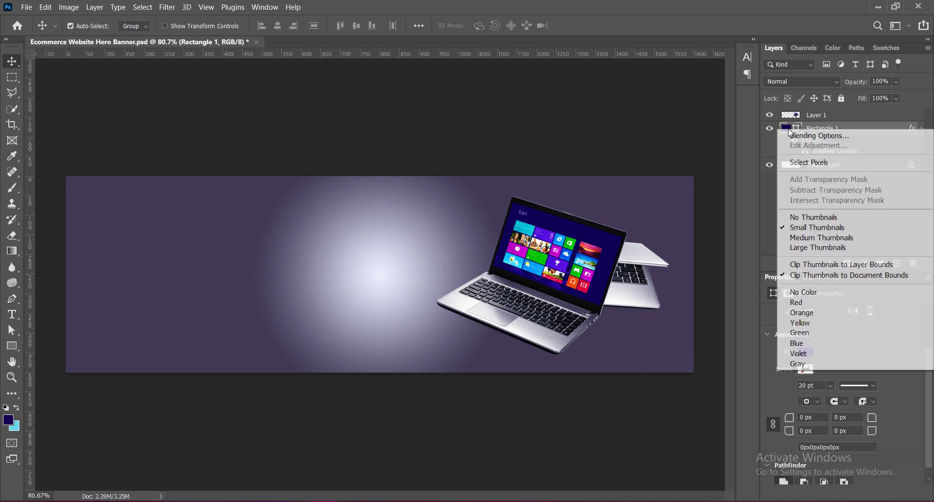
pyautogui.click(817, 135)
pyautogui.click(466, 106)
pyautogui.click(472, 138)
pyautogui.click(494, 138)
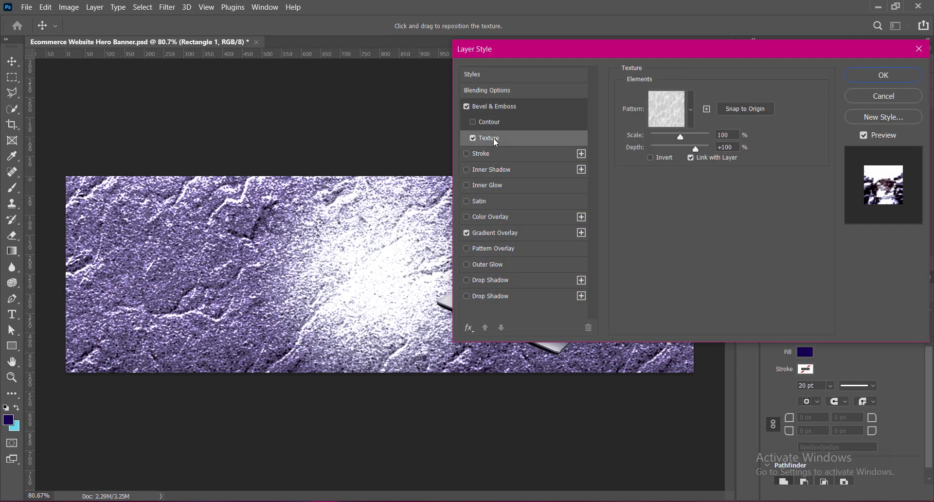
# Step: Assign the Water-Pool pattern to the bevel texture, with a scale of about 39% and a depth of about +87%
pyautogui.click(691, 112)
pyautogui.scroll(-1, 721, 185)
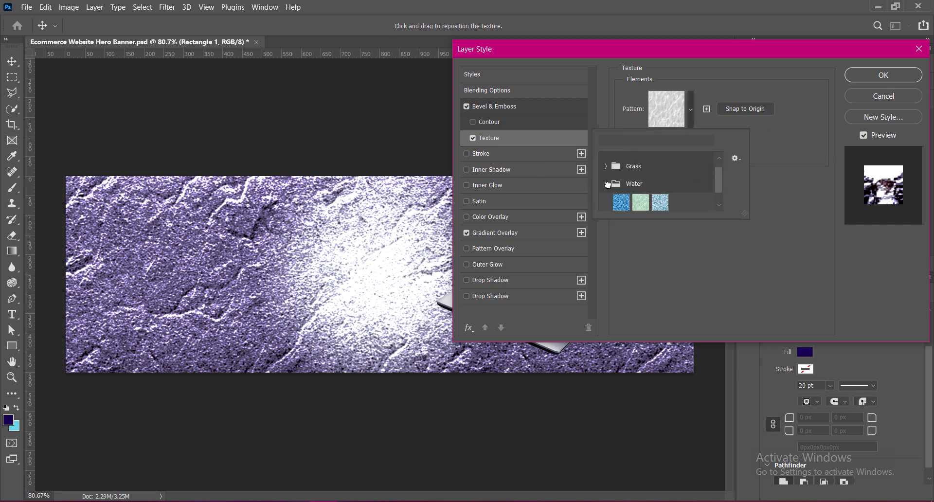
pyautogui.click(634, 207)
pyautogui.doubleClick(633, 207)
pyautogui.moveTo(682, 137)
pyautogui.mouseDown()
pyautogui.moveTo(654, 138)
pyautogui.moveTo(709, 151)
pyautogui.moveTo(662, 139)
pyautogui.mouseUp()
pyautogui.click(660, 138)
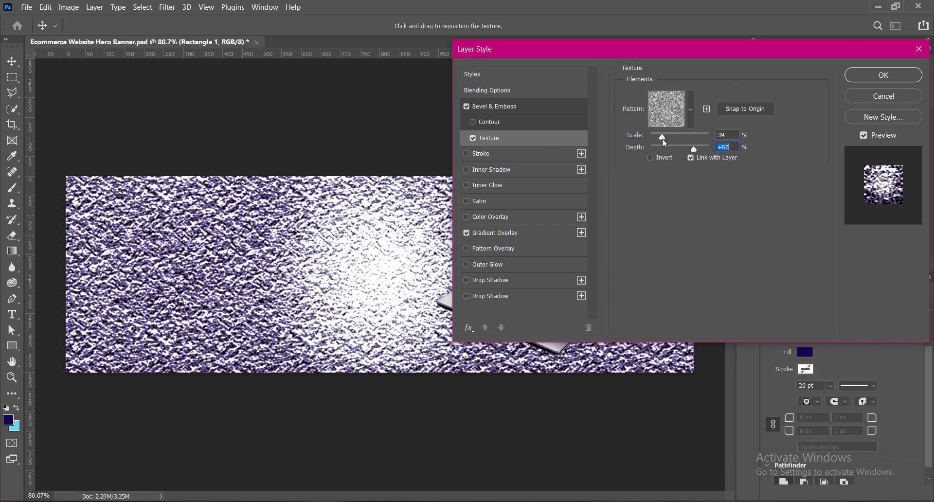
# Step: Lower the bevel's shadow opacity to about 32% and set its shadow mode to Darker Color
pyautogui.click(515, 109)
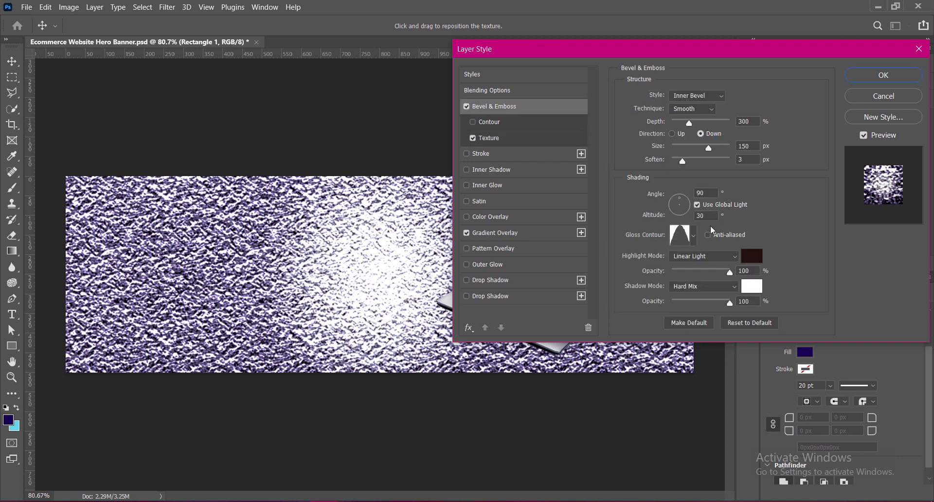
pyautogui.moveTo(729, 303); pyautogui.dragTo(691, 303)
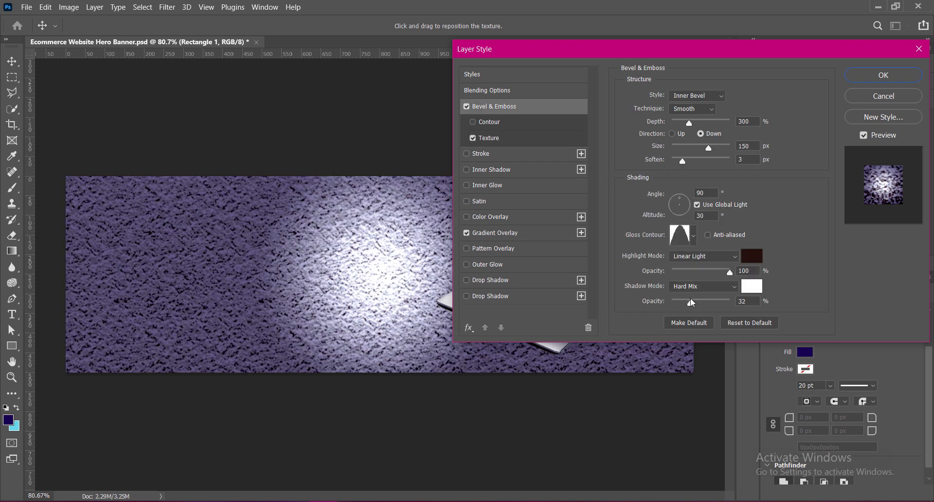
pyautogui.click(730, 287)
pyautogui.click(697, 272)
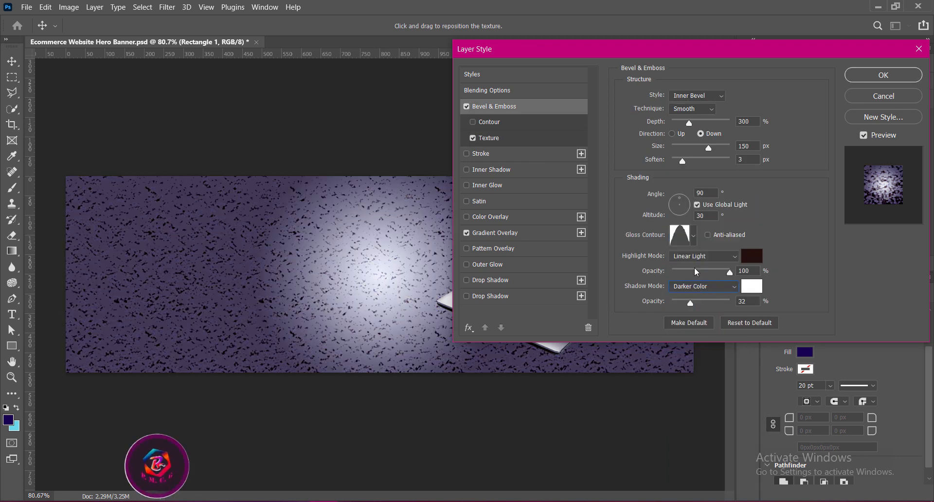
# Step: Recolor the bevel highlight to a very dark navy blue with a hue of 234° and accept the color
pyautogui.click(752, 256)
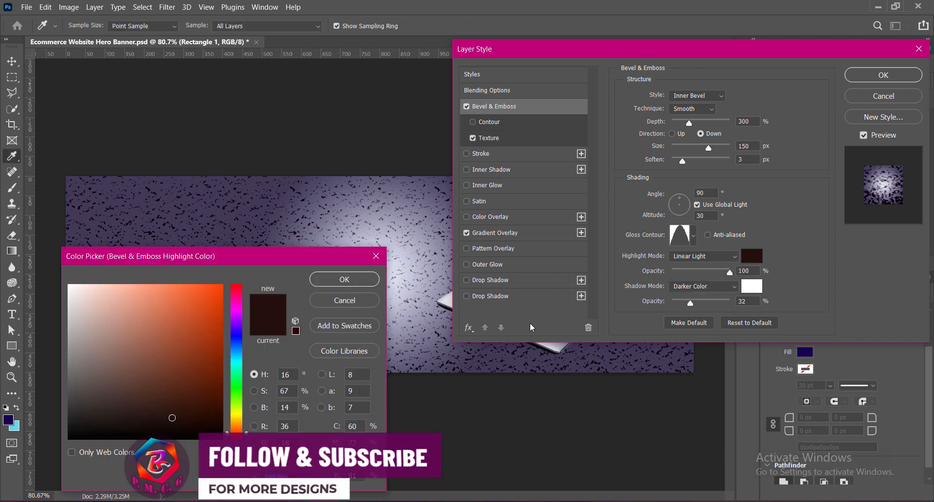
pyautogui.click(237, 330)
pyautogui.moveTo(221, 396); pyautogui.dragTo(220, 410)
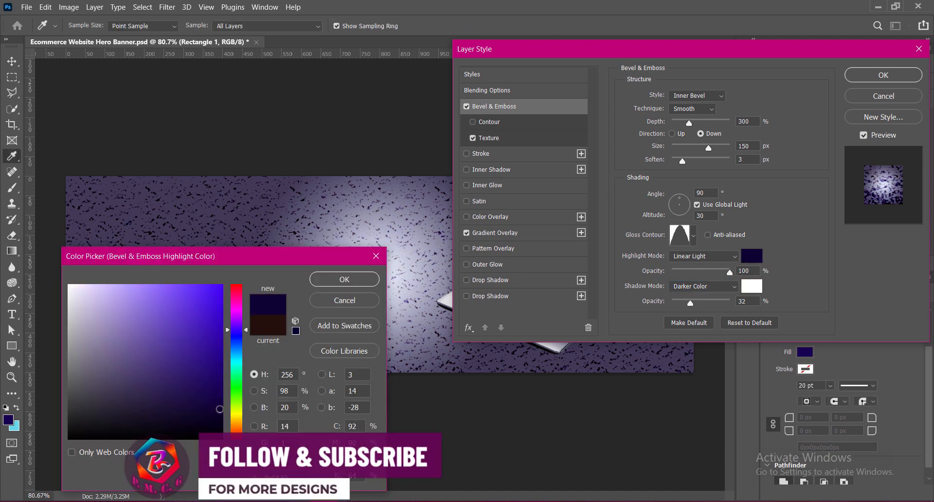
pyautogui.click(222, 408)
pyautogui.click(236, 338)
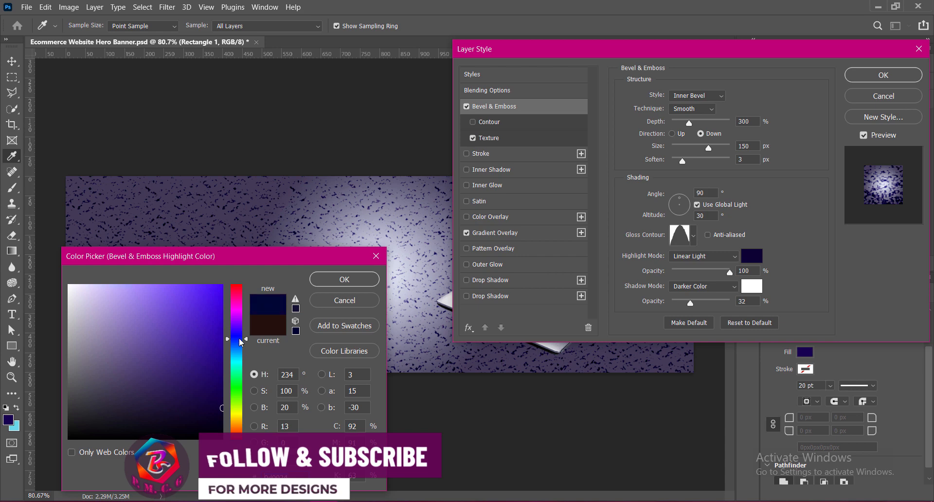
pyautogui.click(335, 284)
# Step: Set the bevel's highlight mode to Hard Mix and reduce its shadow opacity to 0%
pyautogui.click(720, 256)
pyautogui.click(689, 397)
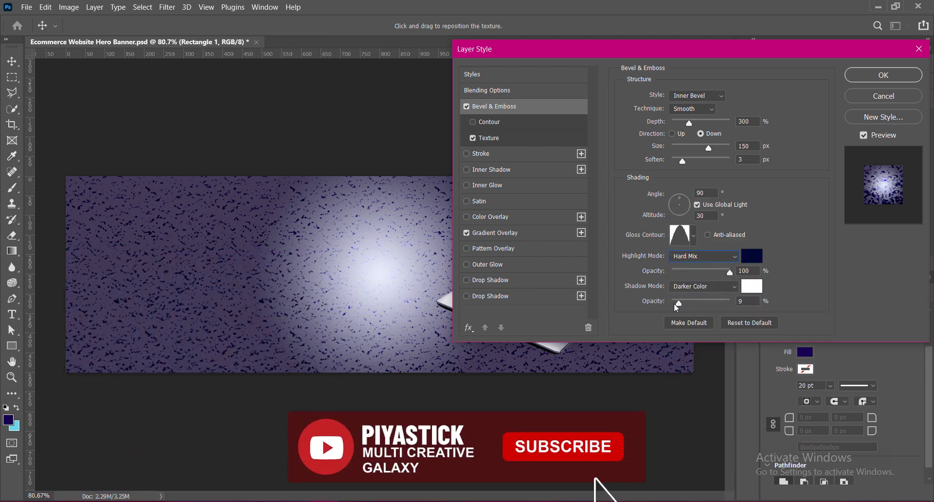
pyautogui.moveTo(691, 303); pyautogui.dragTo(655, 305)
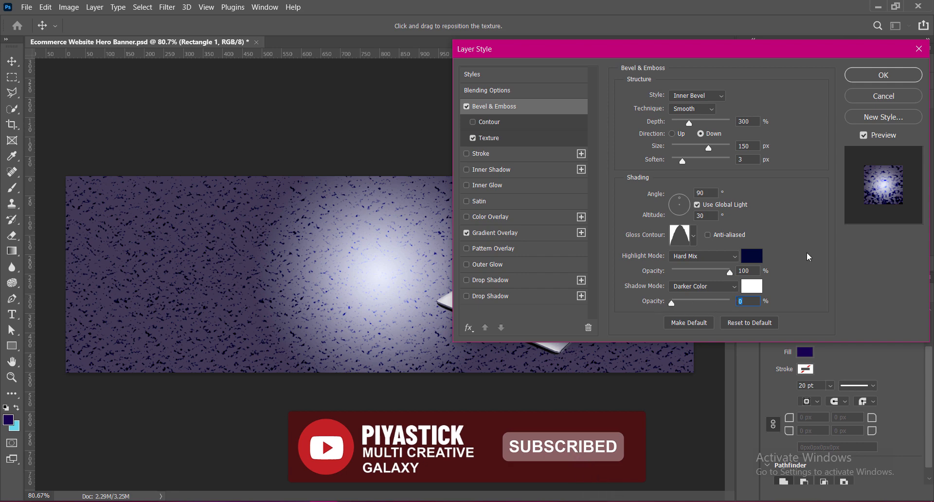
# Step: Set the bevel's soften value to 6 px, try the Up direction, and return the direction to Down
pyautogui.moveTo(682, 161); pyautogui.dragTo(687, 162)
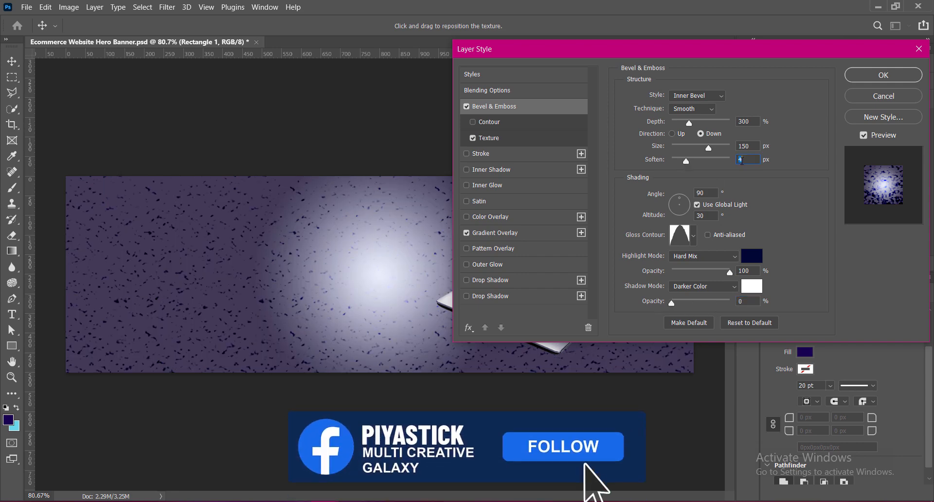
pyautogui.write('6')
pyautogui.click(672, 134)
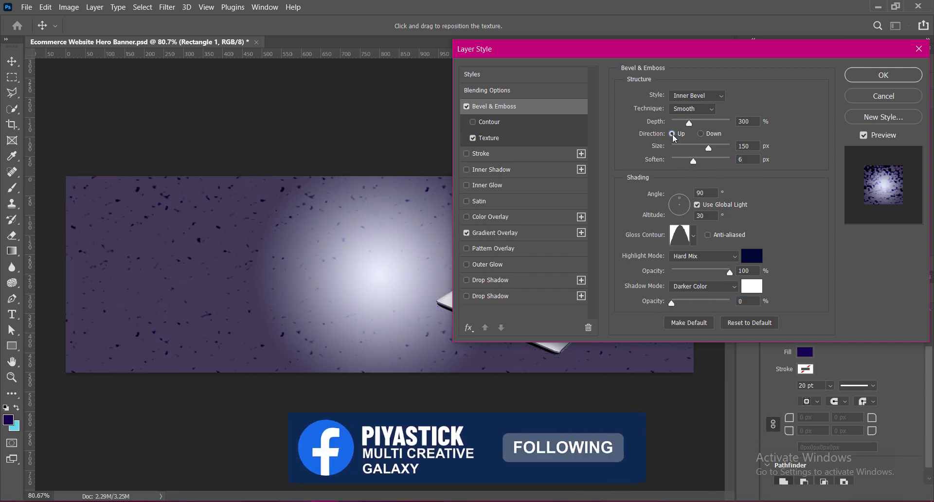
pyautogui.click(701, 134)
# Step: Try several preset gloss contours on the bevel and settle on a smoothly rounded curve
pyautogui.click(694, 235)
pyautogui.click(624, 286)
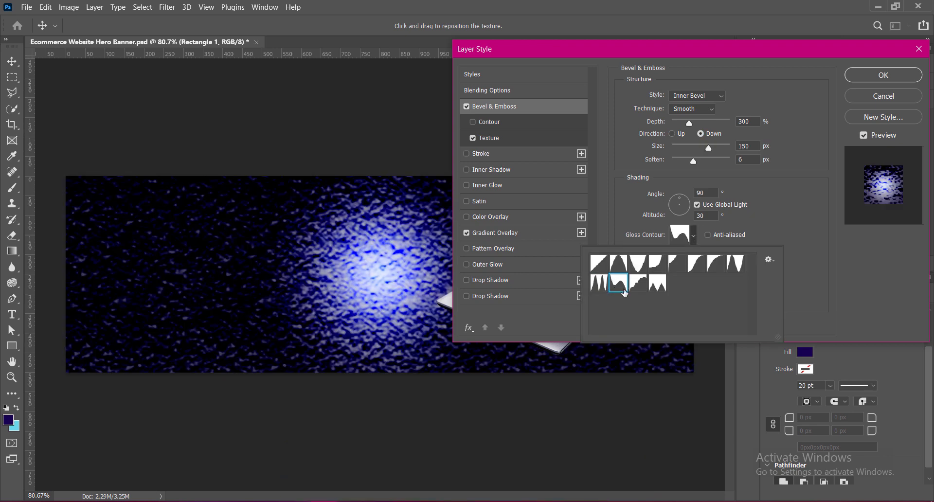
pyautogui.click(619, 267)
pyautogui.click(638, 283)
pyautogui.click(655, 287)
pyautogui.click(660, 272)
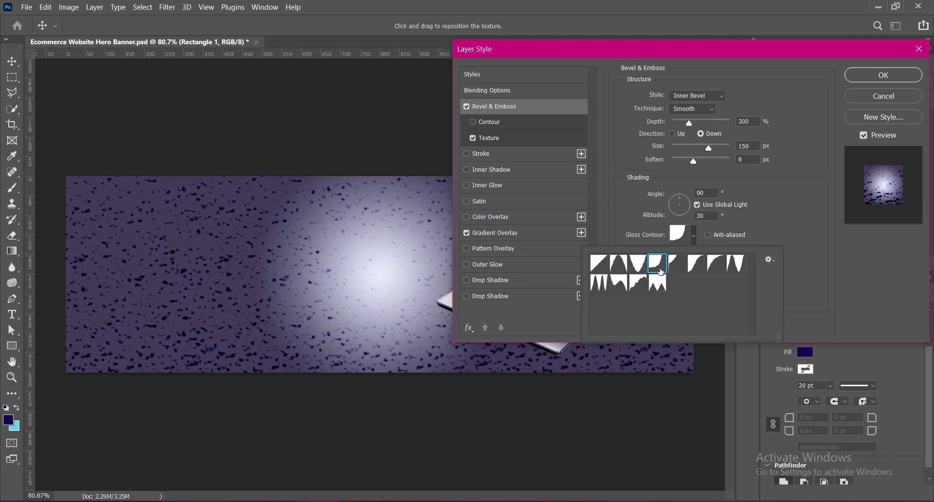
pyautogui.click(676, 267)
pyautogui.click(696, 265)
pyautogui.click(715, 265)
pyautogui.click(735, 265)
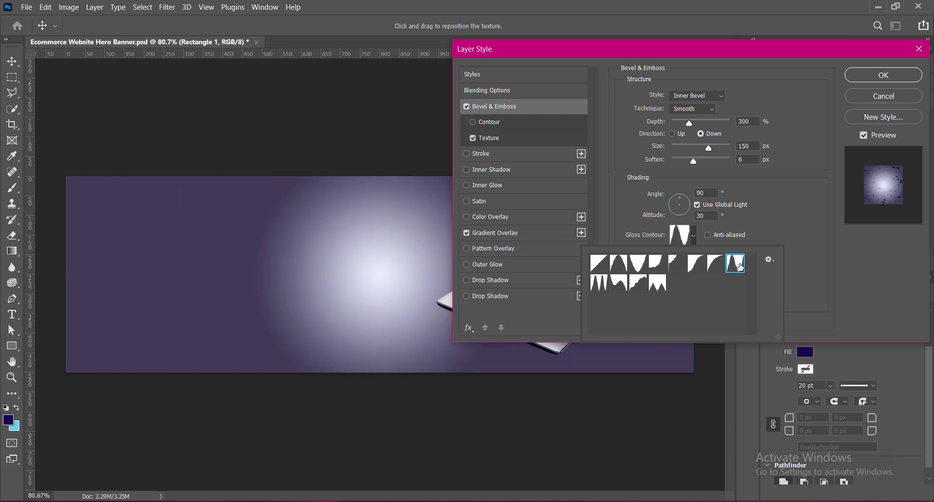
pyautogui.click(717, 267)
pyautogui.click(702, 268)
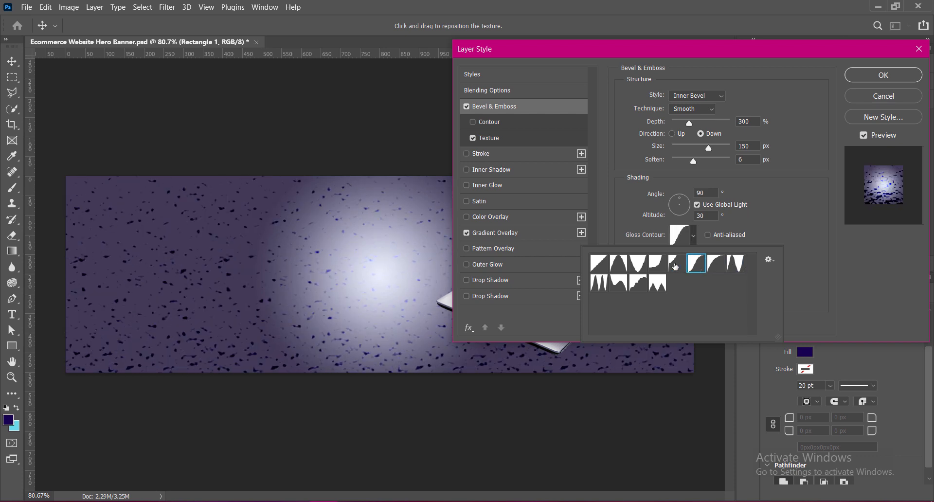
pyautogui.click(676, 267)
pyautogui.click(807, 261)
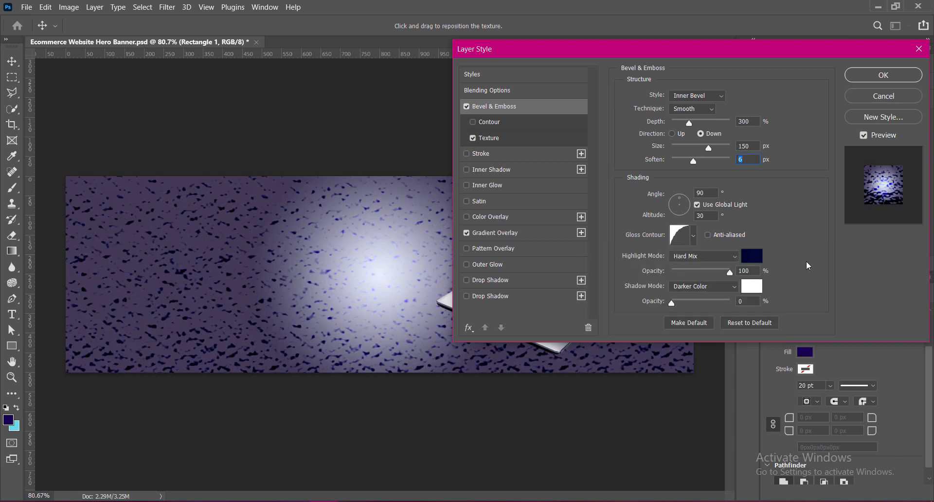
# Step: Darken the bevel's highlight color to #010422 and keep the shadow opacity at 0%
pyautogui.click(753, 257)
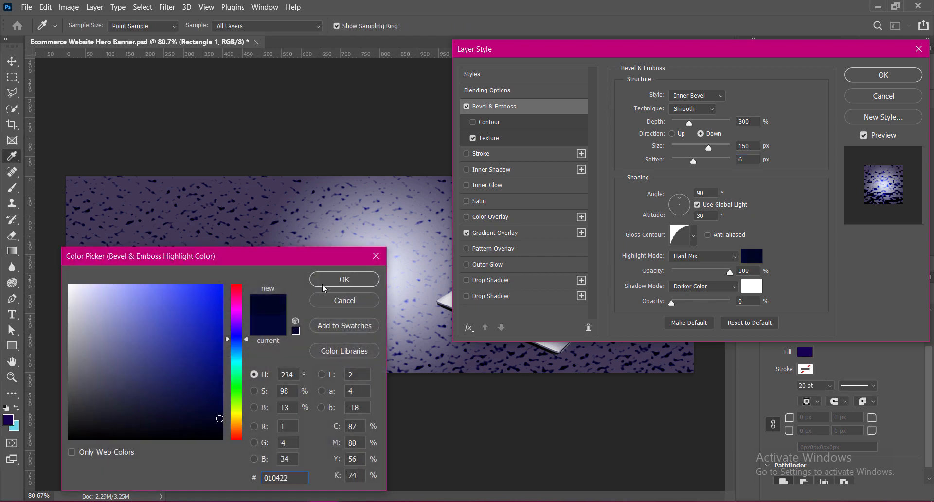
pyautogui.press('Return')
pyautogui.moveTo(698, 307); pyautogui.dragTo(671, 306)
# Step: Try another shadow mode on the bevel, switch it to Screen, and raise the shadow opacity to about 12%
pyautogui.click(728, 286)
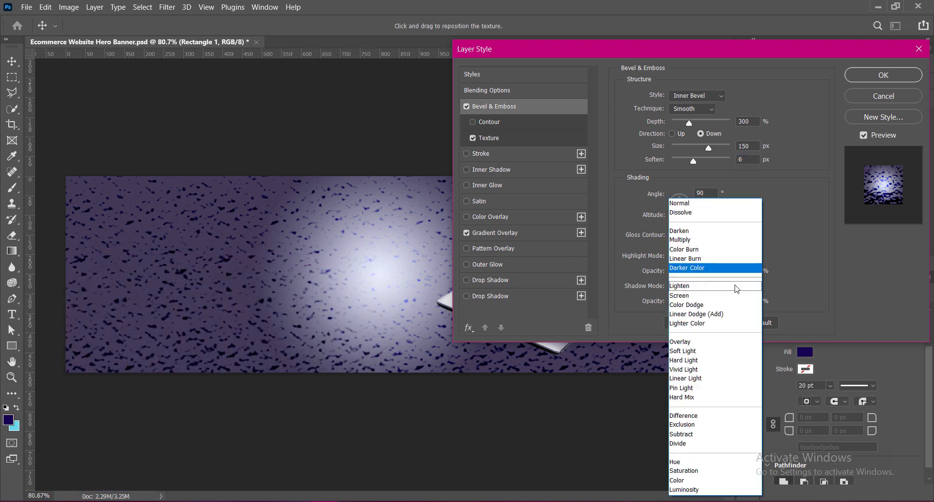
pyautogui.click(706, 316)
pyautogui.click(729, 287)
pyautogui.click(708, 292)
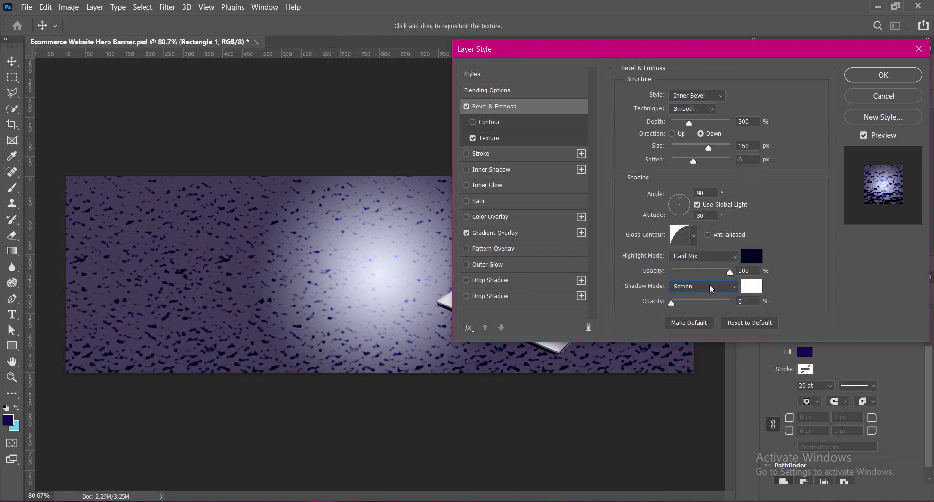
pyautogui.moveTo(672, 303)
pyautogui.mouseDown()
pyautogui.moveTo(696, 304)
pyautogui.moveTo(679, 304)
pyautogui.mouseUp()
# Step: Compare bevel shadow modes such as Linear Dodge (Add), Pin Light and Hard Light, and settle on Divide
pyautogui.click(715, 286)
pyautogui.click(711, 294)
pyautogui.click(708, 287)
pyautogui.click(701, 314)
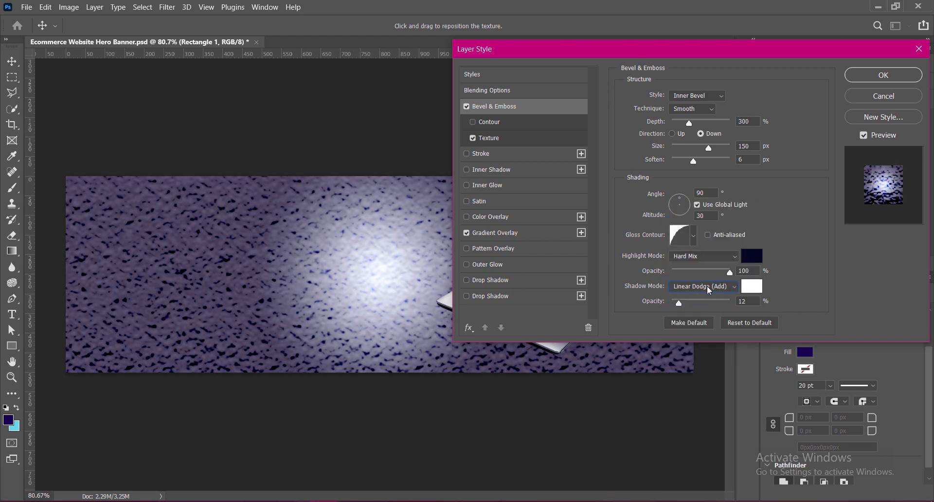
pyautogui.click(708, 286)
pyautogui.click(693, 388)
pyautogui.click(705, 287)
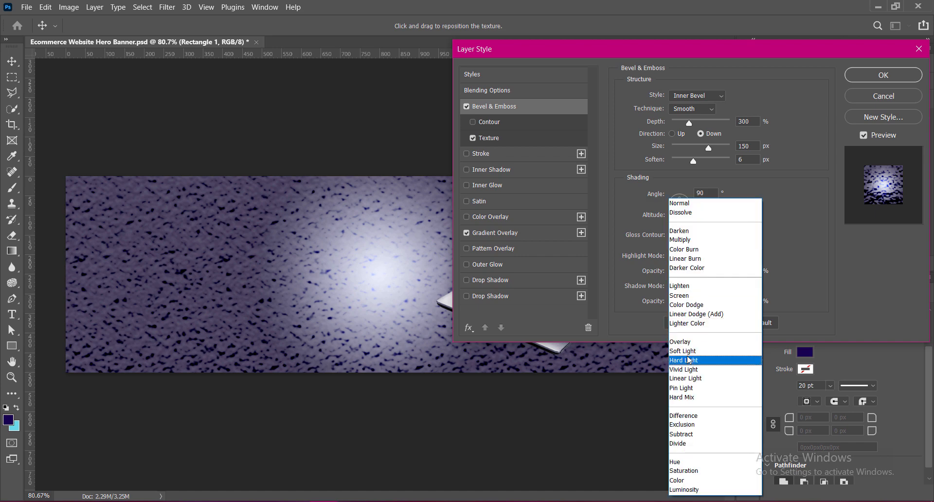
pyautogui.click(687, 360)
pyautogui.click(720, 290)
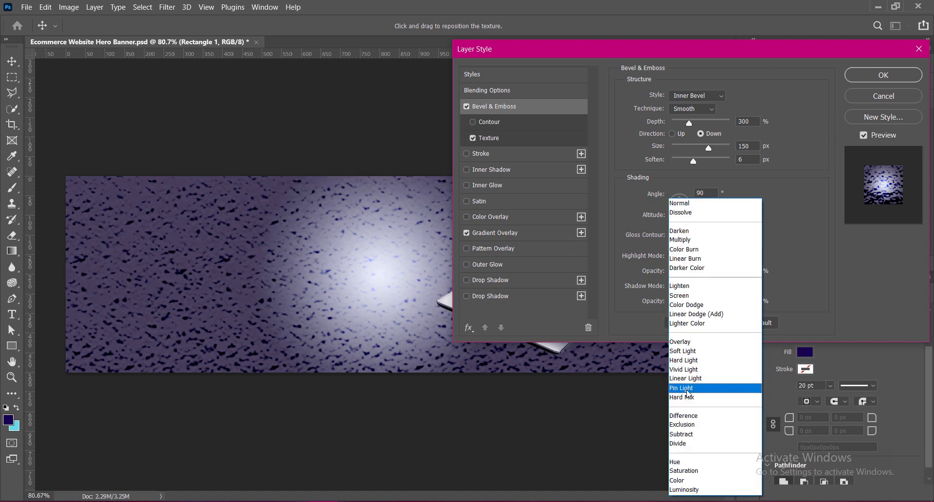
pyautogui.click(681, 443)
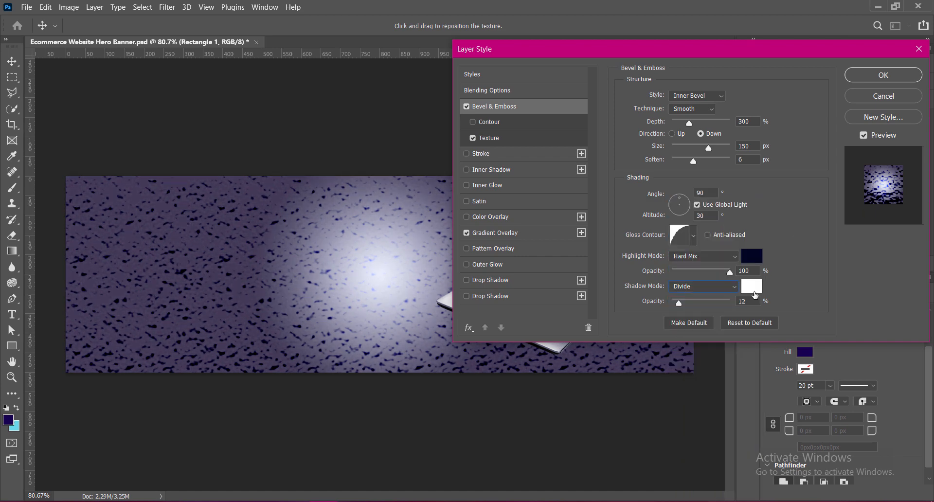
pyautogui.write('9')
# Step: Apply the bevel and texture settings to the background rectangle and save the banner document
pyautogui.click(866, 76)
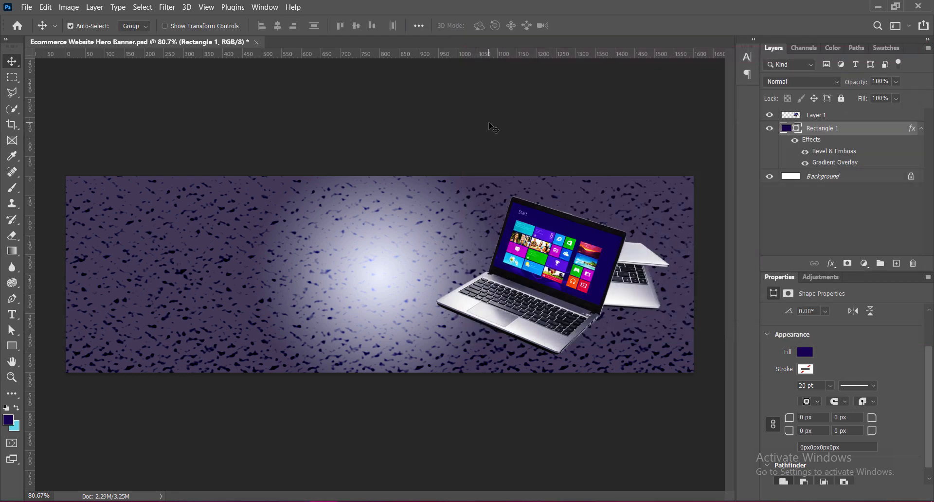
pyautogui.hotkey('ctrl', 's')
pyautogui.click(537, 292)
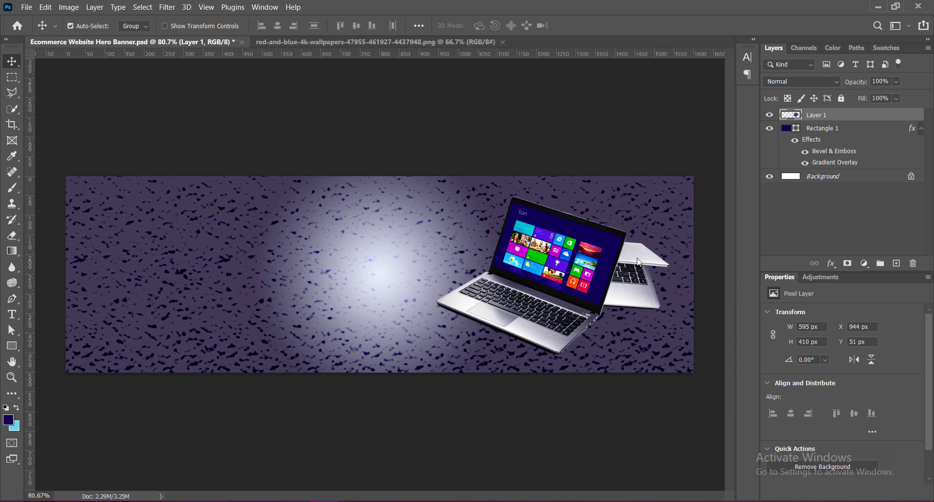
# Step: Reopen the Rectangle 1 layer's texture settings, compare Water patterns, and choose the pale green one beside Water-Pool
pyautogui.click(810, 130)
pyautogui.doubleClick(811, 140)
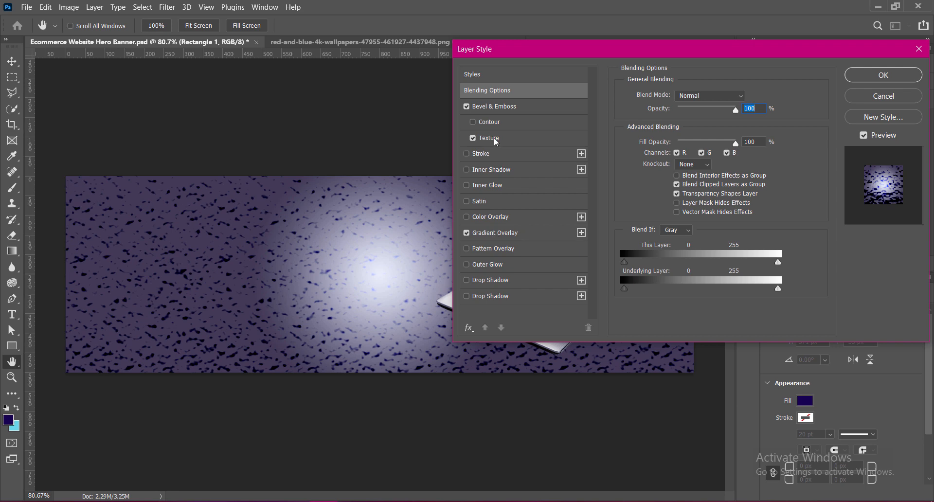
pyautogui.click(488, 138)
pyautogui.click(690, 110)
pyautogui.click(642, 204)
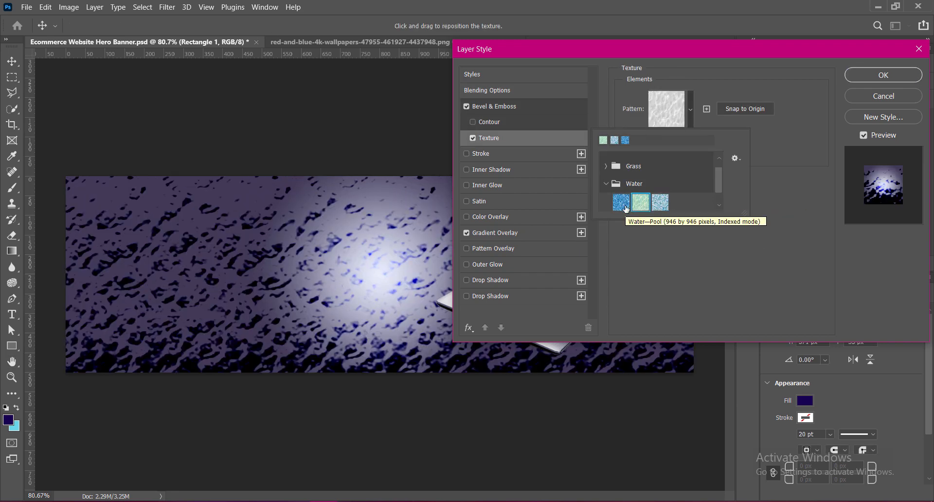
pyautogui.click(623, 204)
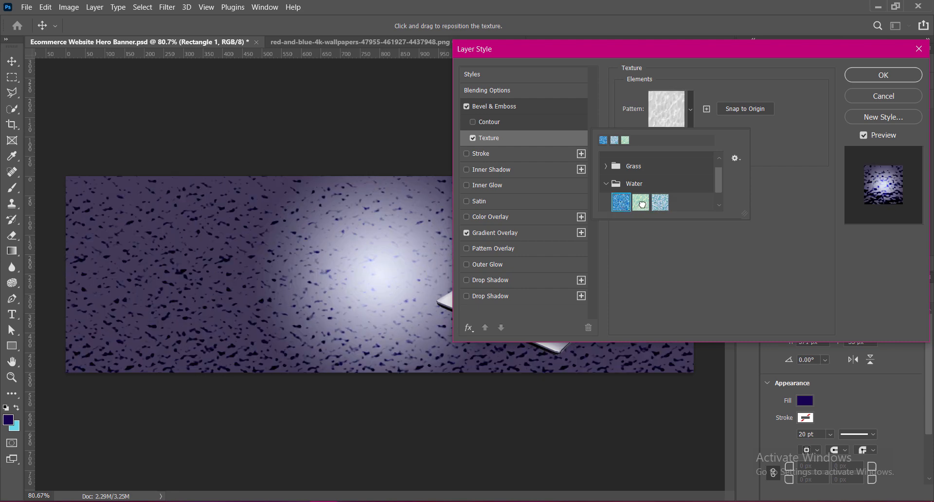
pyautogui.doubleClick(642, 204)
# Step: Reduce the texture pattern's scale to 9%
pyautogui.moveTo(656, 141); pyautogui.dragTo(656, 141)
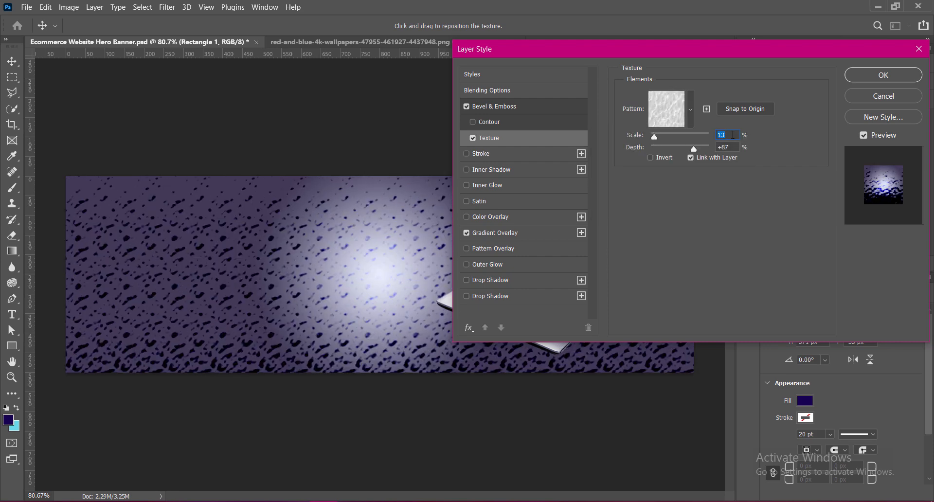
pyautogui.doubleClick(723, 135)
pyautogui.write('9')
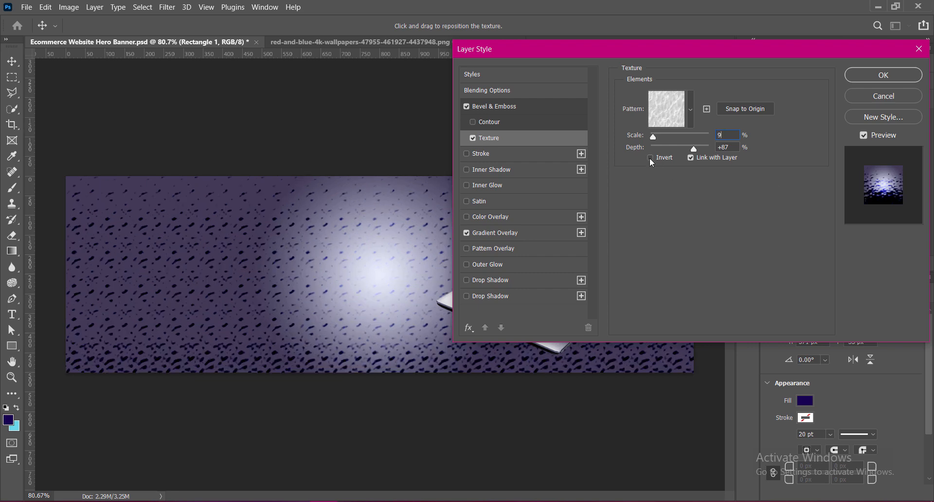
# Step: Set the texture depth to 75% and apply the layer style to the Rectangle 1 background
pyautogui.moveTo(694, 149)
pyautogui.mouseDown()
pyautogui.moveTo(702, 154)
pyautogui.moveTo(691, 156)
pyautogui.mouseUp()
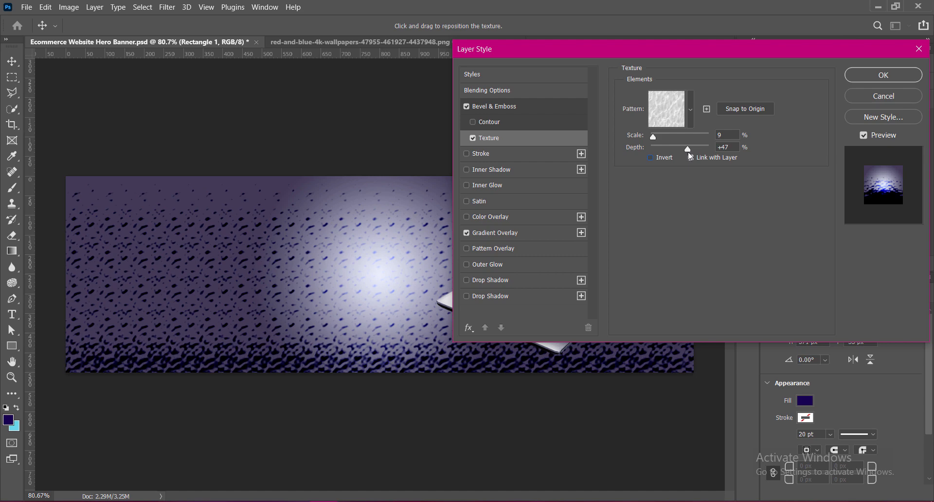
pyautogui.doubleClick(723, 147)
pyautogui.write('75')
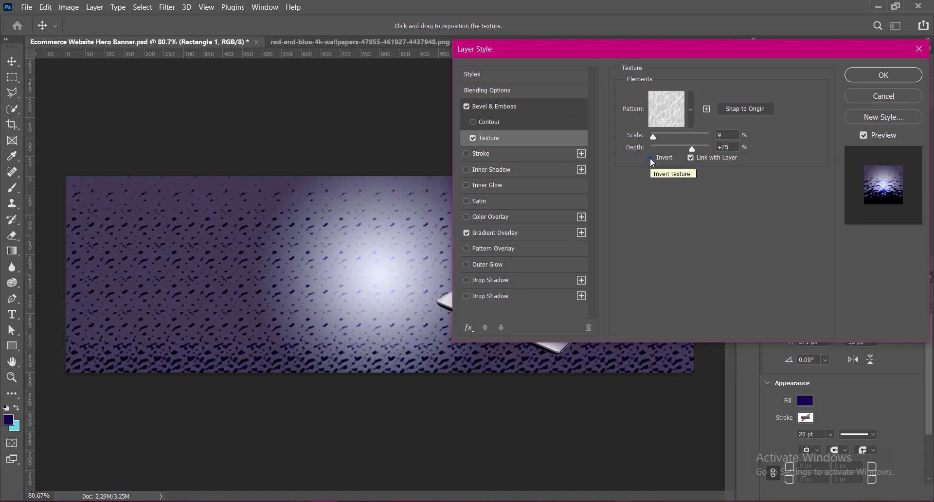
pyautogui.click(891, 75)
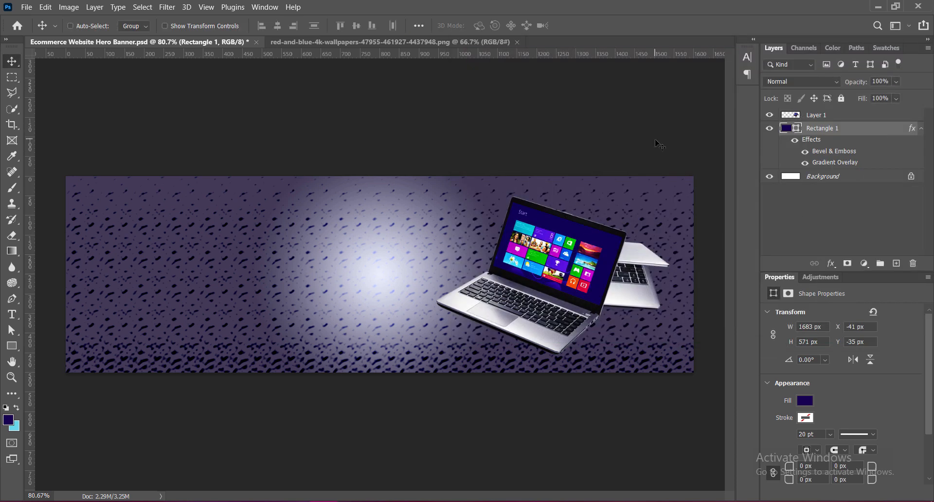
# Step: Bring the red-and-blue galaxy wallpaper into the banner above Rectangle 1, scale it to about 1624 × 913 px and cover the canvas
pyautogui.moveTo(329, 274); pyautogui.dragTo(386, 255)
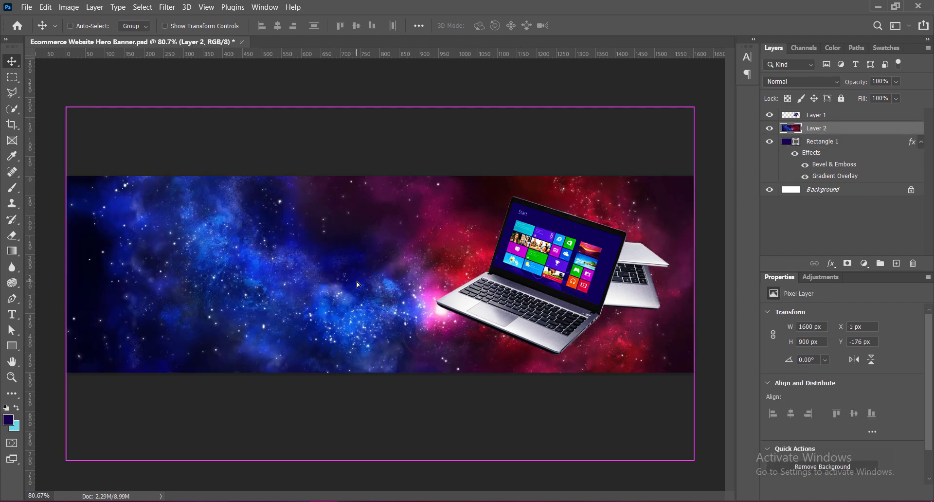
pyautogui.hotkey('ctrl', 't')
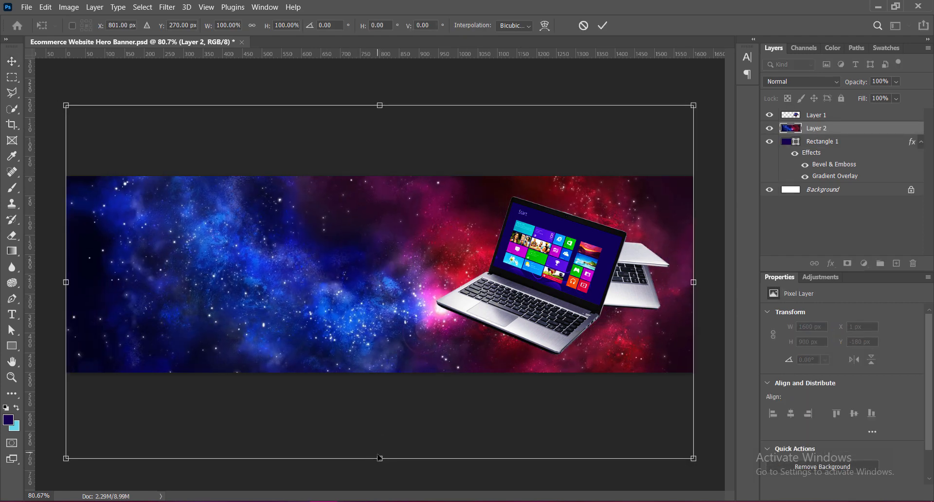
pyautogui.moveTo(694, 281); pyautogui.dragTo(703, 282)
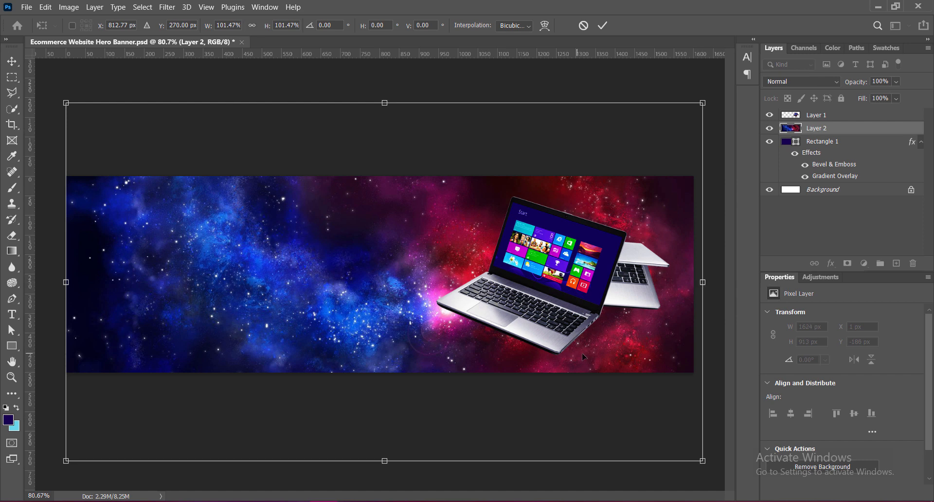
pyautogui.moveTo(584, 356); pyautogui.dragTo(579, 356)
pyautogui.press('Return')
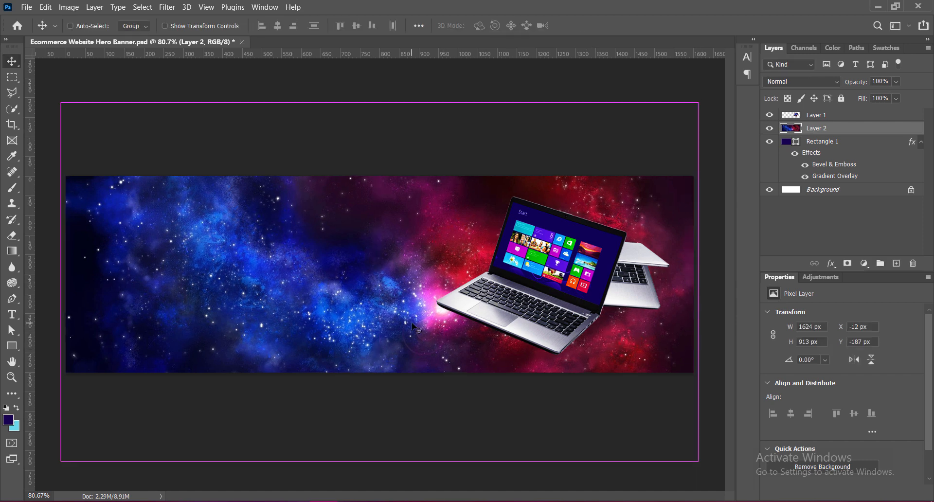
# Step: Flip the galaxy image horizontally so the blue side lies behind the laptop
pyautogui.hotkey('ctrl', 't')
pyautogui.rightClick(413, 323)
pyautogui.click(434, 306)
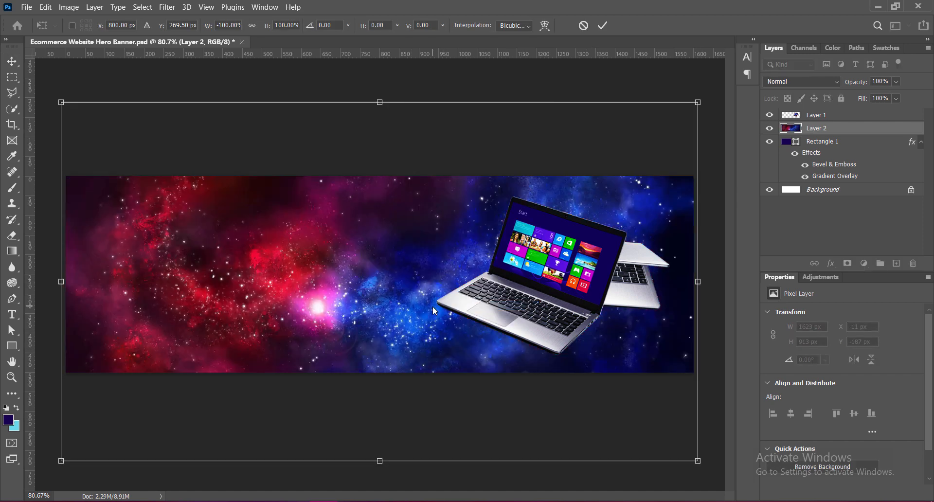
pyautogui.press('Return')
# Step: Strengthen the galaxy layer's contrast with a Brightness/Contrast adjustment
pyautogui.click(68, 6)
pyautogui.moveTo(85, 36)
pyautogui.click(209, 37)
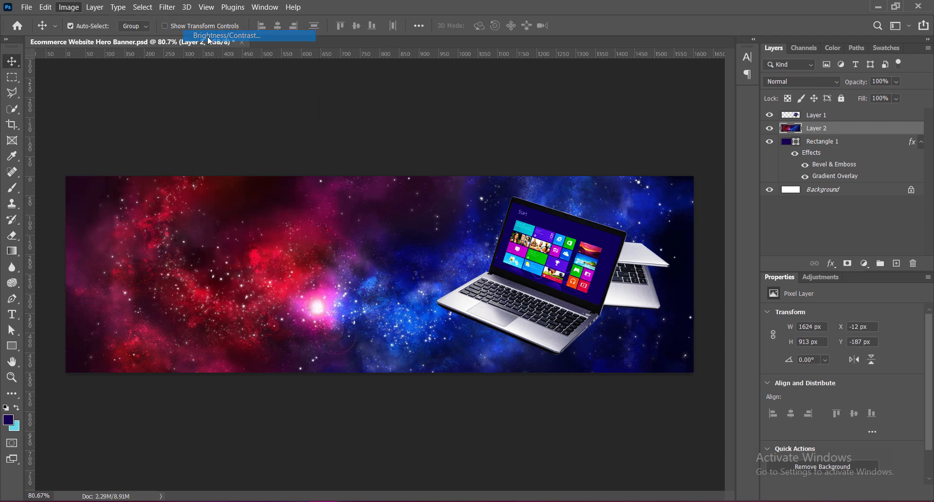
pyautogui.press('Return')
# Step: Raise the galaxy layer's vibrance moderately with a Vibrance adjustment
pyautogui.click(69, 7)
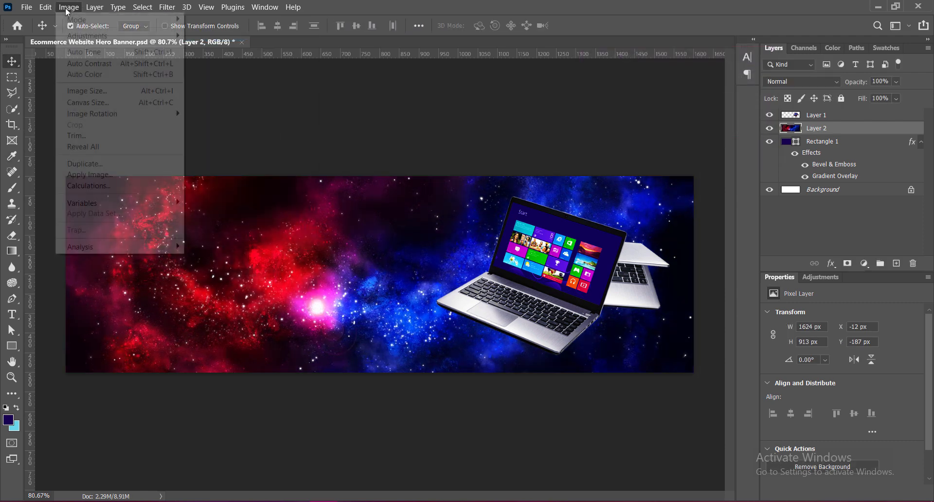
pyautogui.click(209, 86)
pyautogui.moveTo(674, 107); pyautogui.dragTo(709, 118)
pyautogui.click(770, 88)
# Step: Apply a Hue/Saturation preset to the galaxy layer
pyautogui.click(69, 6)
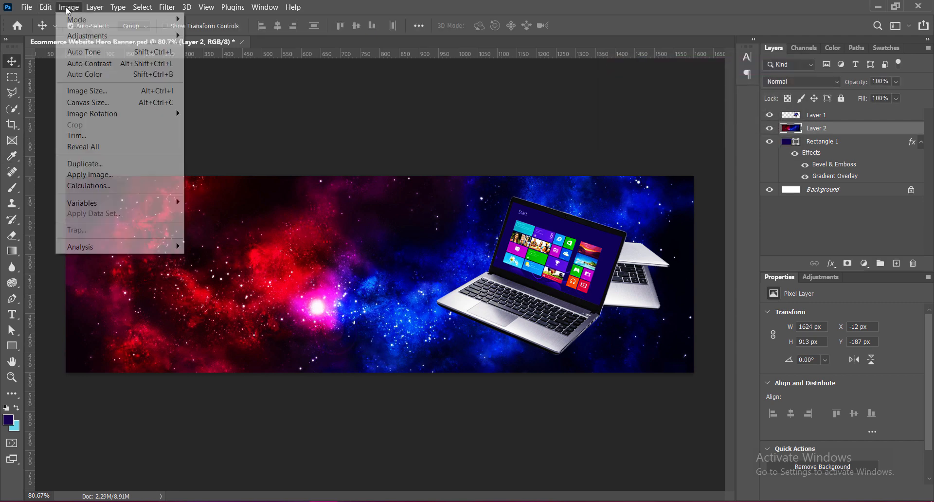
pyautogui.moveTo(85, 36)
pyautogui.click(220, 97)
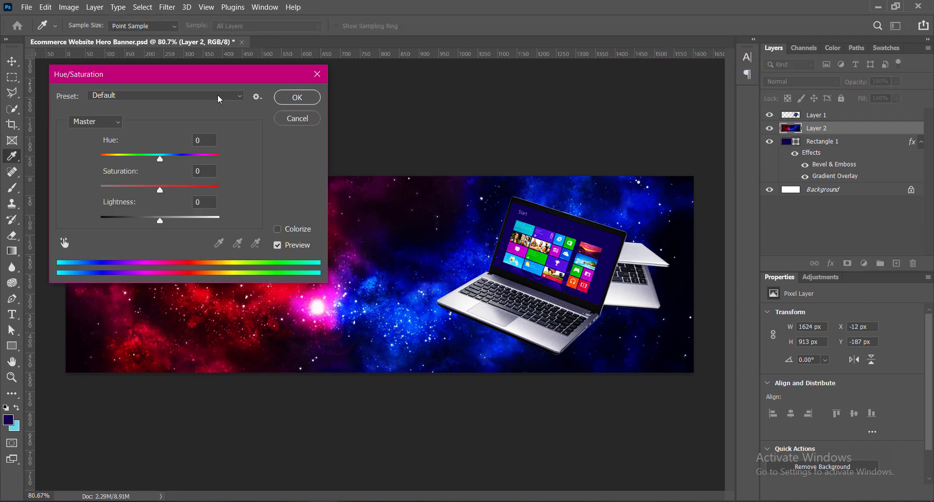
pyautogui.click(165, 96)
pyautogui.click(137, 204)
pyautogui.click(297, 97)
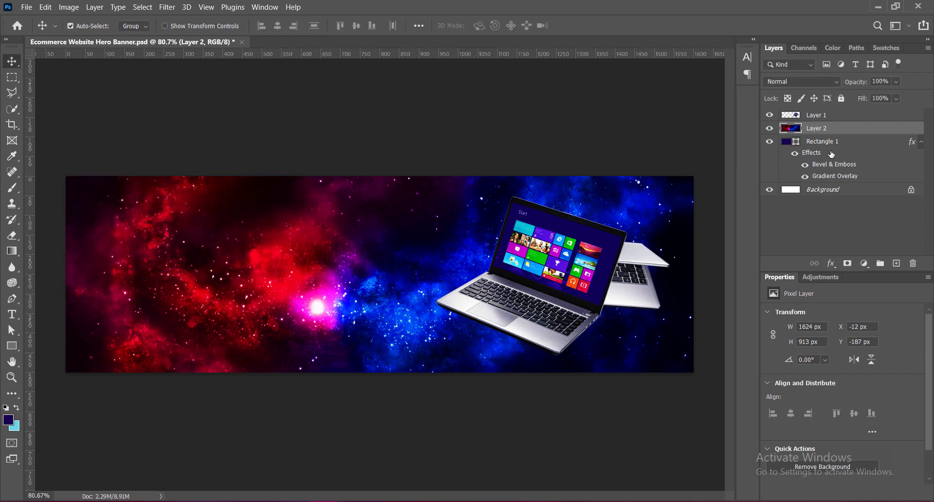
# Step: Set the galaxy layer's blend mode to Hard Light and its opacity to 75%
pyautogui.click(800, 81)
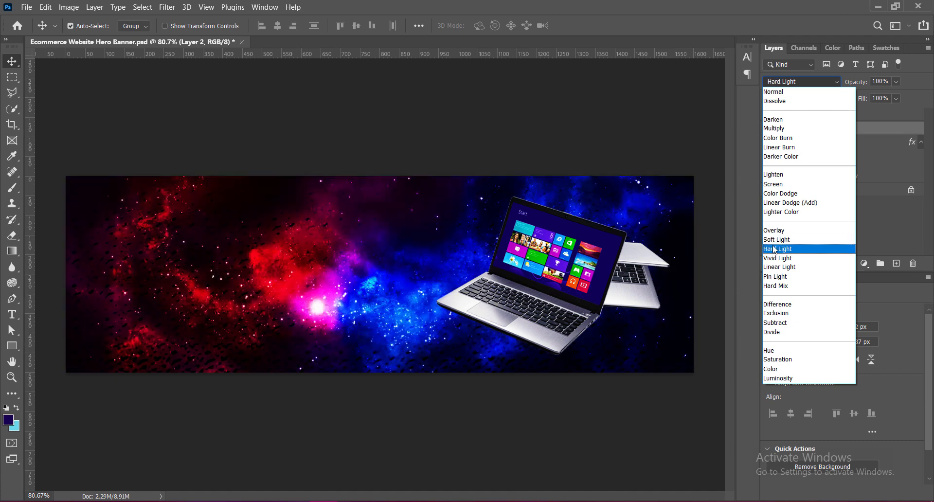
pyautogui.click(776, 250)
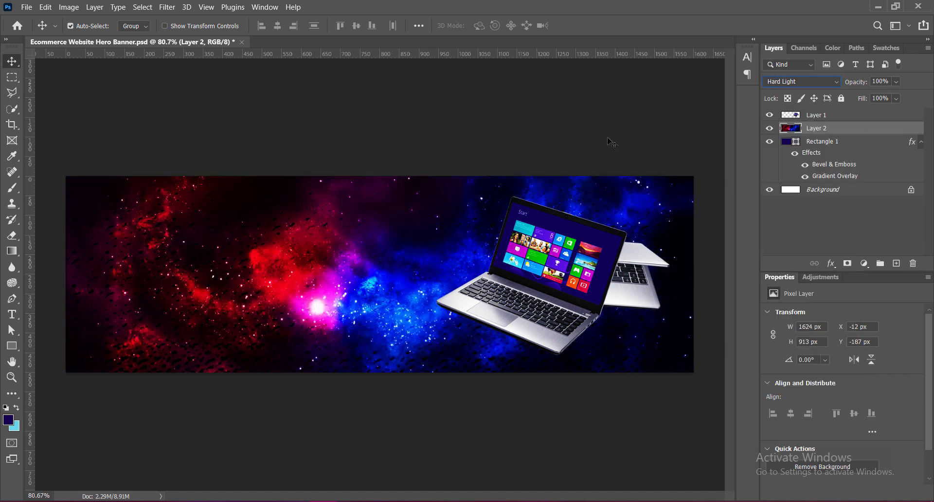
pyautogui.moveTo(910, 99); pyautogui.dragTo(890, 97)
pyautogui.click(878, 82)
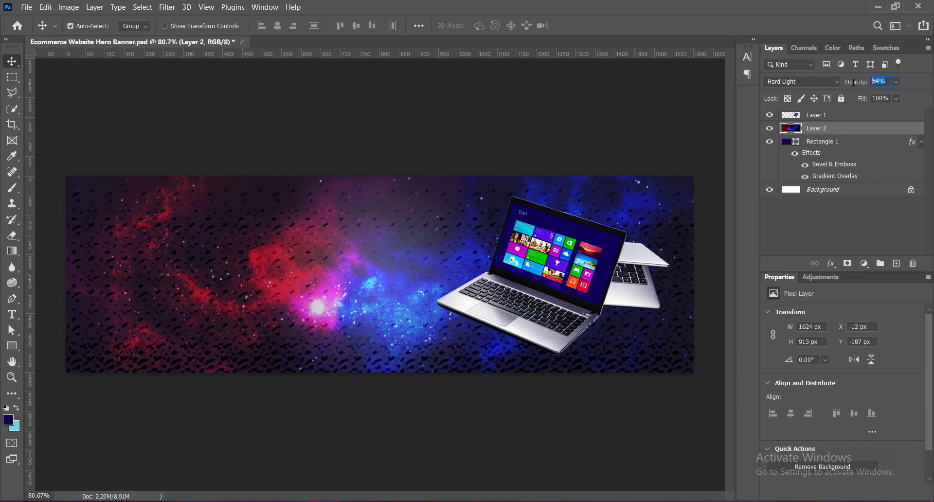
pyautogui.write('75')
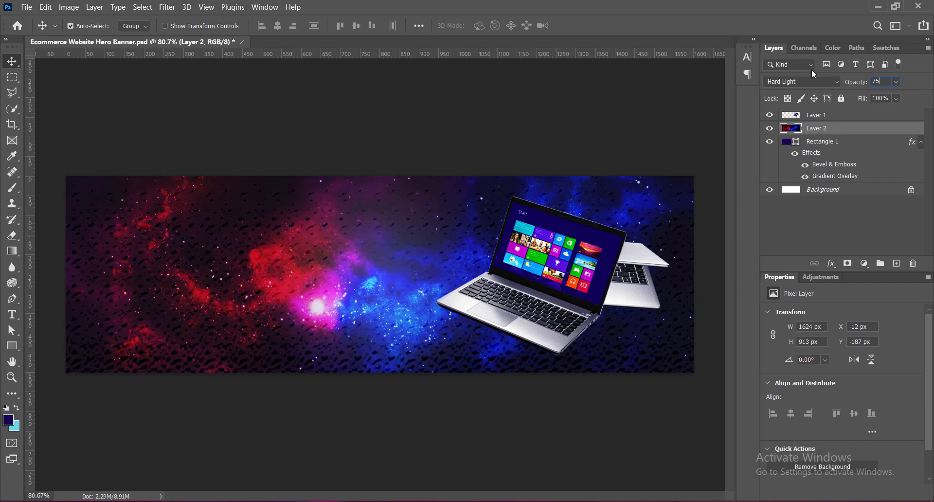
# Step: Softly erase patches of the galaxy layer along the banner's edges and corners with an eraser enlarged to 250 px
pyautogui.write('e')
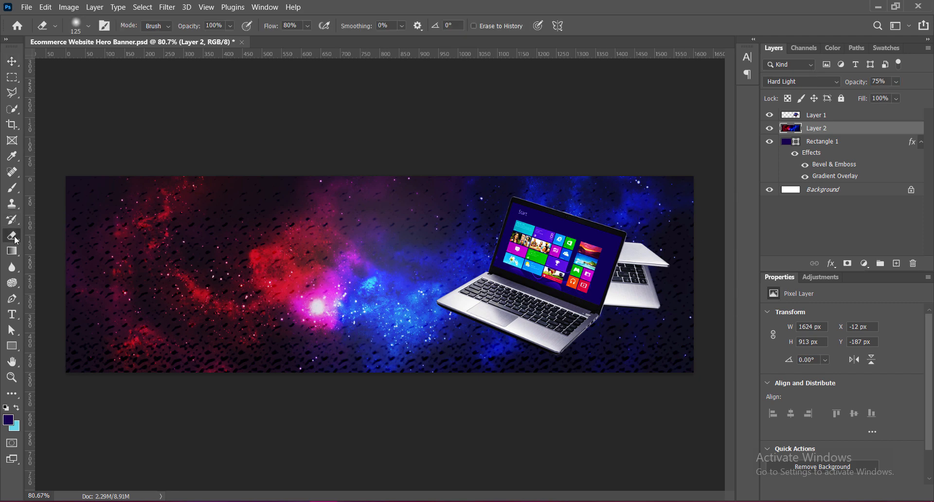
pyautogui.press(']')
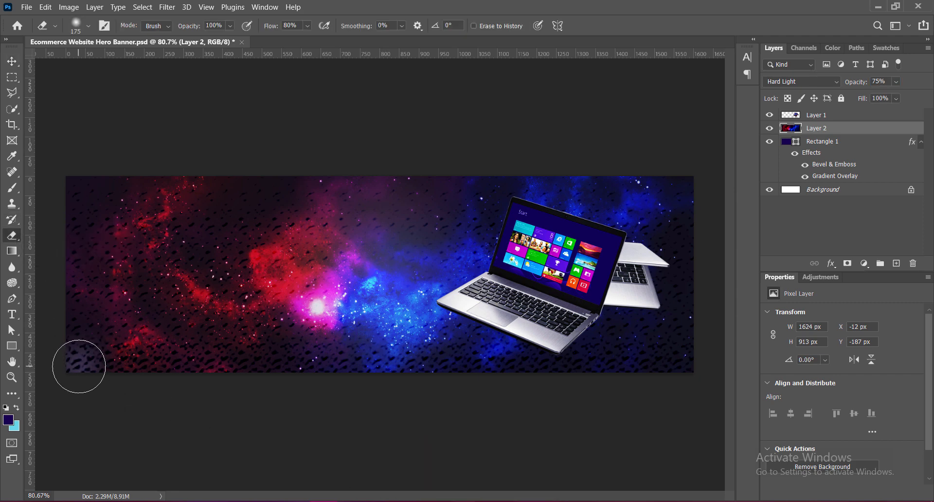
pyautogui.moveTo(80, 365)
pyautogui.mouseDown()
pyautogui.moveTo(77, 341)
pyautogui.moveTo(99, 362)
pyautogui.mouseUp()
pyautogui.press(']')
pyautogui.press(']')
pyautogui.press(']')
pyautogui.moveTo(83, 194)
pyautogui.mouseDown()
pyautogui.moveTo(76, 235)
pyautogui.moveTo(83, 299)
pyautogui.mouseUp()
pyautogui.click(231, 186)
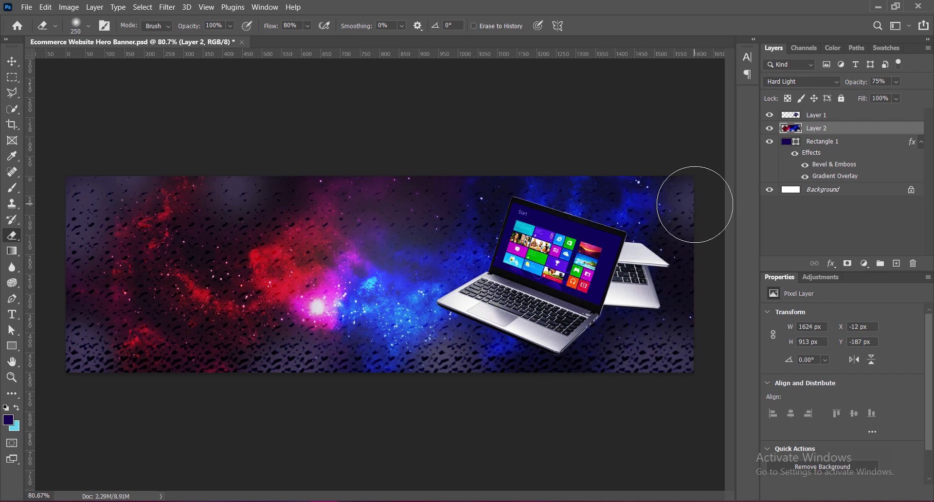
# Step: Erase the galaxy over the bright gradient centre with the eraser enlarged to 400 px, redo the last stroke, and save the banner
pyautogui.moveTo(173, 229)
pyautogui.mouseDown()
pyautogui.moveTo(302, 200)
pyautogui.moveTo(353, 267)
pyautogui.moveTo(204, 345)
pyautogui.moveTo(167, 354)
pyautogui.moveTo(147, 344)
pyautogui.moveTo(280, 346)
pyautogui.moveTo(513, 391)
pyautogui.moveTo(402, 296)
pyautogui.mouseUp()
pyautogui.press(']')
pyautogui.press(']')
pyautogui.moveTo(396, 230)
pyautogui.mouseDown()
pyautogui.moveTo(396, 286)
pyautogui.moveTo(359, 296)
pyautogui.mouseUp()
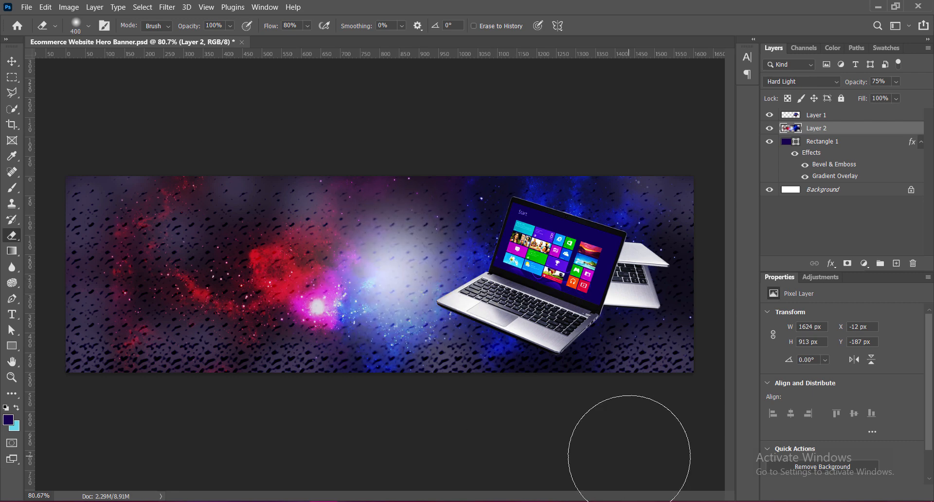
pyautogui.hotkey('ctrl', 'z')
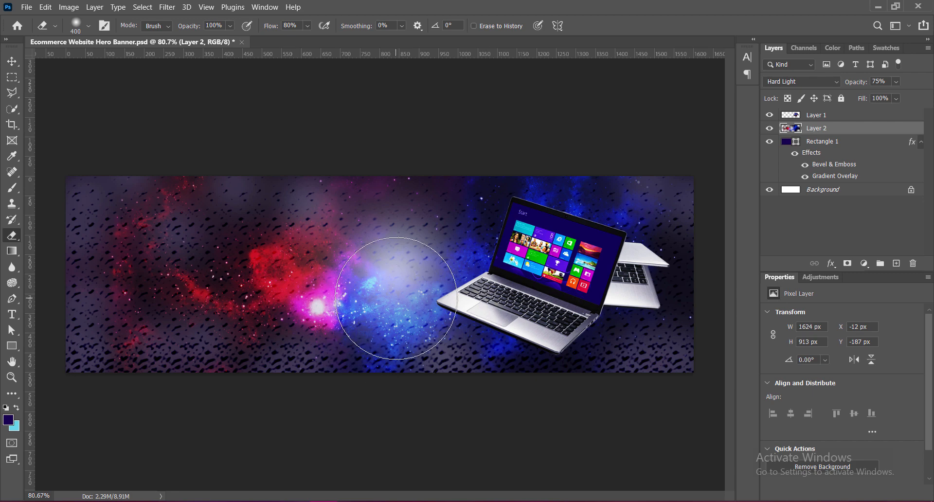
pyautogui.click(396, 275)
pyautogui.press('v')
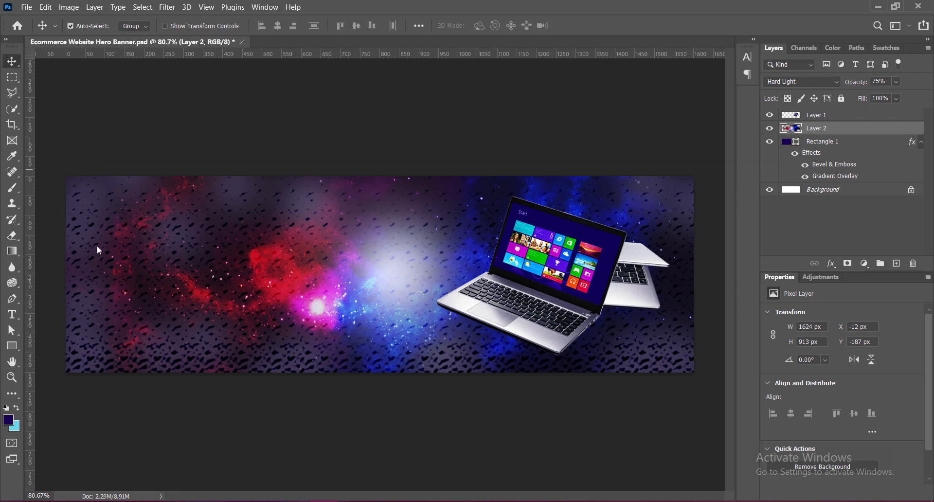
pyautogui.hotkey('ctrl', 's')
# Step: Paste the glowing network image above the galaxy layer, enlarge it to about 145% and shift it over the banner's left side
pyautogui.hotkey('ctrl', 'v')
pyautogui.hotkey('ctrl', 't')
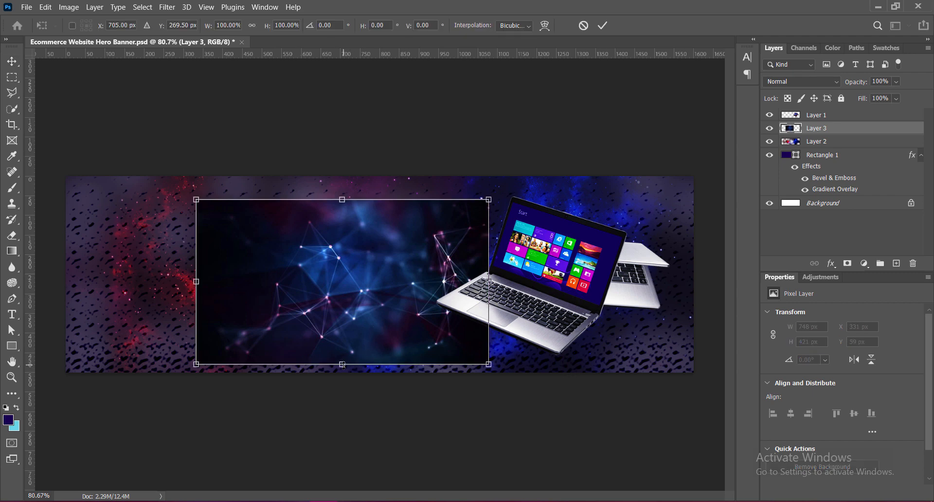
pyautogui.moveTo(344, 365); pyautogui.dragTo(343, 440)
pyautogui.moveTo(407, 339); pyautogui.dragTo(307, 285)
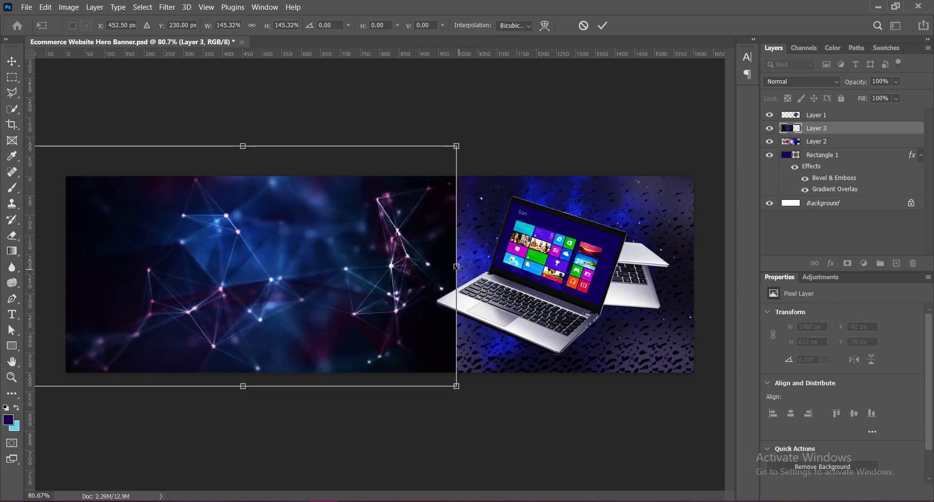
# Step: Flip the network image horizontally, enlarge it to about 1436 × 809 px and reposition it across the banner
pyautogui.rightClick(457, 267)
pyautogui.click(326, 257)
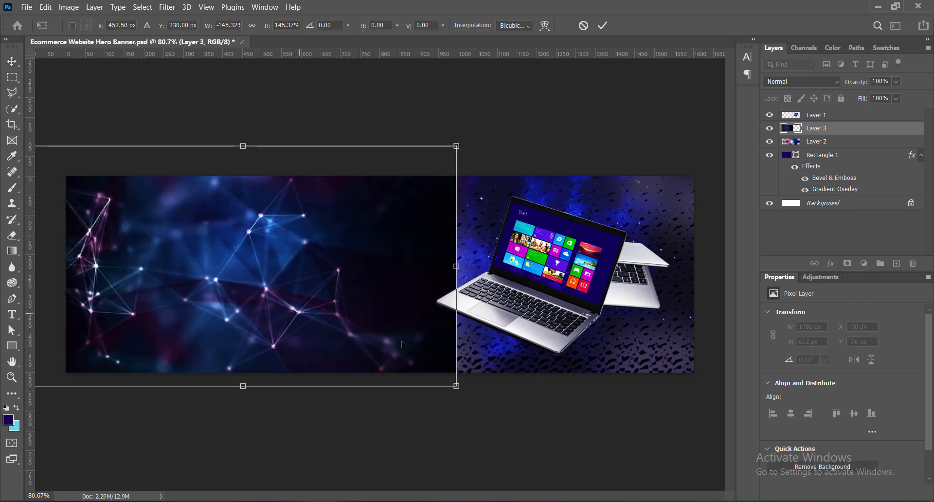
pyautogui.moveTo(457, 266); pyautogui.dragTo(593, 267)
pyautogui.moveTo(382, 284); pyautogui.dragTo(402, 312)
pyautogui.press('Return')
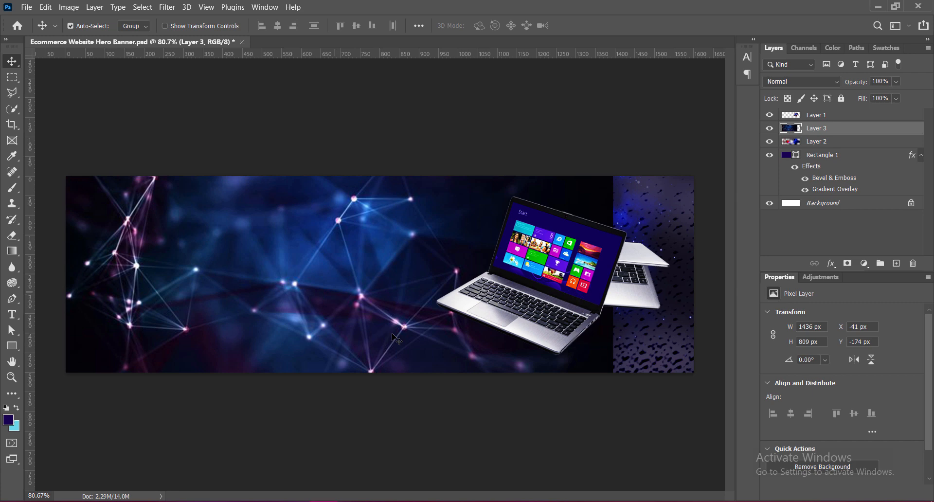
# Step: Set the network layer's contrast to 100 with a Brightness/Contrast adjustment
pyautogui.click(69, 7)
pyautogui.moveTo(83, 33)
pyautogui.click(292, 33)
pyautogui.moveTo(651, 121); pyautogui.dragTo(706, 120)
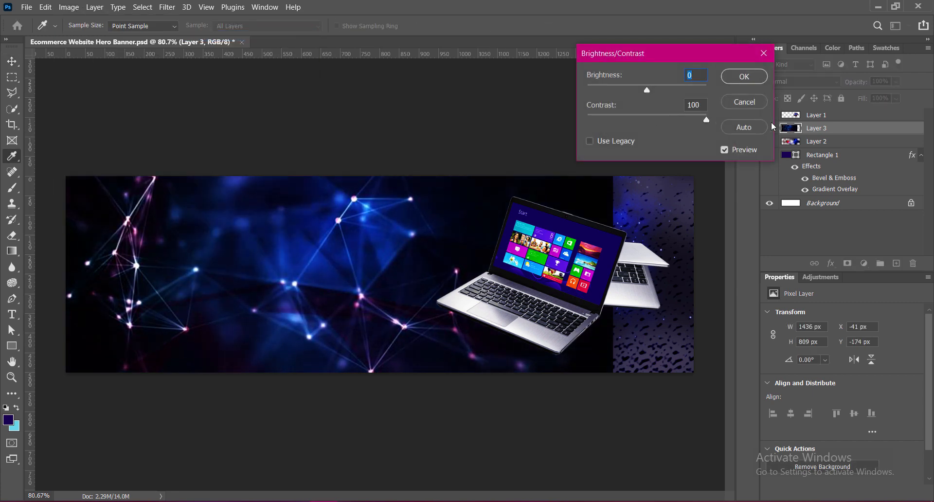
pyautogui.click(745, 77)
# Step: Raise the network layer's vibrance strongly with a Vibrance adjustment
pyautogui.click(68, 6)
pyautogui.moveTo(92, 35)
pyautogui.click(234, 85)
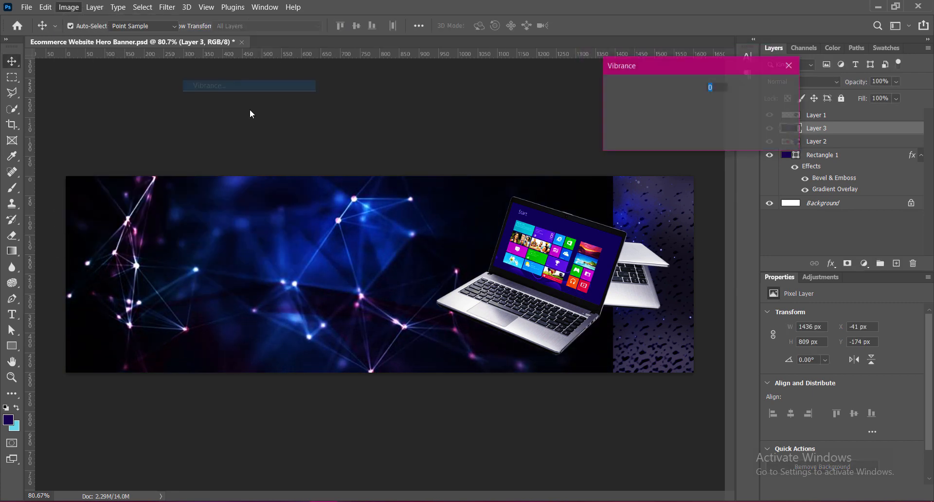
pyautogui.moveTo(674, 108); pyautogui.dragTo(812, 110)
pyautogui.click(773, 87)
# Step: Apply an RGB Curves adjustment to the network layer, raising the midtone at input 127 to 187 and lowering the shadows
pyautogui.click(68, 7)
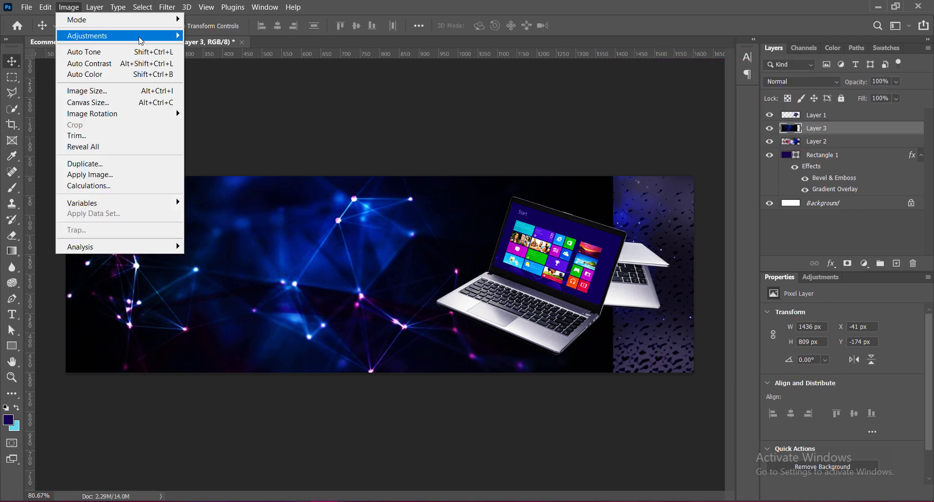
pyautogui.moveTo(92, 35)
pyautogui.click(233, 58)
pyautogui.moveTo(517, 78); pyautogui.dragTo(700, 63)
pyautogui.moveTo(586, 190); pyautogui.dragTo(585, 156)
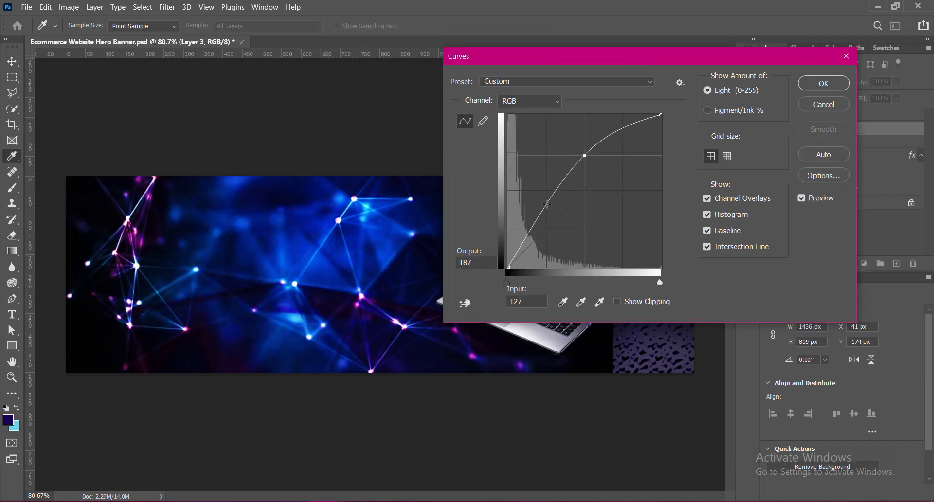
pyautogui.moveTo(547, 210); pyautogui.dragTo(547, 230)
pyautogui.click(822, 87)
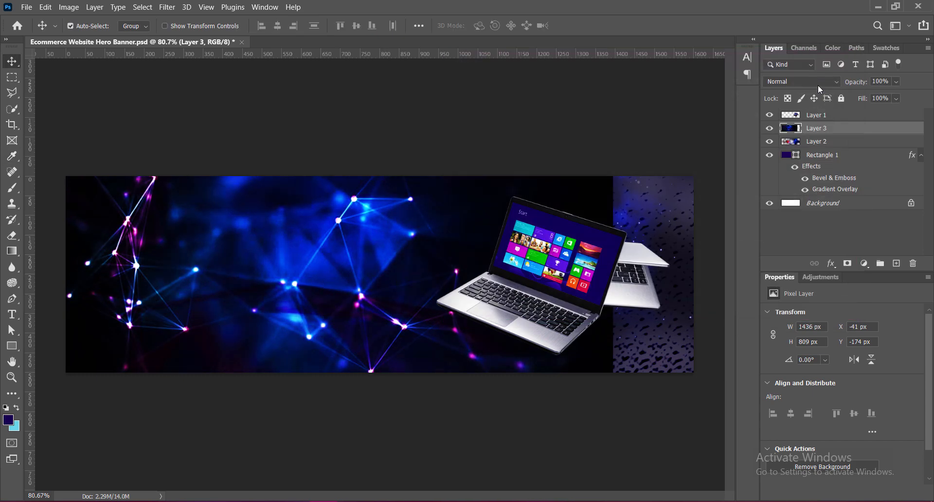
# Step: Set the network layer's blend mode to Linear Dodge (Add) and apply another Brightness/Contrast adjustment to it
pyautogui.click(801, 81)
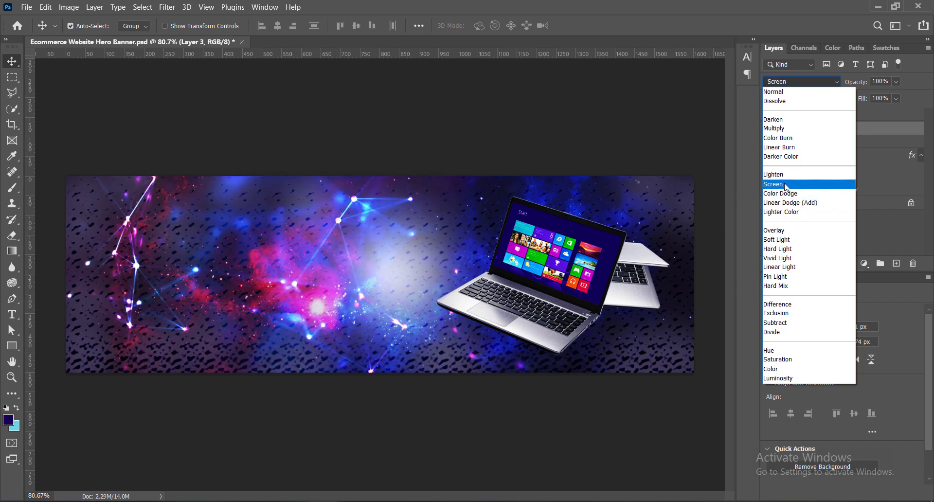
pyautogui.click(791, 202)
pyautogui.click(69, 6)
pyautogui.moveTo(82, 33)
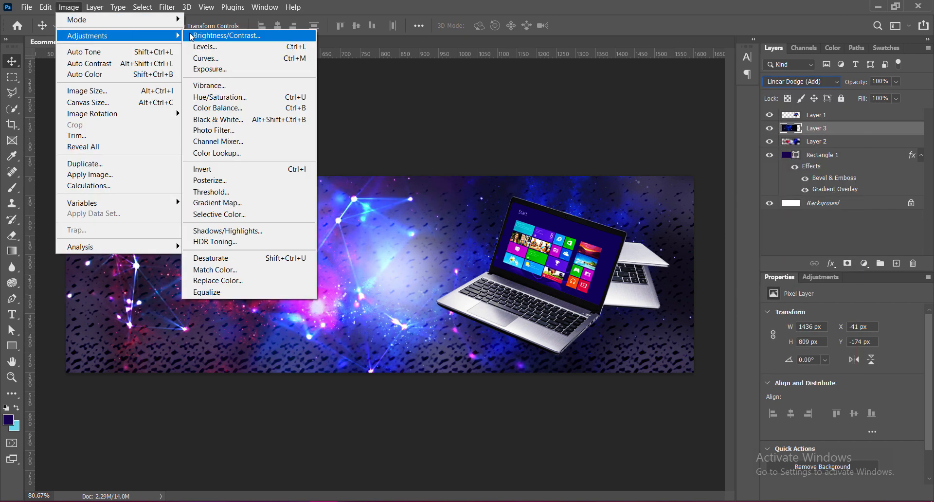
pyautogui.click(336, 33)
pyautogui.click(745, 77)
pyautogui.press('v')
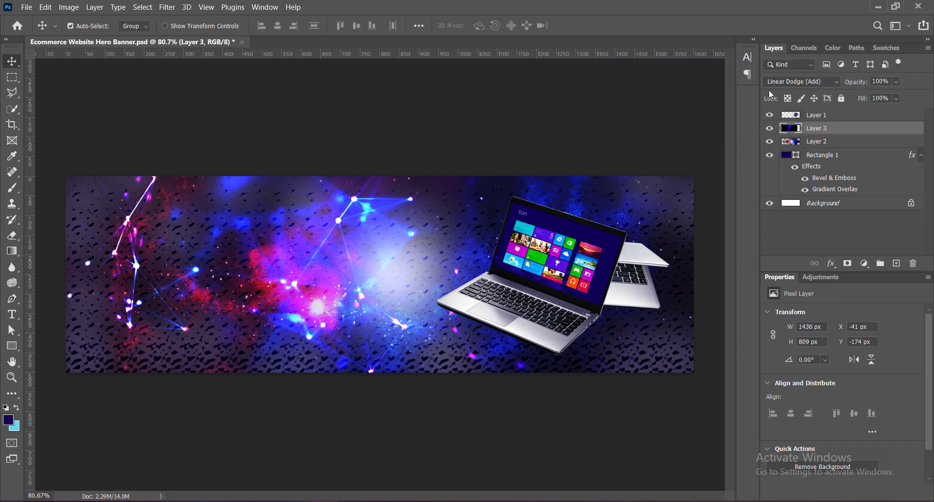
# Step: Enlarge the laptop image slightly to about 615 by 424 px and shift it a little up and to the left
pyautogui.click(556, 295)
pyautogui.hotkey('ctrl', 't')
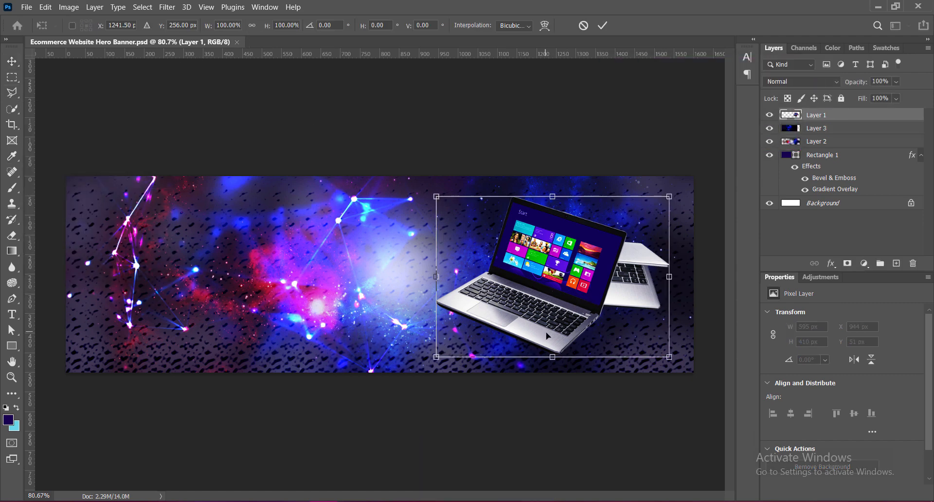
pyautogui.moveTo(553, 355); pyautogui.dragTo(553, 358)
pyautogui.moveTo(572, 296); pyautogui.dragTo(569, 291)
pyautogui.press('Return')
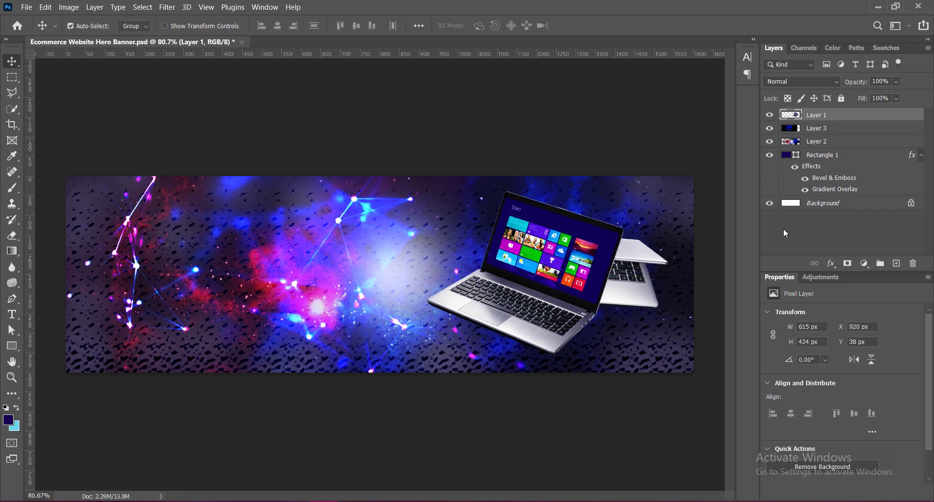
# Step: Add a new layer above the network layer and draw a circle about 411 px wide with the Ellipse tool, beside the laptop
pyautogui.click(818, 129)
pyautogui.click(897, 263)
pyautogui.click(12, 346)
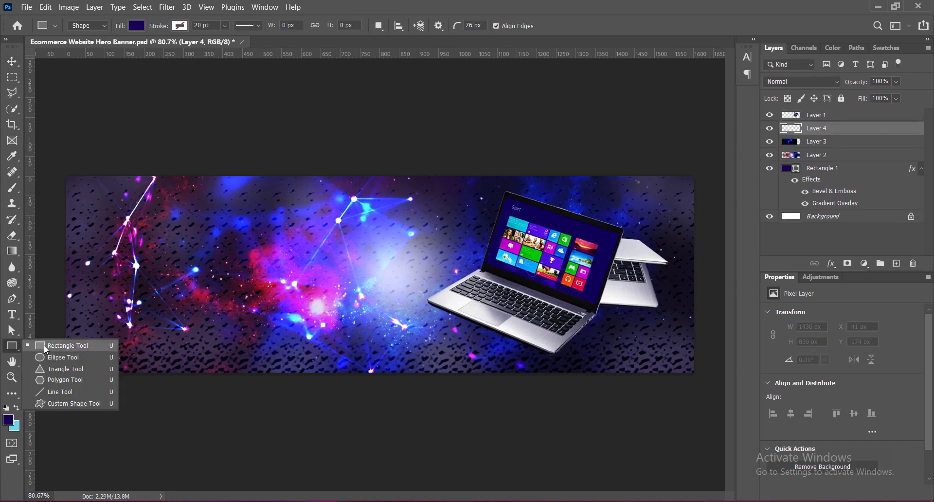
pyautogui.click(59, 358)
pyautogui.moveTo(224, 204); pyautogui.dragTo(387, 382)
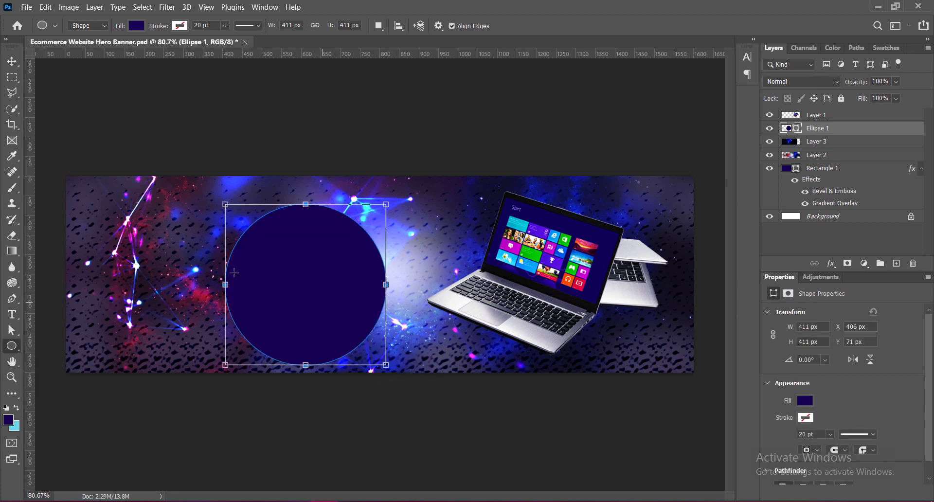
# Step: Give the circle a cyan stroke in color 4bffff, sampled from the glowing network on the banner
pyautogui.click(820, 423)
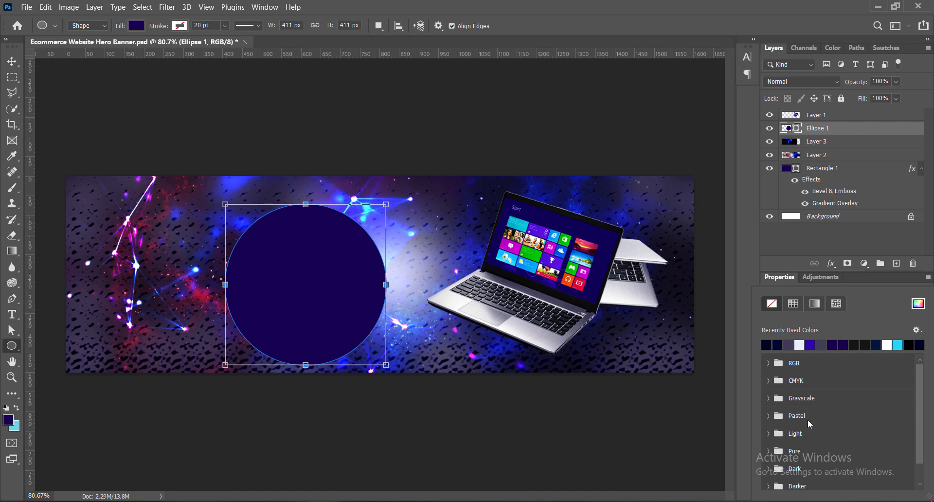
pyautogui.click(810, 345)
pyautogui.click(917, 306)
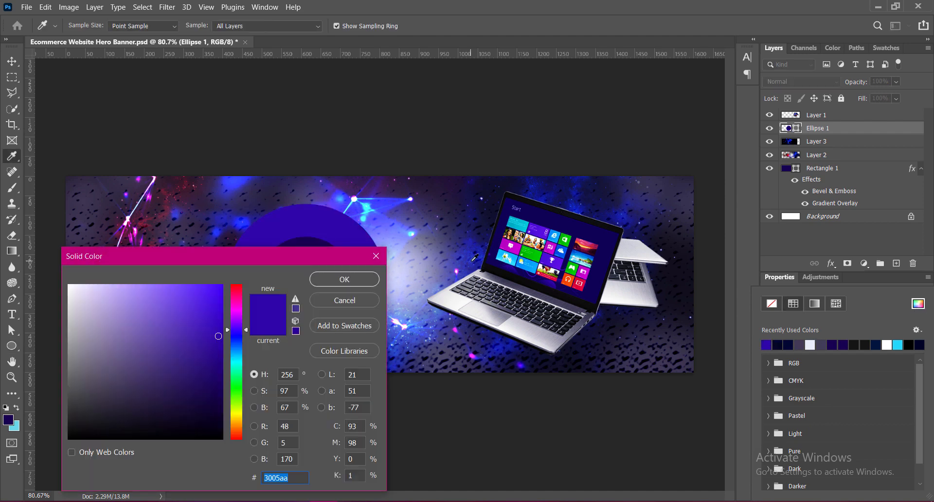
pyautogui.click(367, 205)
pyautogui.click(413, 196)
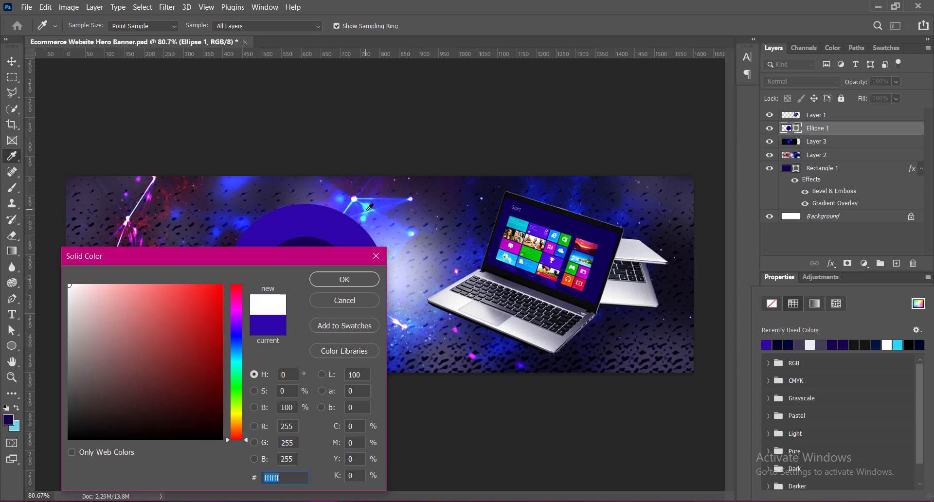
pyautogui.click(369, 208)
pyautogui.click(465, 253)
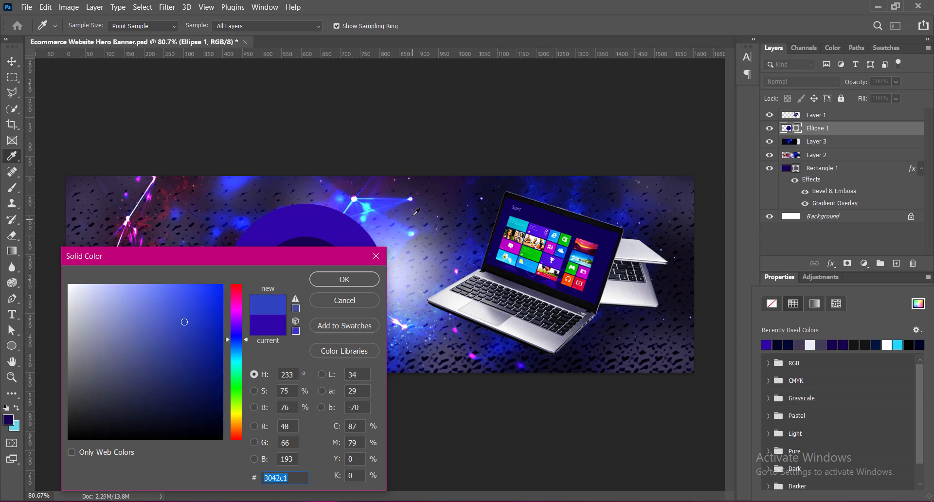
pyautogui.click(374, 206)
pyautogui.click(370, 207)
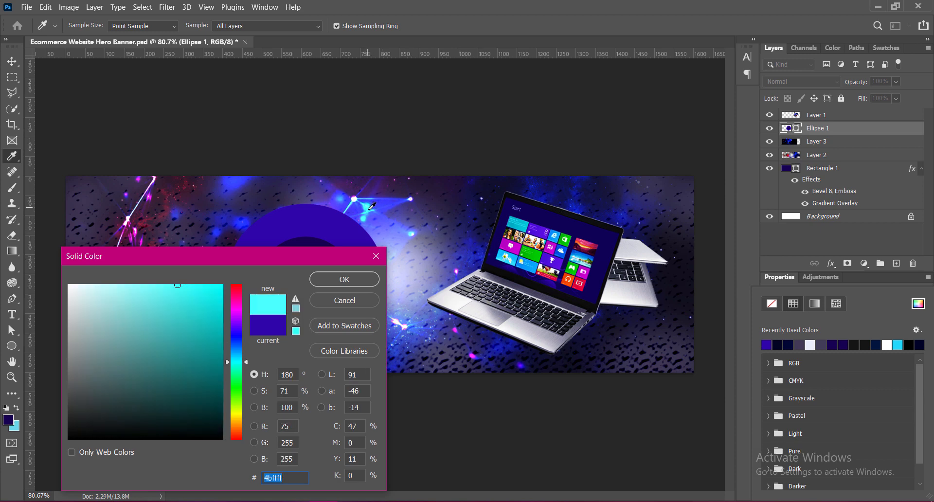
pyautogui.click(364, 279)
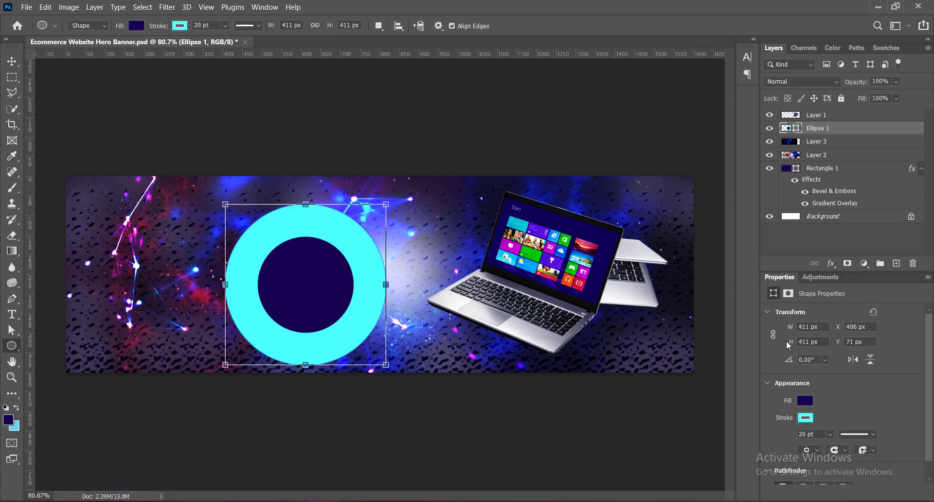
# Step: Remove the circle's fill and set its stroke width to 3 pt
pyautogui.click(805, 401)
pyautogui.click(772, 304)
pyautogui.write('v')
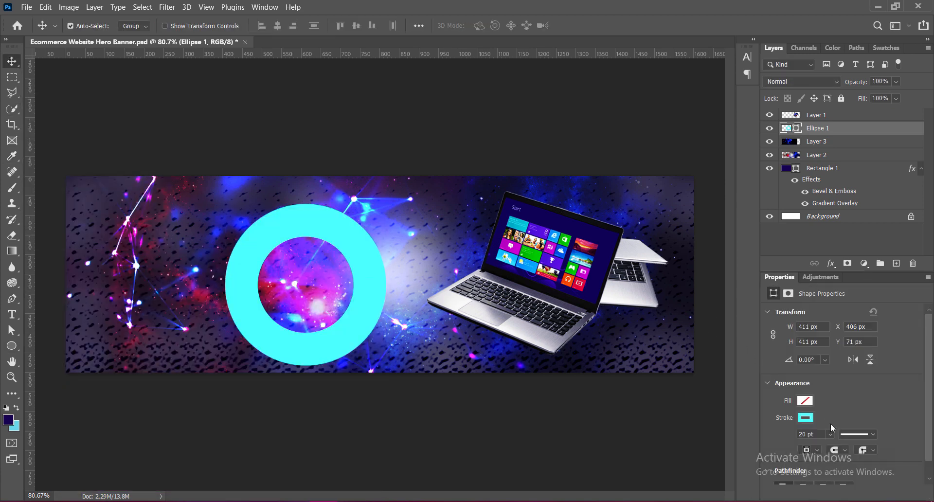
pyautogui.write('3')
pyautogui.press('Return')
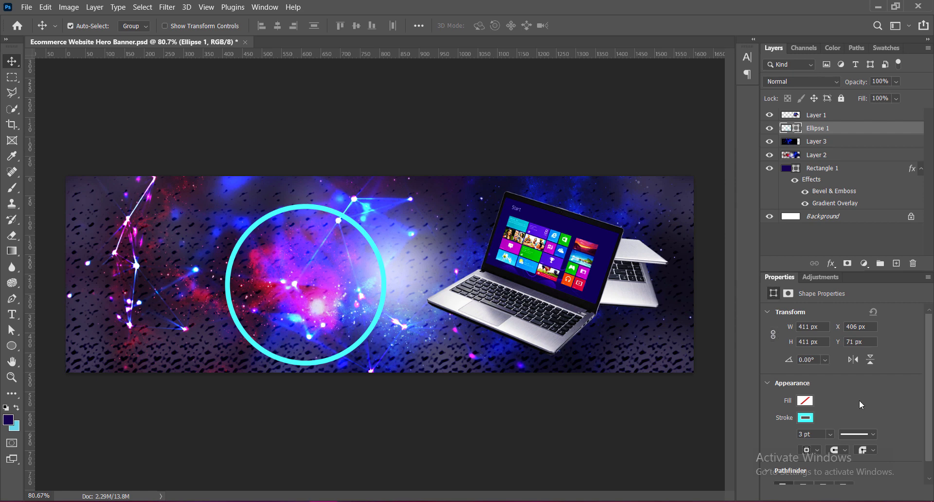
# Step: Set the circle's stroke width to 0.9 pt and change the stroke to the dashed line style
pyautogui.scroll(-1, 859, 400)
pyautogui.moveTo(831, 424); pyautogui.dragTo(835, 442)
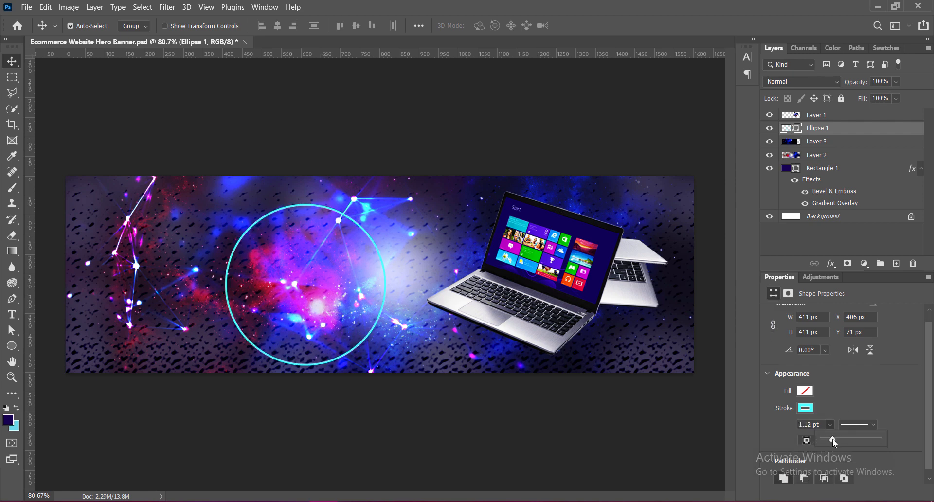
pyautogui.click(811, 427)
pyautogui.write('.9')
pyautogui.press('Return')
pyautogui.click(874, 424)
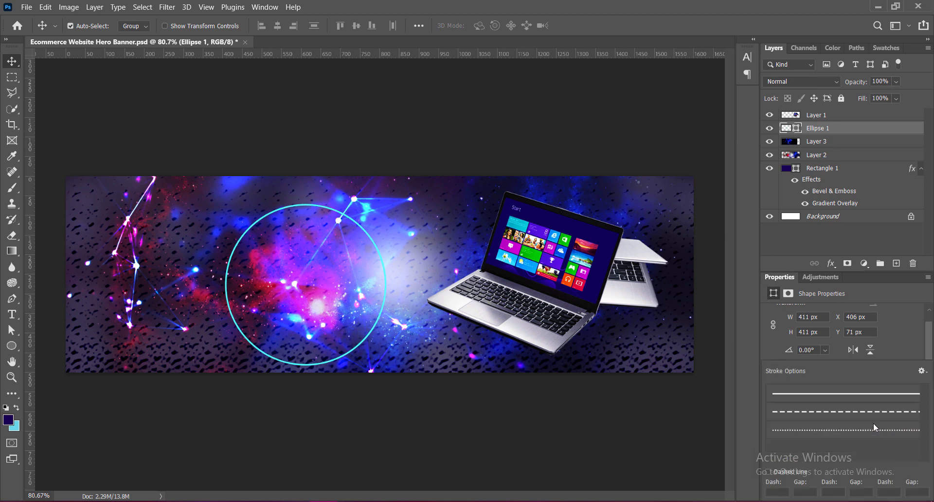
pyautogui.click(859, 413)
pyautogui.click(887, 360)
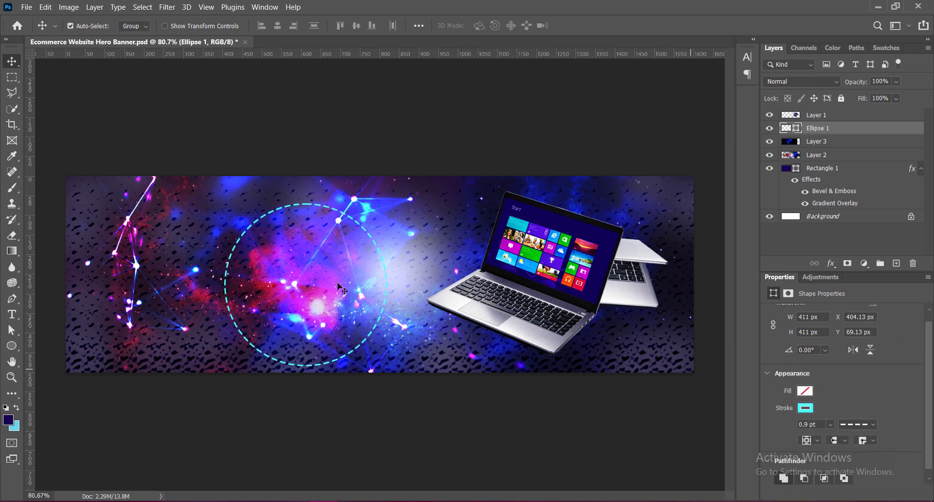
# Step: Add an Outer Glow effect to the circle with a spread of 33% and a size of 60 px
pyautogui.rightClick(777, 119)
pyautogui.click(803, 123)
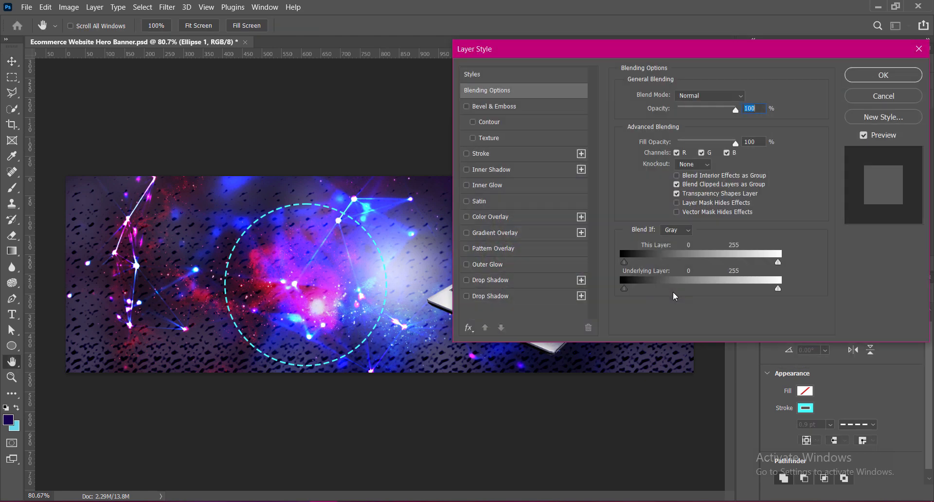
pyautogui.click(489, 265)
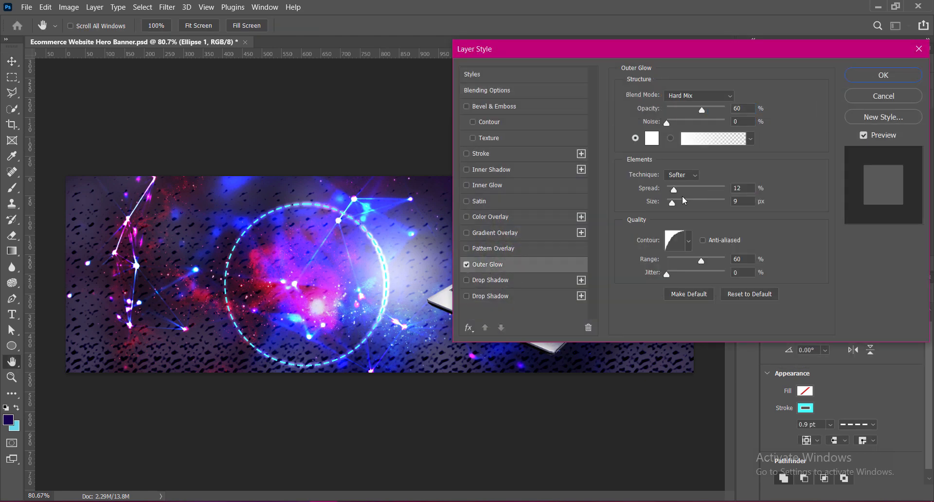
pyautogui.moveTo(683, 200); pyautogui.dragTo(688, 193)
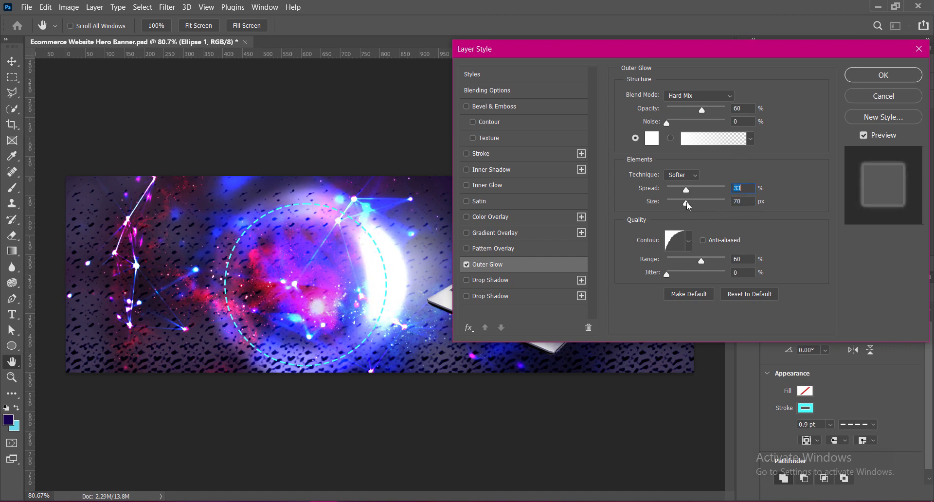
pyautogui.moveTo(687, 204); pyautogui.dragTo(680, 205)
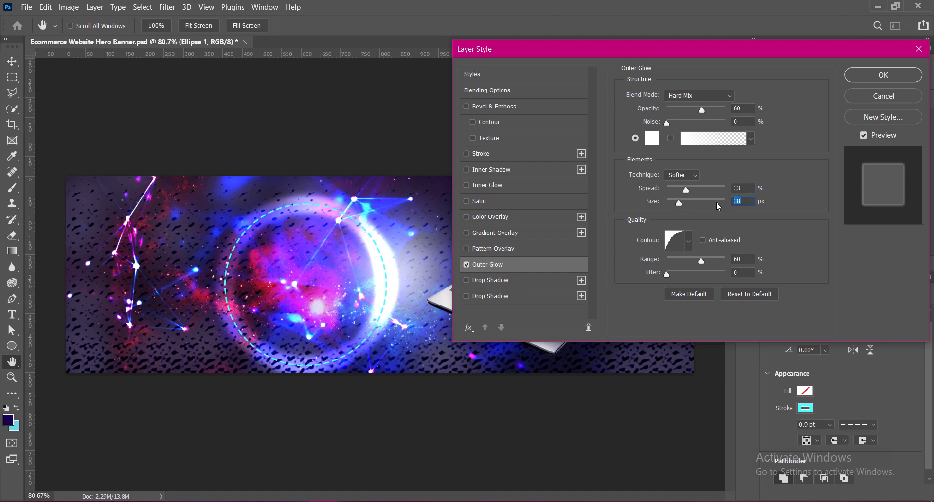
pyautogui.write('60')
# Step: Compare contours for the circle's Outer Glow, choose Cone - Inverted, set the noise to 53% and apply the style
pyautogui.click(688, 241)
pyautogui.click(594, 288)
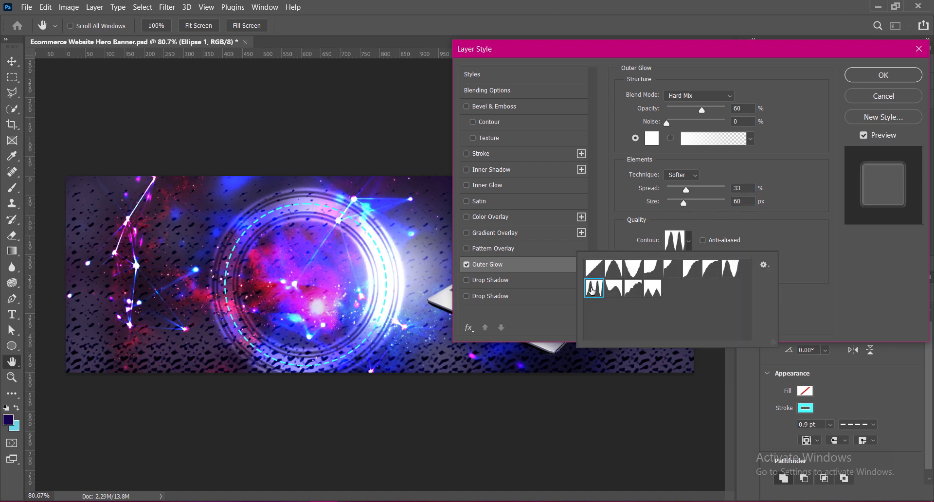
pyautogui.click(615, 270)
pyautogui.click(614, 289)
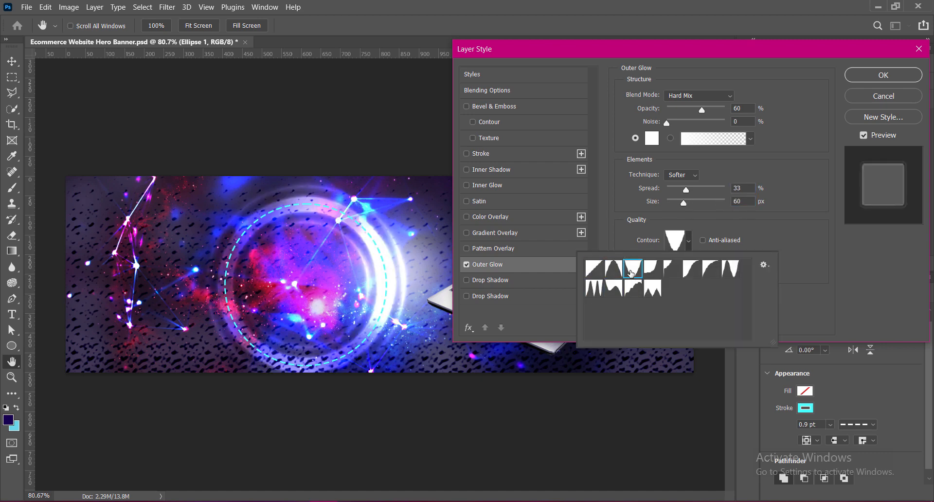
pyautogui.click(635, 292)
pyautogui.click(645, 292)
pyautogui.click(657, 273)
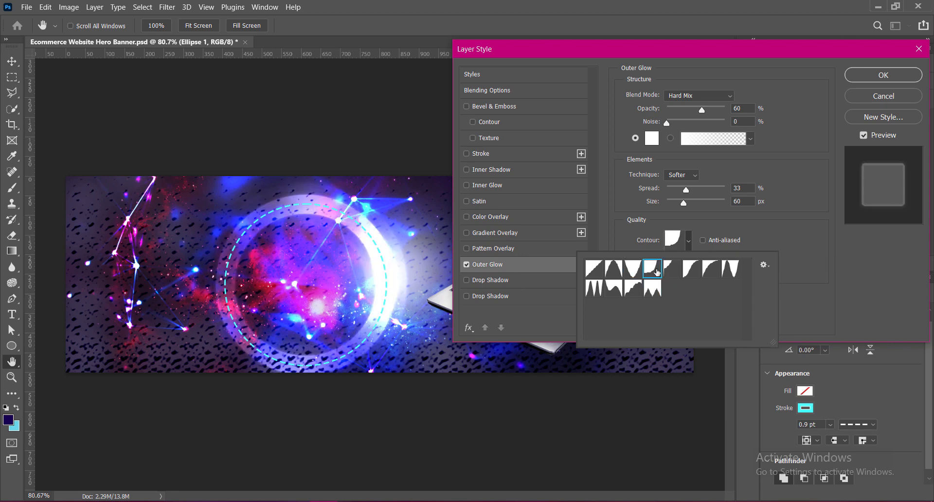
pyautogui.click(680, 273)
pyautogui.click(732, 272)
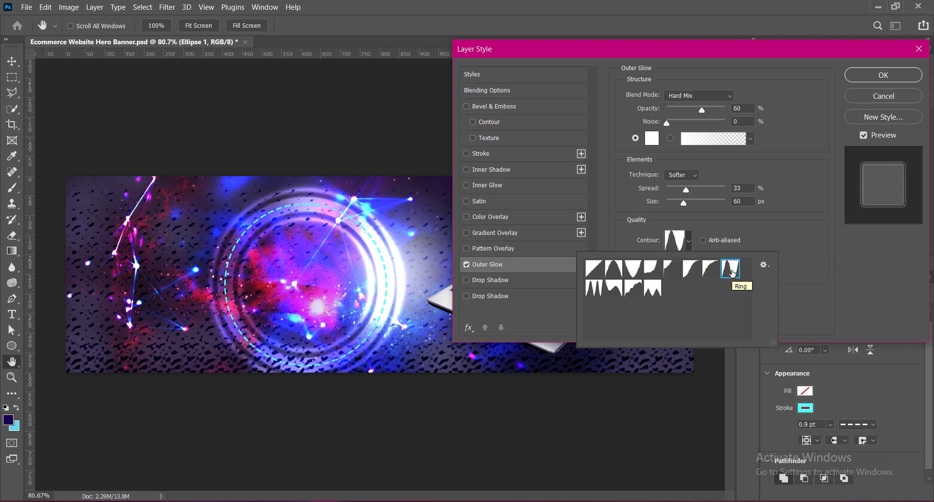
pyautogui.click(616, 270)
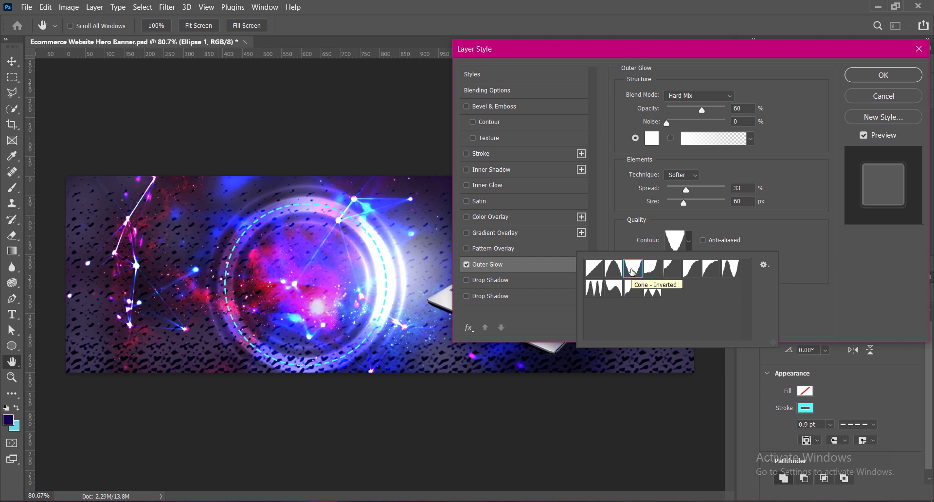
pyautogui.click(733, 271)
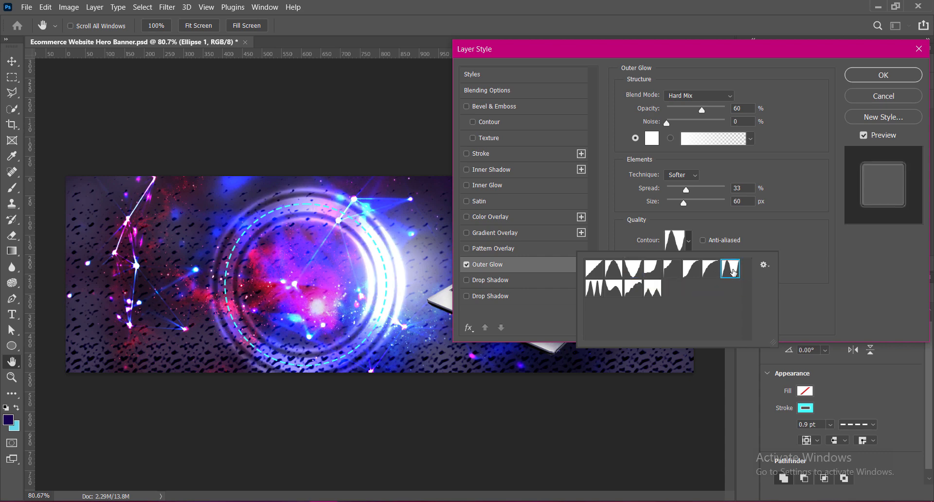
pyautogui.click(634, 269)
pyautogui.click(796, 213)
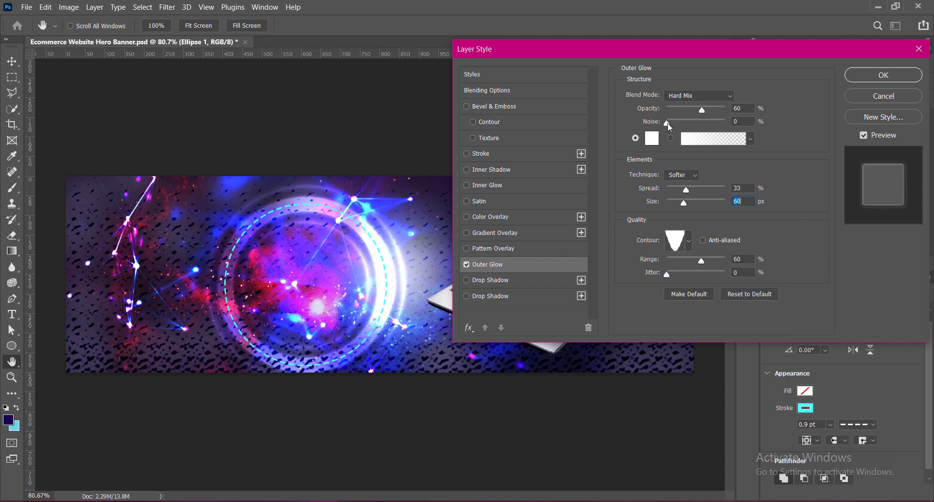
pyautogui.moveTo(679, 123); pyautogui.dragTo(698, 124)
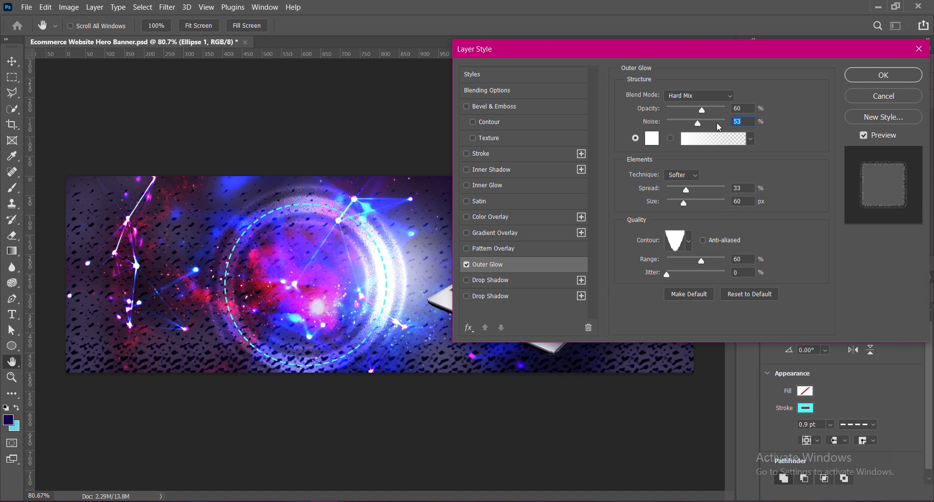
pyautogui.click(869, 74)
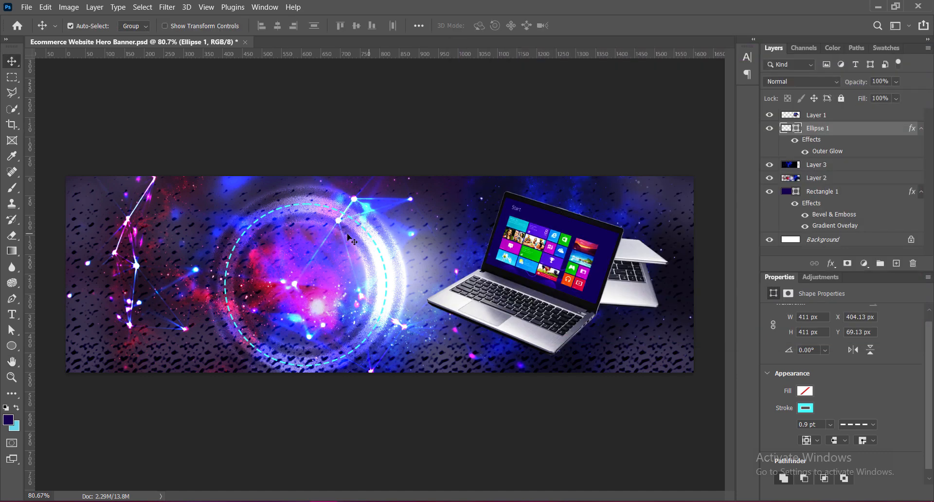
# Step: Move the glowing circle behind the laptop and scale it to 102%, about 419 px wide
pyautogui.hotkey('ctrl', 't')
pyautogui.moveTo(321, 278); pyautogui.dragTo(523, 268)
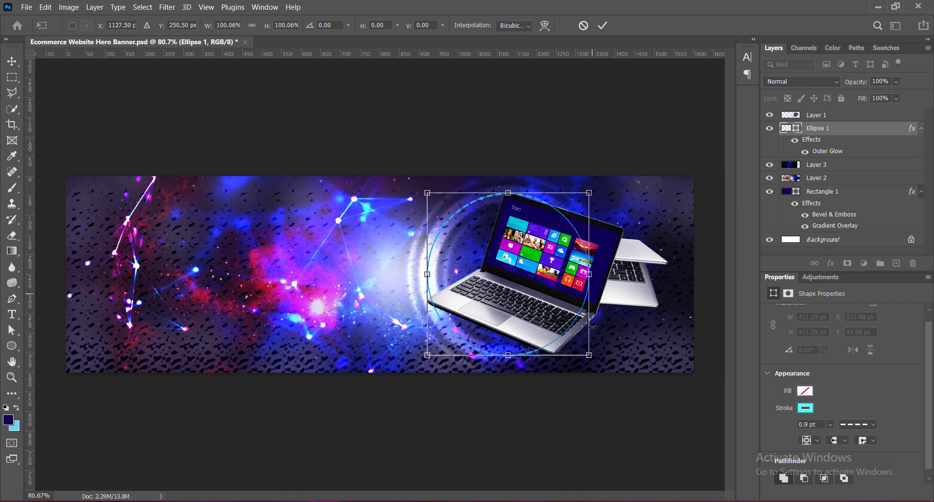
pyautogui.moveTo(589, 355); pyautogui.dragTo(593, 359)
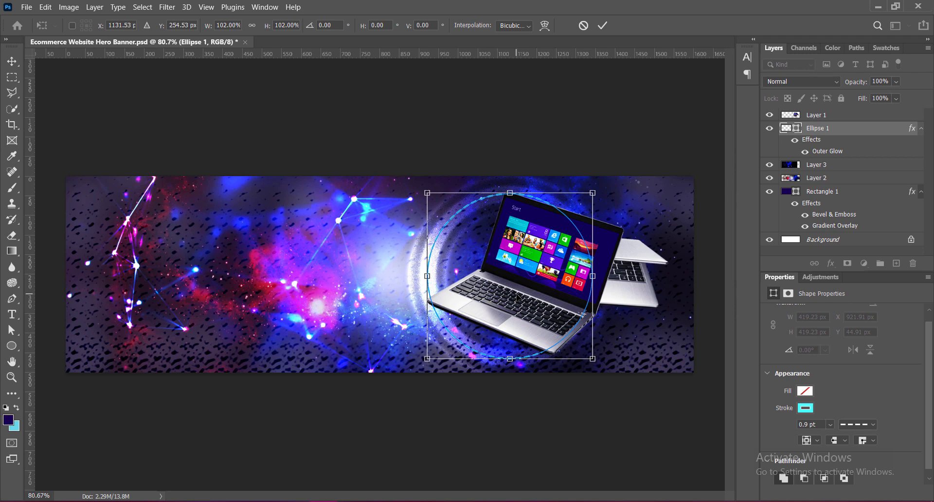
pyautogui.press('Return')
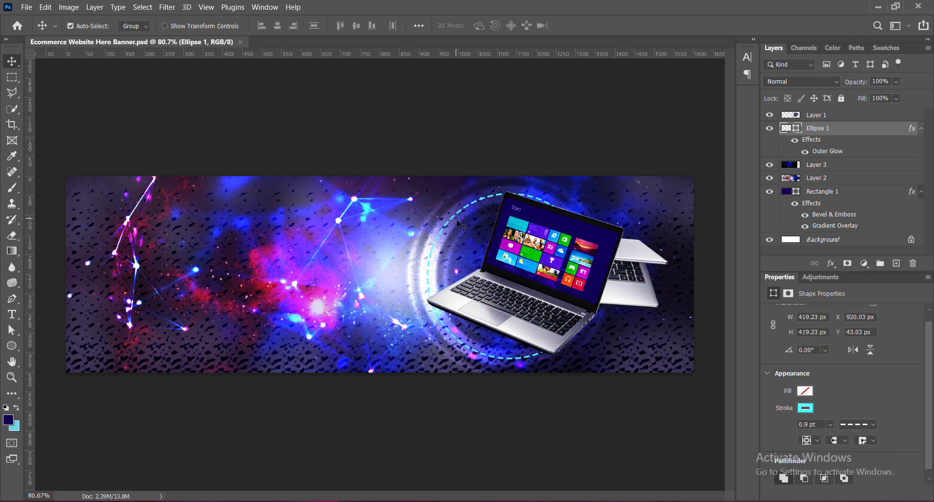
# Step: Reduce the circle's stroke width to 0 pt so only its glow shows
pyautogui.doubleClick(796, 129)
pyautogui.click(352, 304)
pyautogui.click(829, 424)
pyautogui.moveTo(826, 438); pyautogui.dragTo(815, 438)
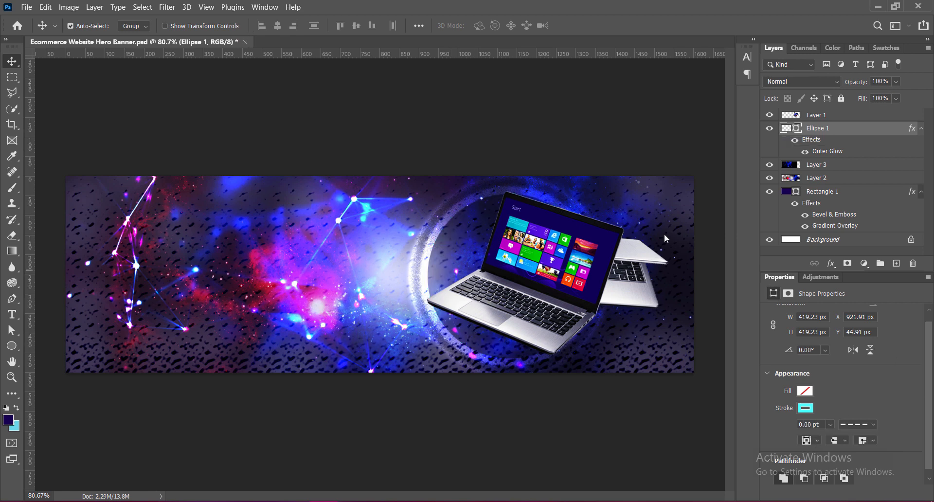
# Step: Raise the opacity of the ring's Outer Glow to 84%
pyautogui.doubleClick(790, 136)
pyautogui.click(501, 268)
pyautogui.moveTo(705, 59); pyautogui.dragTo(786, 54)
pyautogui.moveTo(796, 119); pyautogui.dragTo(806, 121)
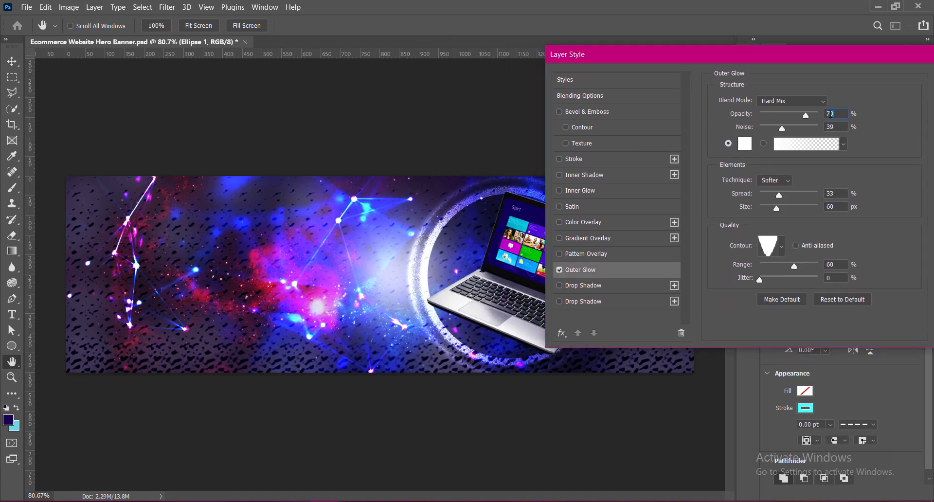
pyautogui.write('84')
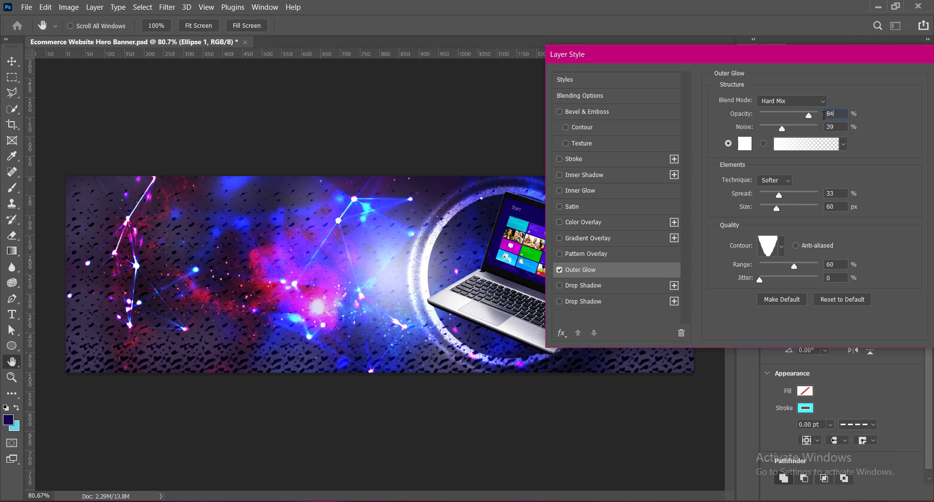
# Step: Try other contours for the ring's Outer Glow and set its noise to 0%
pyautogui.click(784, 250)
pyautogui.click(825, 275)
pyautogui.click(725, 274)
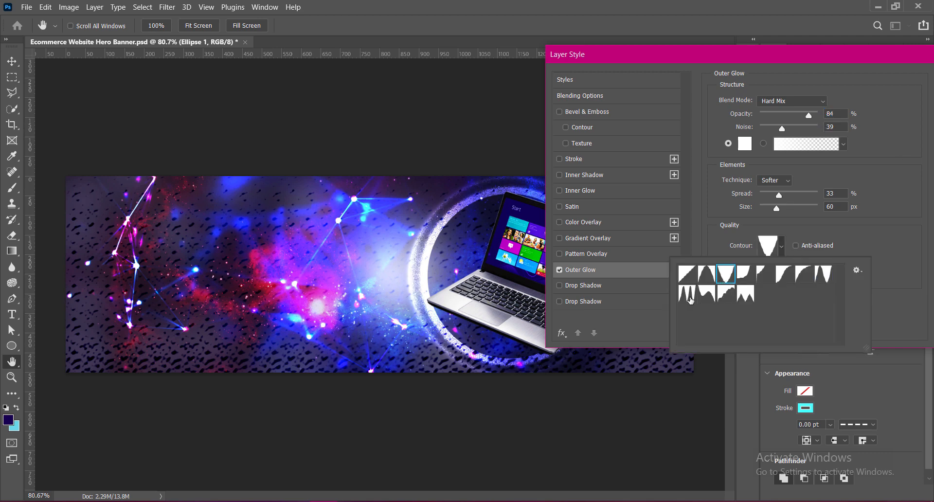
pyautogui.click(691, 300)
pyautogui.click(708, 299)
pyautogui.click(726, 298)
pyautogui.click(750, 297)
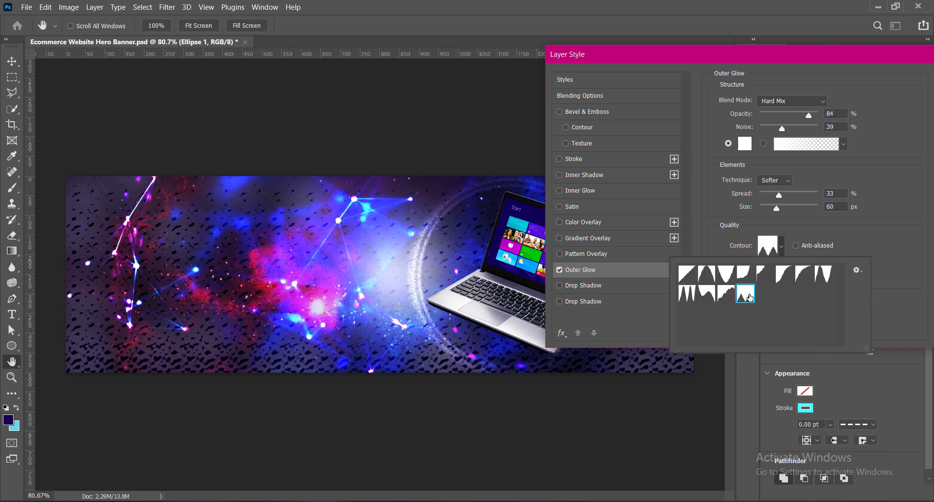
pyautogui.moveTo(782, 130); pyautogui.dragTo(748, 130)
# Step: Compare the contour presets for the ring's Outer Glow and choose Cone - Inverted
pyautogui.click(781, 246)
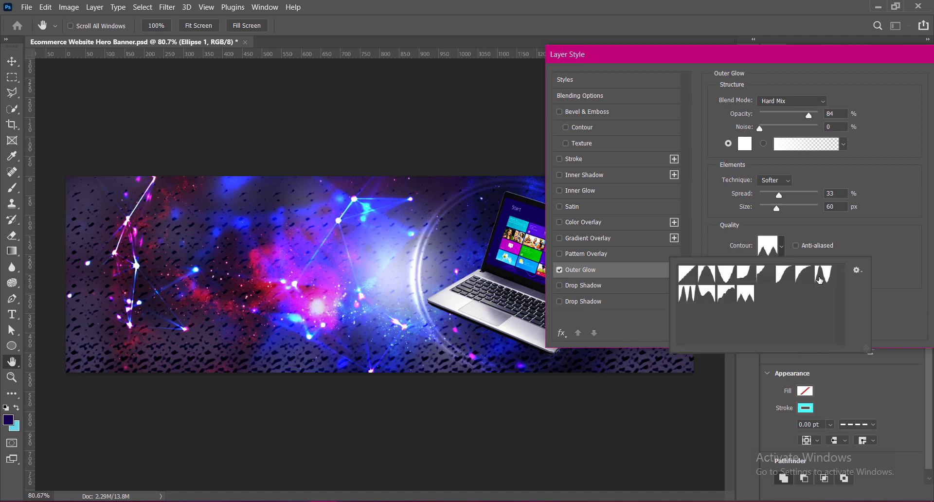
pyautogui.click(823, 274)
pyautogui.click(742, 275)
pyautogui.click(687, 293)
pyautogui.click(707, 293)
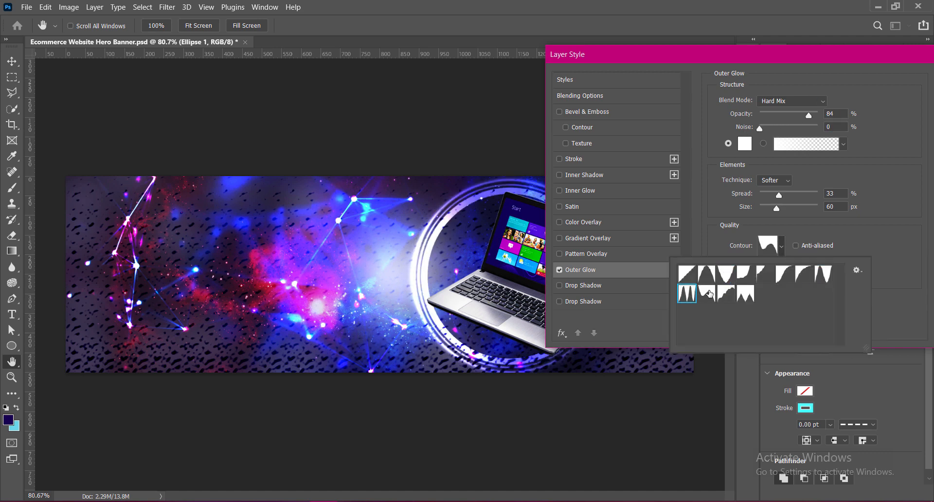
pyautogui.click(726, 294)
pyautogui.click(745, 294)
pyautogui.click(745, 274)
pyautogui.click(707, 275)
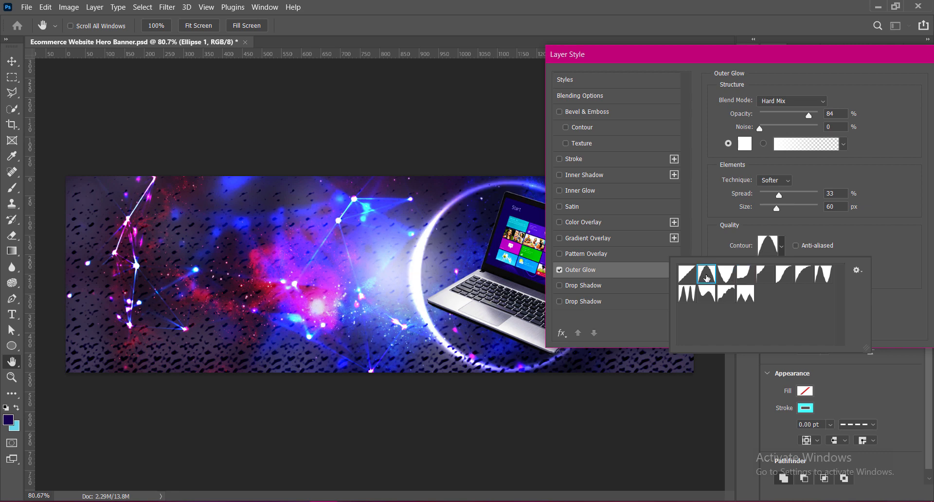
pyautogui.click(762, 277)
pyautogui.click(784, 274)
pyautogui.click(803, 274)
pyautogui.click(824, 274)
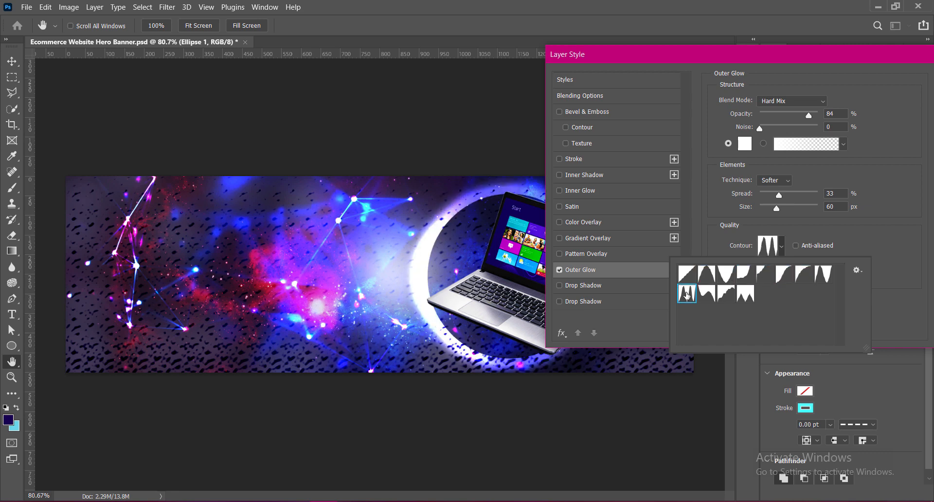
pyautogui.click(687, 294)
pyautogui.click(727, 275)
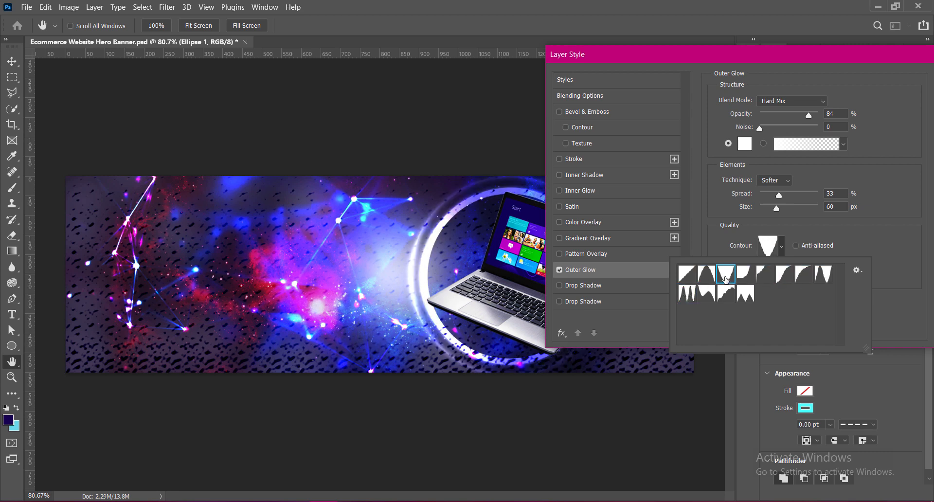
pyautogui.click(893, 234)
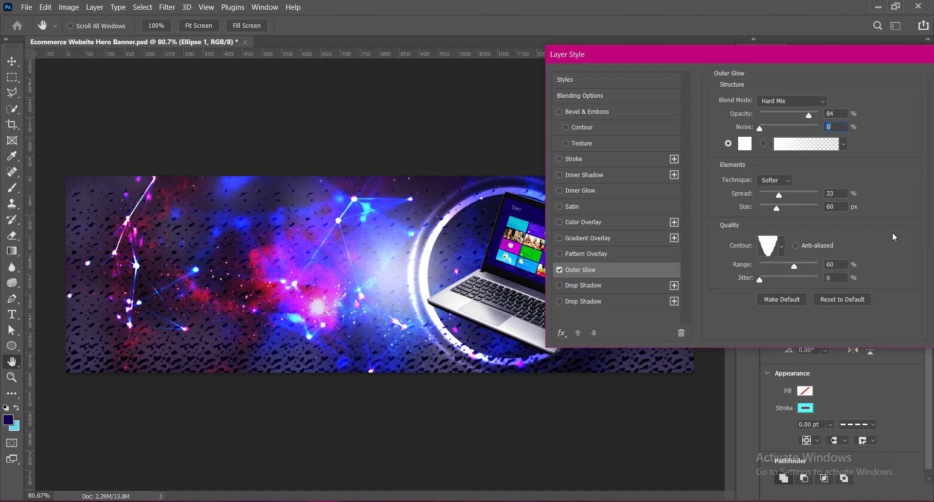
# Step: Set the size of the ring's Outer Glow to 75 px and apply the layer style
pyautogui.moveTo(777, 206); pyautogui.dragTo(784, 208)
pyautogui.write('75')
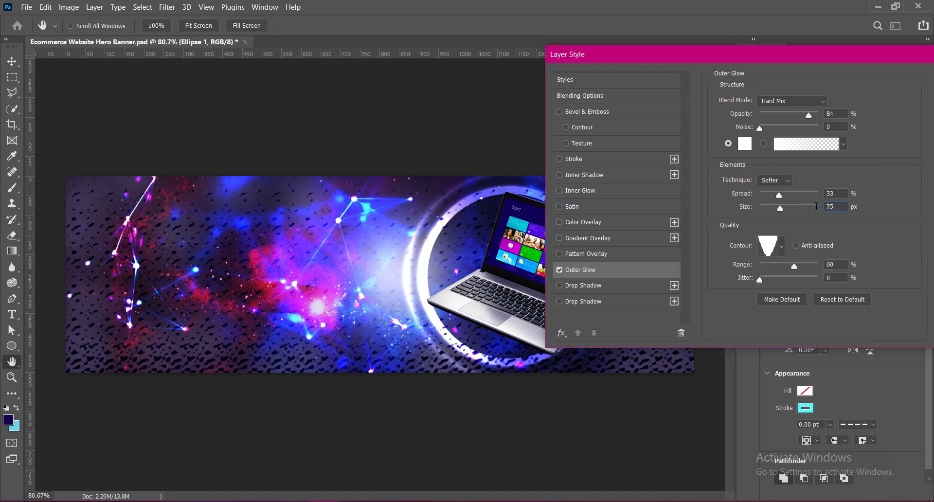
pyautogui.moveTo(824, 47); pyautogui.dragTo(731, 51)
pyautogui.click(879, 76)
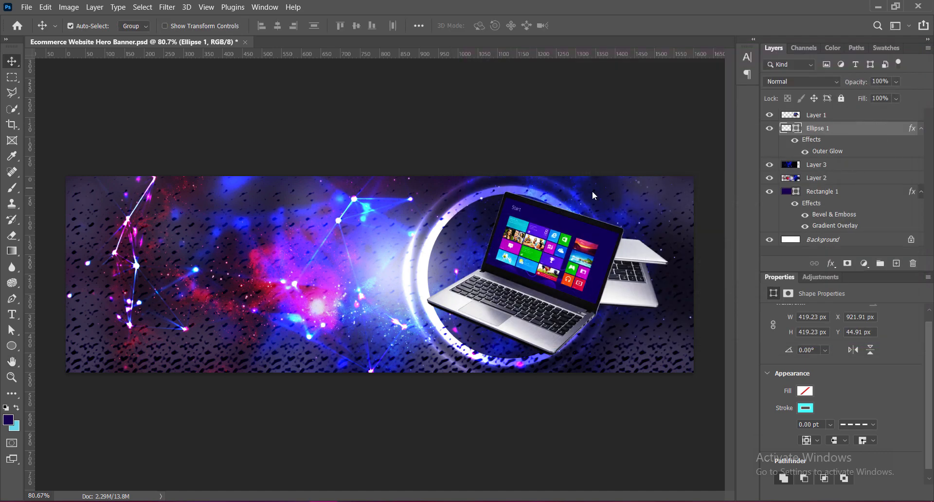
pyautogui.hotkey('ctrl', 't')
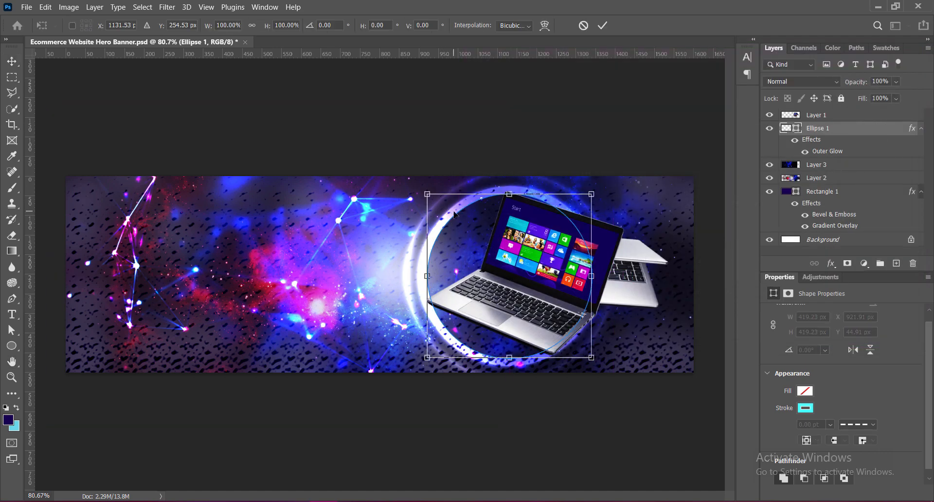
pyautogui.press('Return')
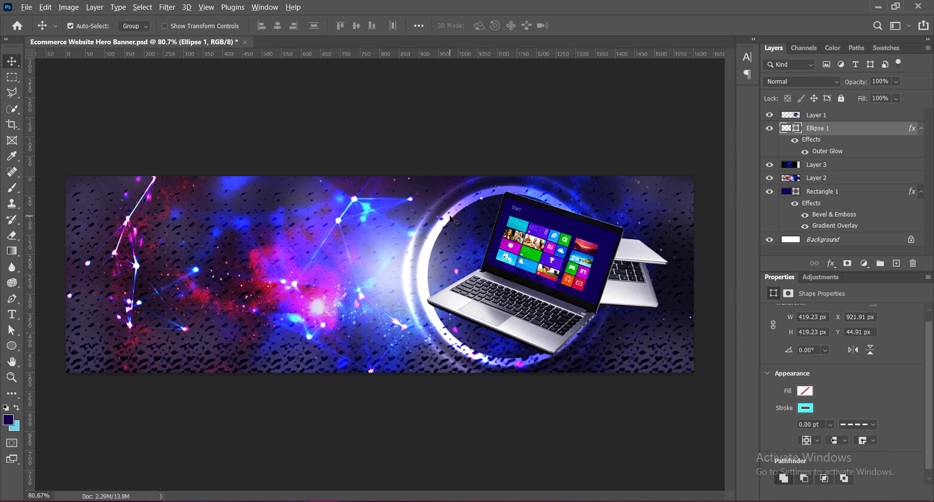
pyautogui.moveTo(455, 216); pyautogui.dragTo(478, 226)
pyautogui.hotkey('ctrl', 'z')
pyautogui.click(477, 226)
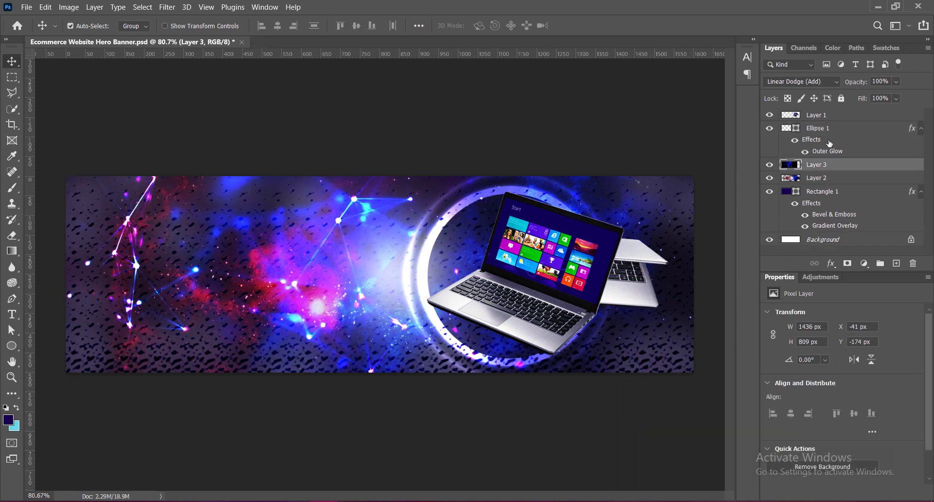
# Step: Duplicate the glowing ring and shift the copy sideways so it surrounds the rear laptop
pyautogui.click(786, 130)
pyautogui.hotkey('ctrl', 'j')
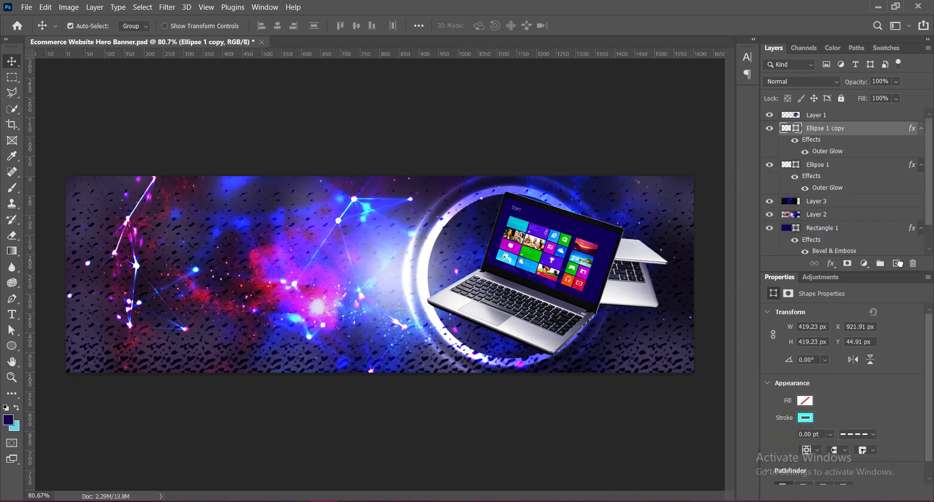
pyautogui.hotkey('ctrl', 't')
pyautogui.moveTo(565, 281); pyautogui.dragTo(660, 295)
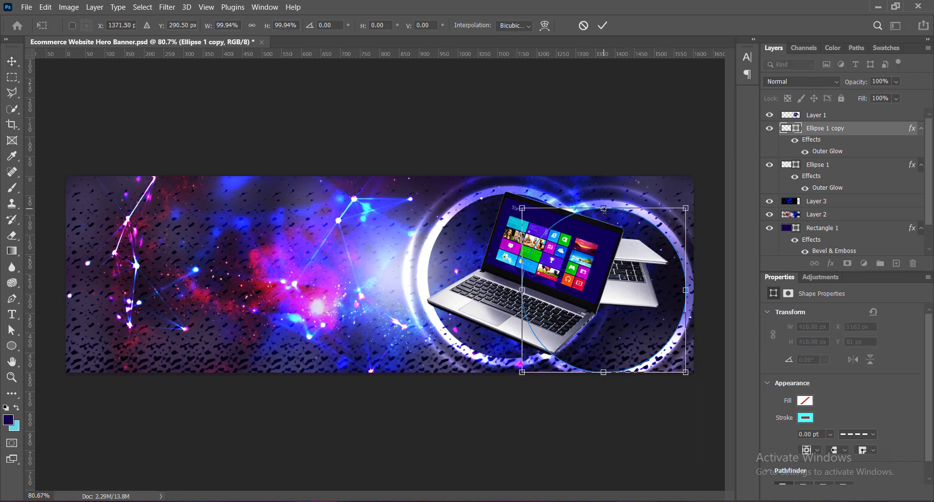
# Step: Flatten the copied ring into an ellipse about 419 by 260 px, tilt it -32.42° and position it around the rear laptop
pyautogui.moveTo(603, 211); pyautogui.dragTo(602, 255)
pyautogui.moveTo(619, 291); pyautogui.dragTo(627, 274)
pyautogui.moveTo(679, 320); pyautogui.dragTo(682, 288)
pyautogui.moveTo(585, 340); pyautogui.dragTo(569, 358)
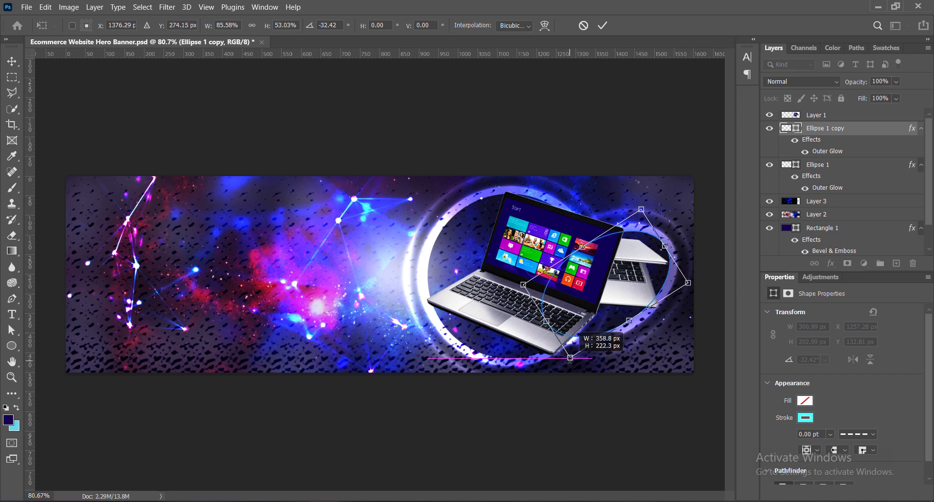
pyautogui.moveTo(631, 292); pyautogui.dragTo(625, 272)
pyautogui.moveTo(623, 303)
pyautogui.mouseDown()
pyautogui.moveTo(632, 315)
pyautogui.moveTo(619, 289)
pyautogui.mouseUp()
pyautogui.press('Return')
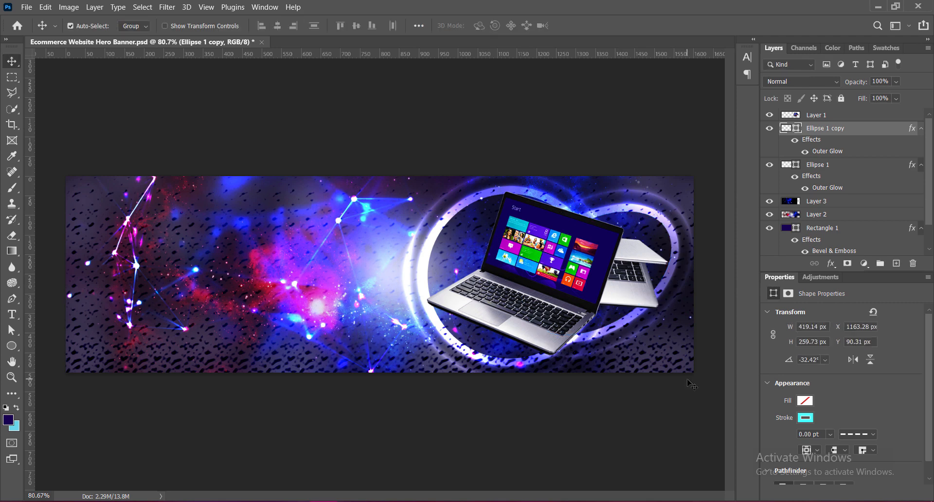
# Step: Rotate the copied ellipse to 35.92° and move its layer below the original ring
pyautogui.hotkey('ctrl', 't')
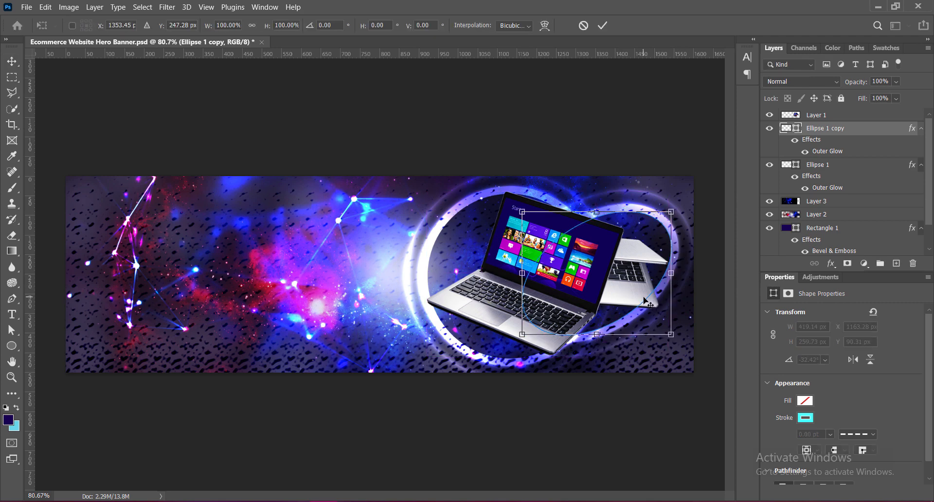
pyautogui.moveTo(709, 186); pyautogui.dragTo(720, 343)
pyautogui.moveTo(628, 297); pyautogui.dragTo(631, 300)
pyautogui.press('Return')
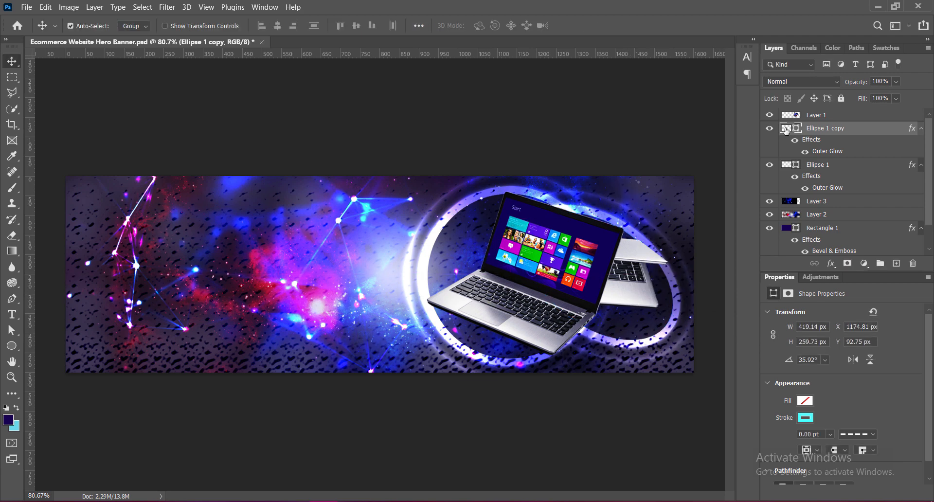
pyautogui.moveTo(786, 130); pyautogui.dragTo(788, 195)
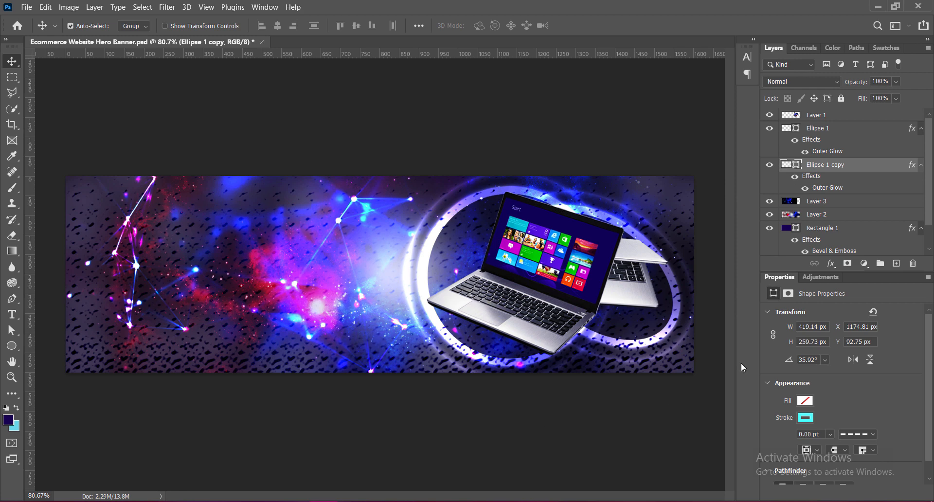
# Step: Add an Outer Glow effect to the laptop layer, Layer 1
pyautogui.click(818, 115)
pyautogui.rightClick(778, 115)
pyautogui.click(798, 121)
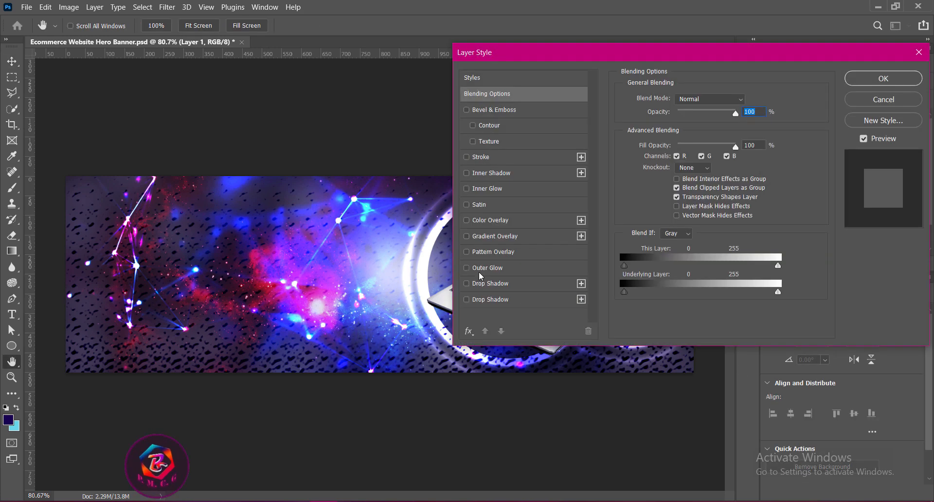
pyautogui.click(466, 267)
pyautogui.moveTo(596, 52); pyautogui.dragTo(752, 69)
pyautogui.click(647, 284)
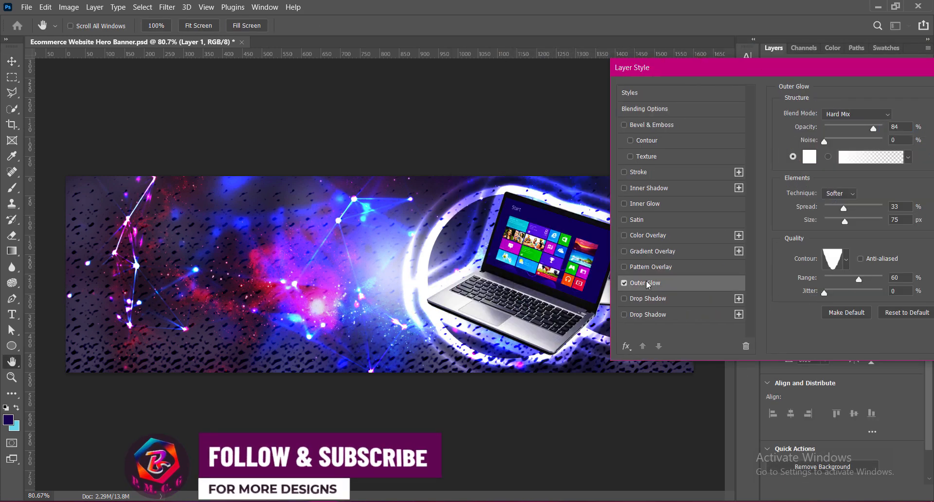
pyautogui.moveTo(807, 75); pyautogui.dragTo(156, 104)
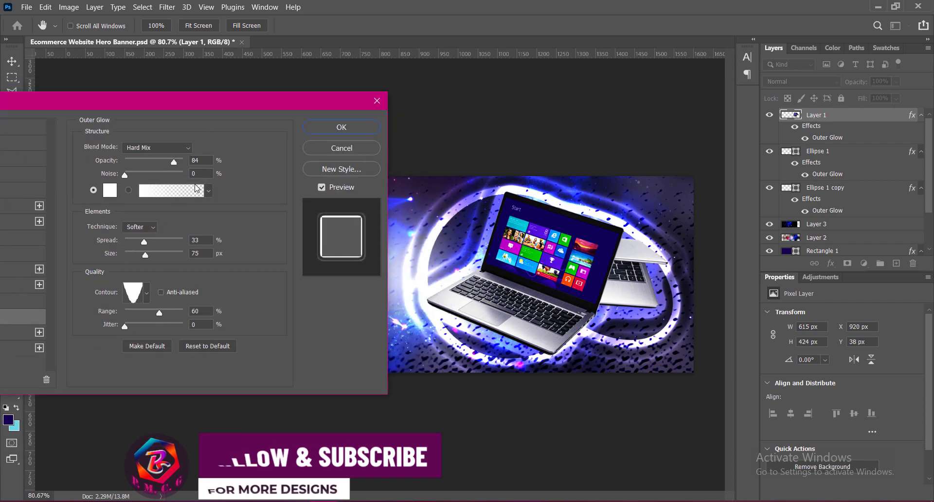
# Step: Set the laptop's Outer Glow to 75% opacity and a size of 90 px
pyautogui.moveTo(173, 162); pyautogui.dragTo(161, 161)
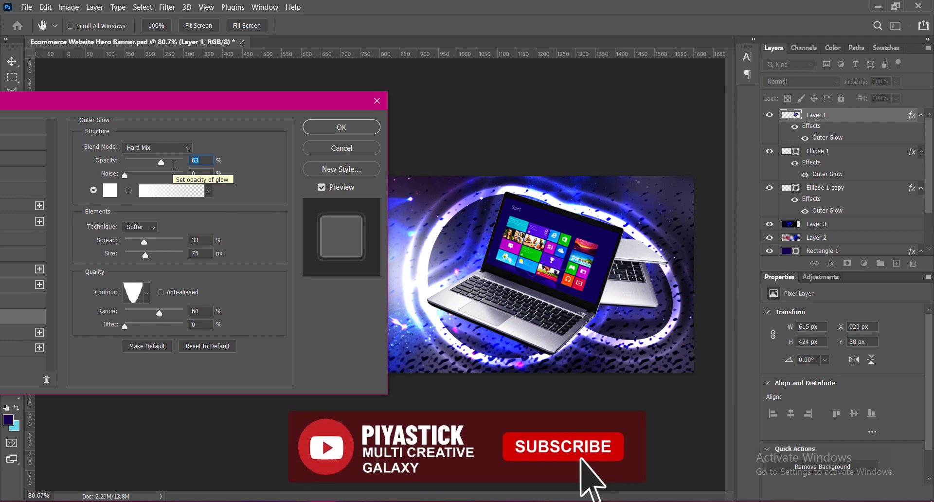
pyautogui.moveTo(161, 161); pyautogui.dragTo(168, 162)
pyautogui.moveTo(145, 255); pyautogui.dragTo(150, 255)
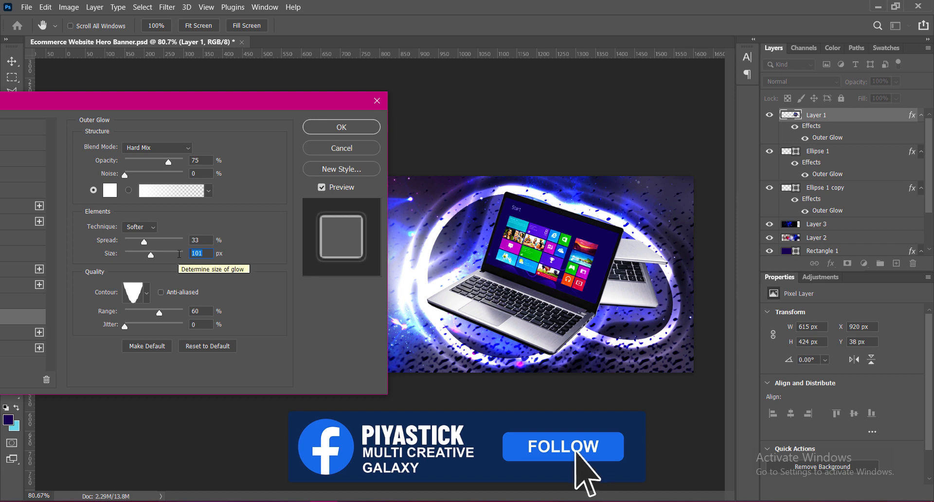
pyautogui.write('75')
pyautogui.write('90')
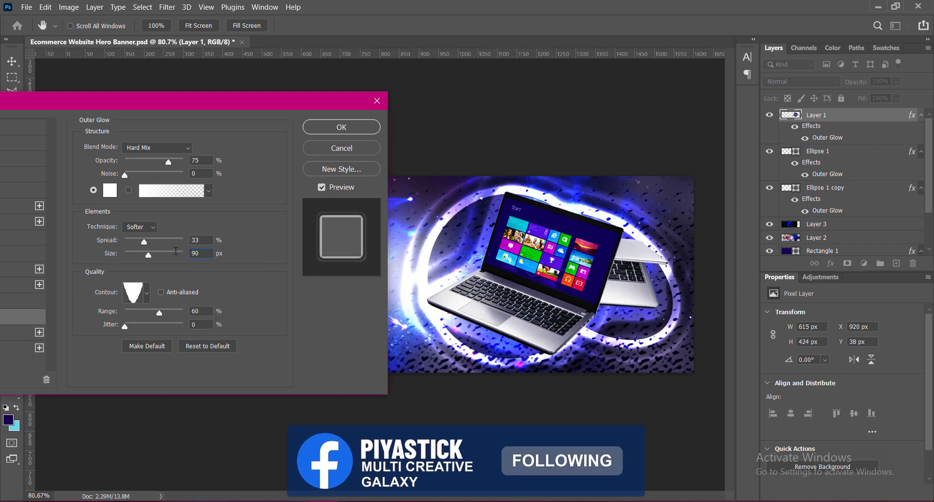
# Step: Try various contour presets on the laptop's Outer Glow to compare their looks
pyautogui.click(147, 293)
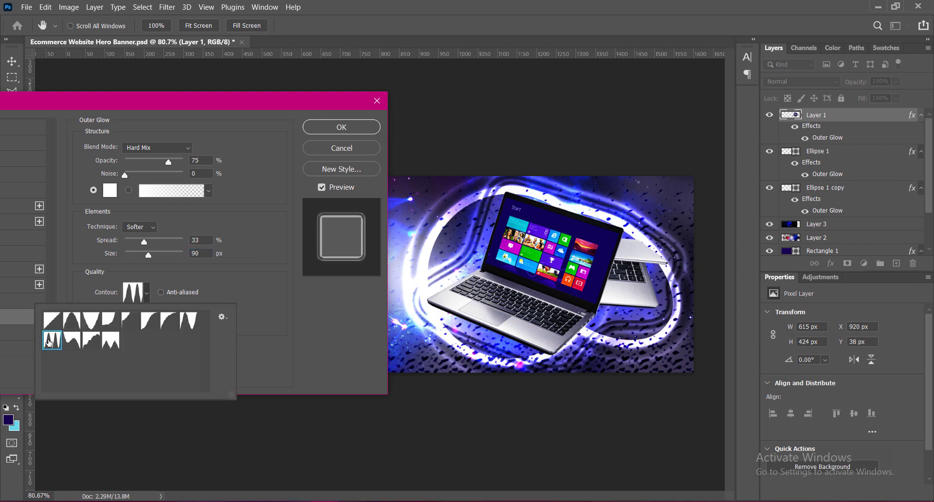
pyautogui.click(71, 345)
pyautogui.click(73, 322)
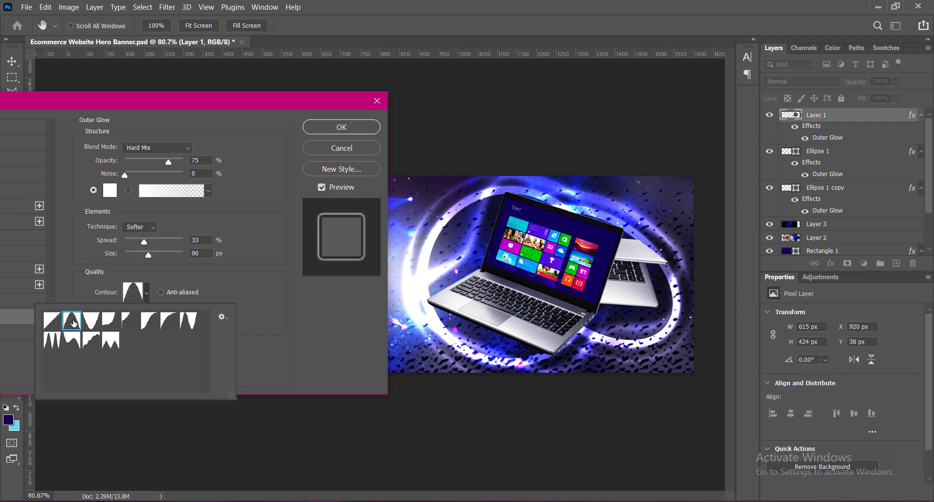
pyautogui.click(89, 327)
pyautogui.click(85, 345)
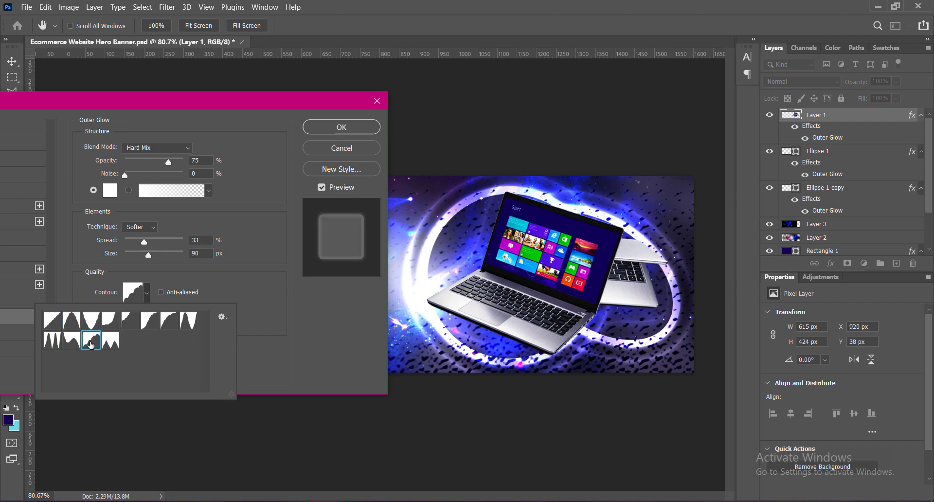
pyautogui.click(91, 322)
pyautogui.click(108, 322)
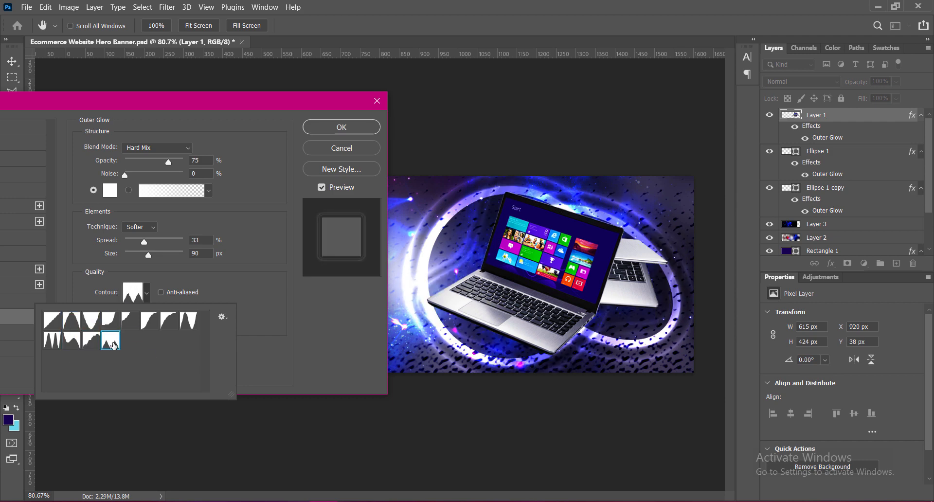
pyautogui.click(130, 323)
pyautogui.click(149, 322)
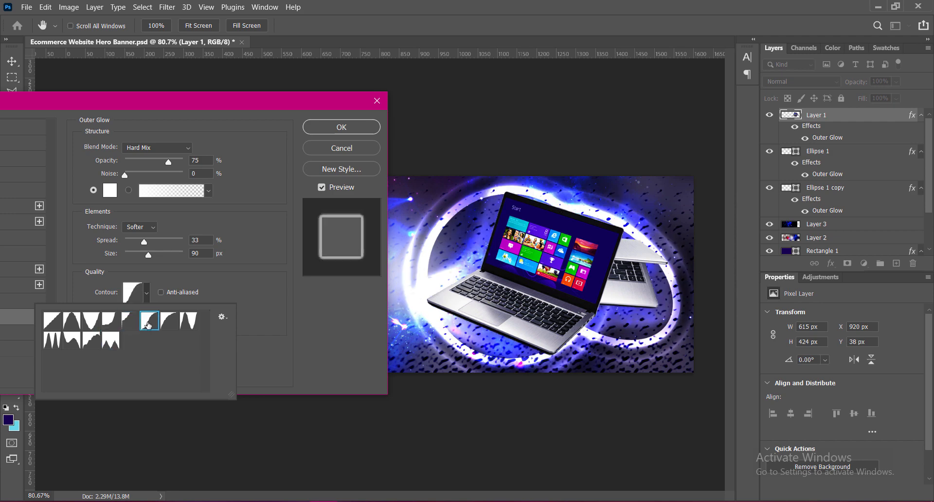
pyautogui.click(169, 322)
pyautogui.click(189, 323)
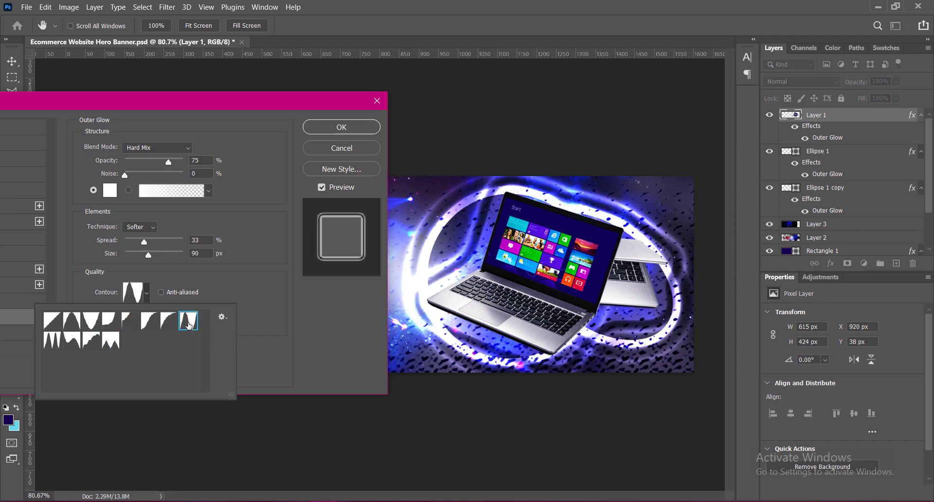
pyautogui.click(74, 342)
pyautogui.click(76, 324)
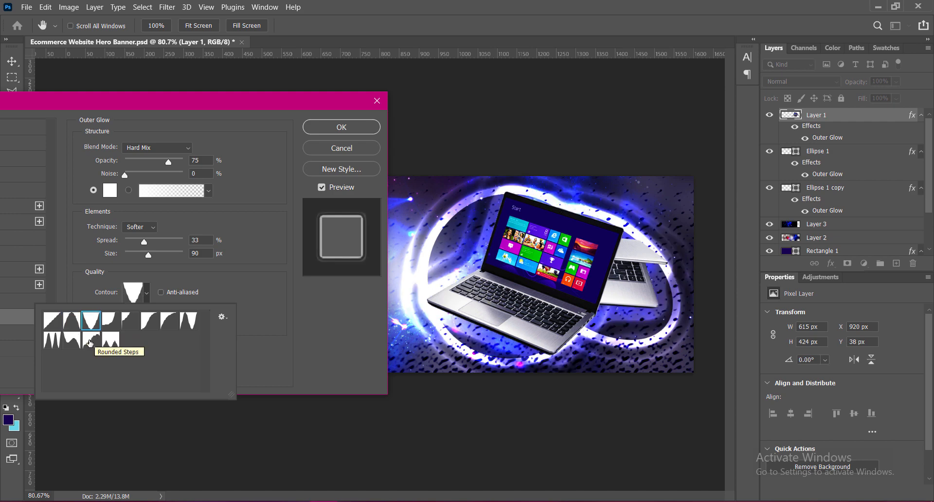
# Step: Set the laptop's Outer Glow contour to Rounded Steps and its size to 75 px
pyautogui.click(90, 342)
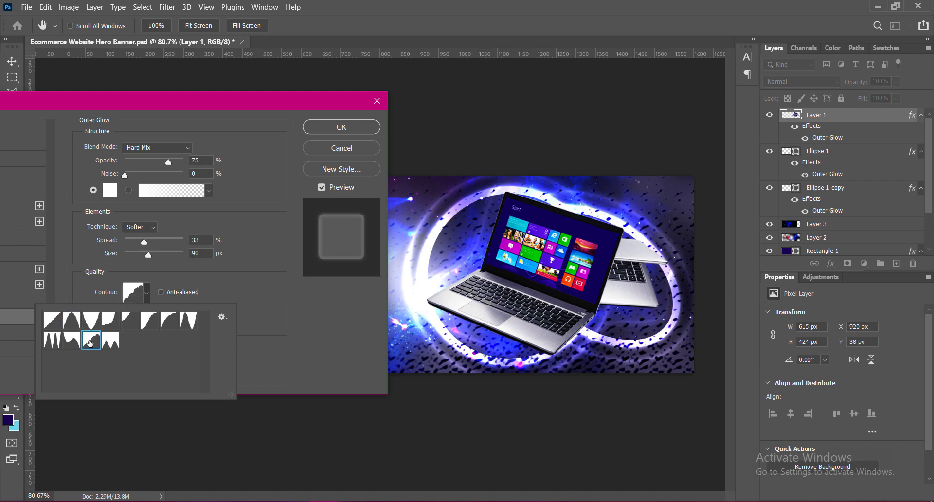
pyautogui.click(280, 298)
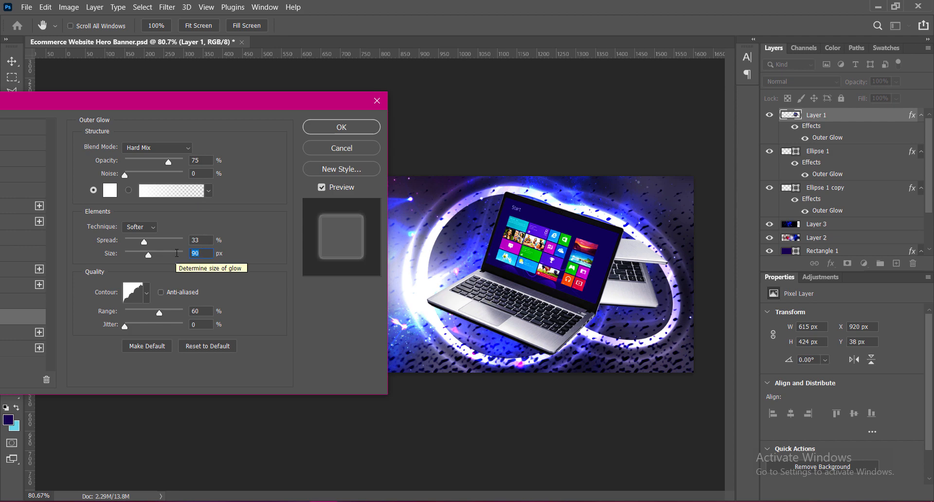
pyautogui.write('75')
# Step: Add a Drop Shadow effect to the laptop layer and set its colour to near-black #00010d
pyautogui.moveTo(150, 101); pyautogui.dragTo(304, 93)
pyautogui.click(86, 334)
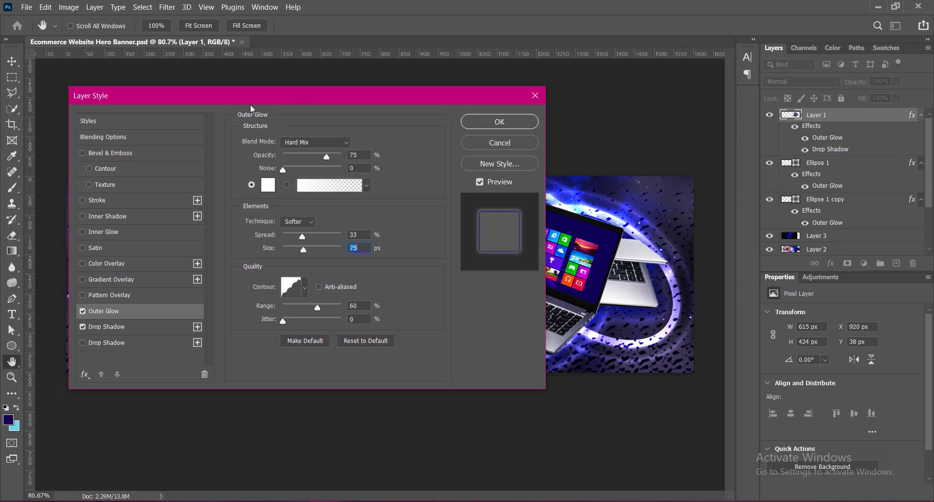
pyautogui.moveTo(250, 104); pyautogui.dragTo(221, 80)
pyautogui.click(119, 304)
pyautogui.moveTo(279, 80); pyautogui.dragTo(768, 64)
pyautogui.click(901, 107)
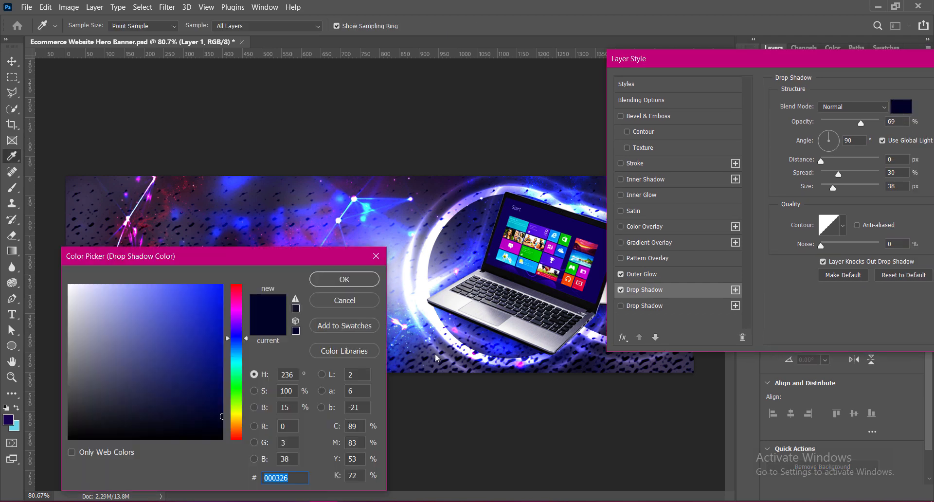
pyautogui.click(223, 431)
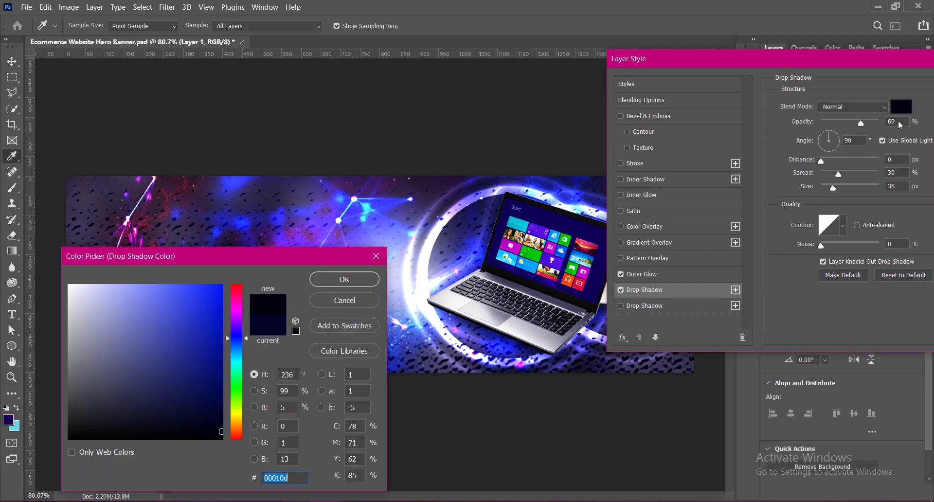
pyautogui.press('Return')
# Step: Set the laptop's Drop Shadow to 75% opacity, 12 px distance, 51% spread and 75 px size, and apply the layer style
pyautogui.click(864, 122)
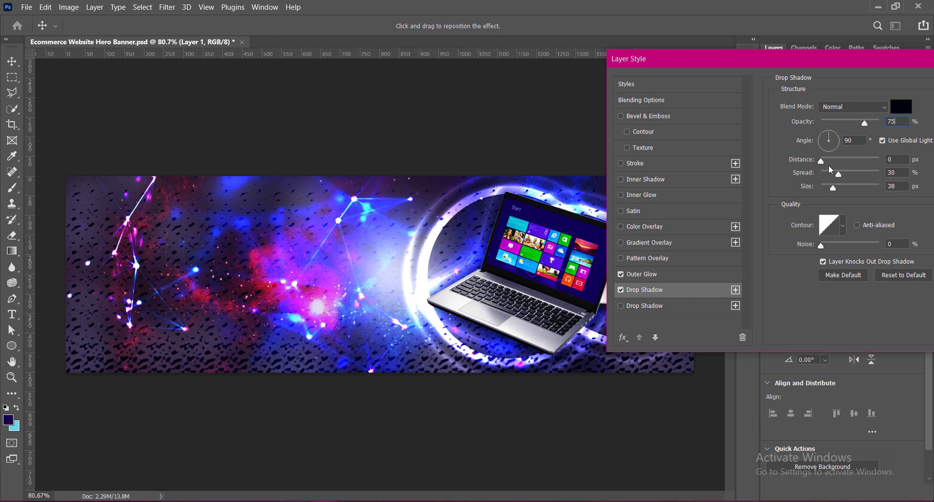
pyautogui.moveTo(833, 188); pyautogui.dragTo(846, 176)
pyautogui.click(899, 186)
pyautogui.press('Up')
pyautogui.press('Up')
pyautogui.press('Up')
pyautogui.press('Up')
pyautogui.press('Up')
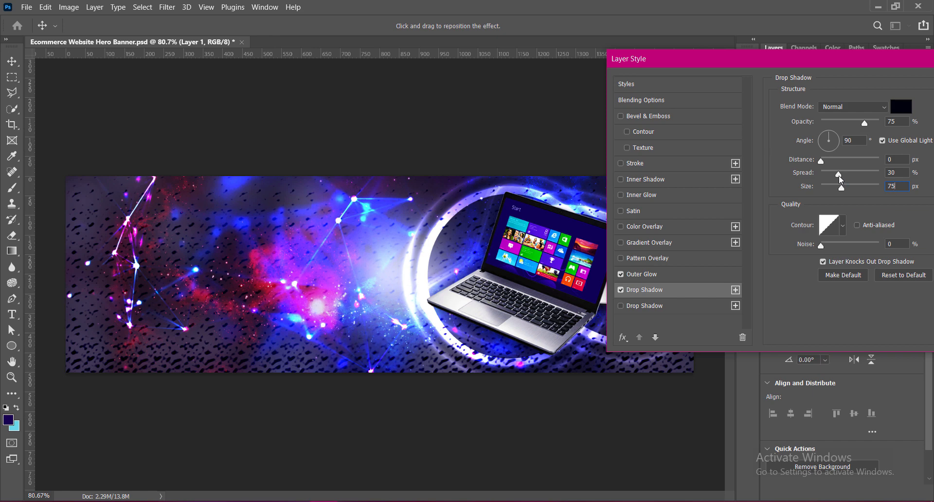
pyautogui.doubleClick(894, 173)
pyautogui.write('51')
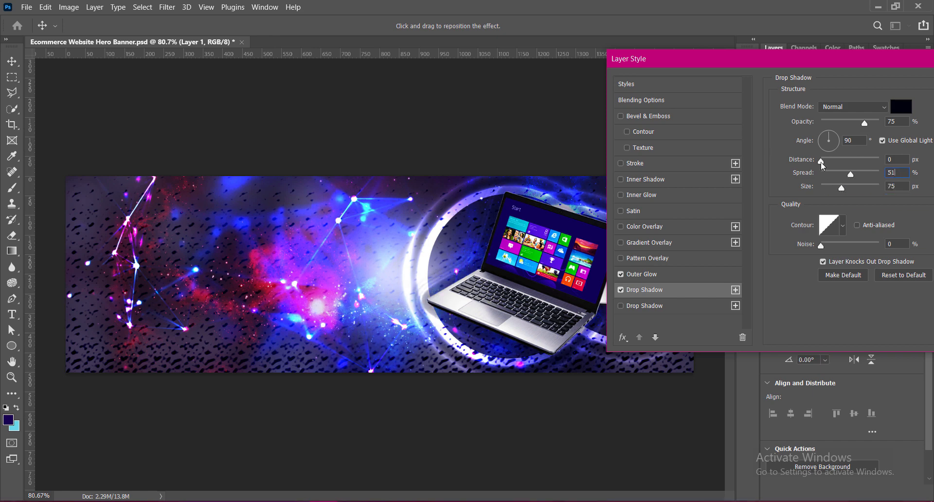
pyautogui.moveTo(821, 161); pyautogui.dragTo(828, 163)
pyautogui.click(894, 159)
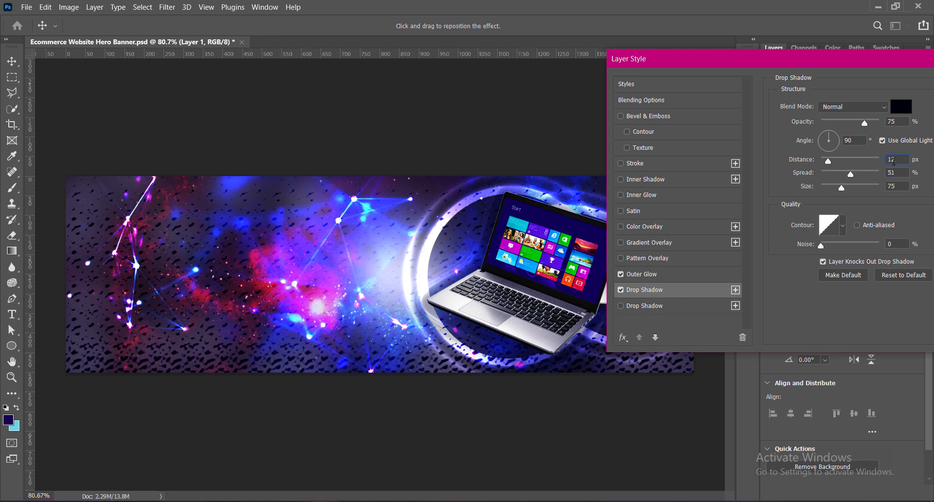
pyautogui.moveTo(769, 57); pyautogui.dragTo(604, 58)
pyautogui.click(874, 86)
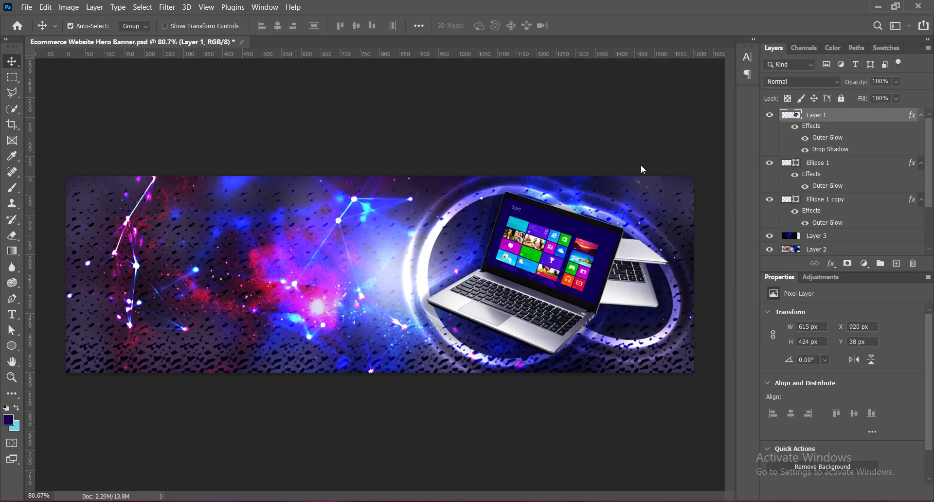
pyautogui.click(69, 7)
pyautogui.moveTo(149, 38)
pyautogui.click(227, 35)
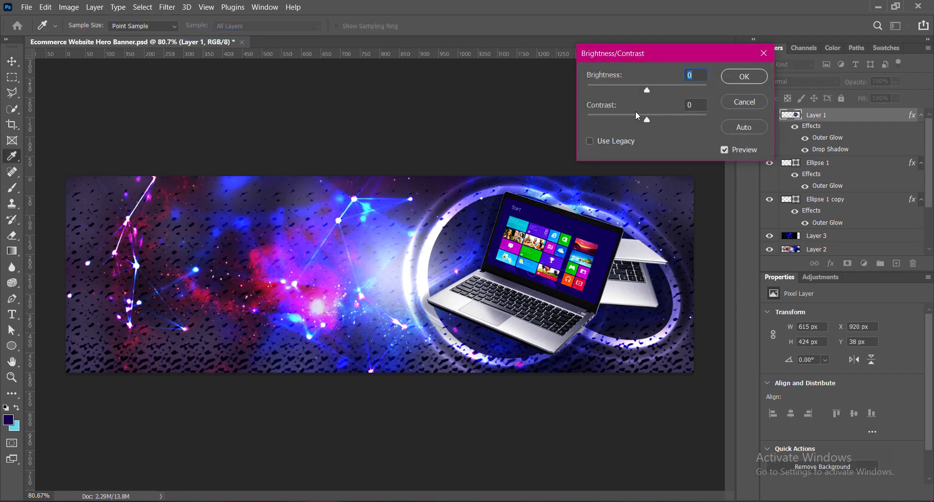
pyautogui.moveTo(647, 90); pyautogui.dragTo(656, 92)
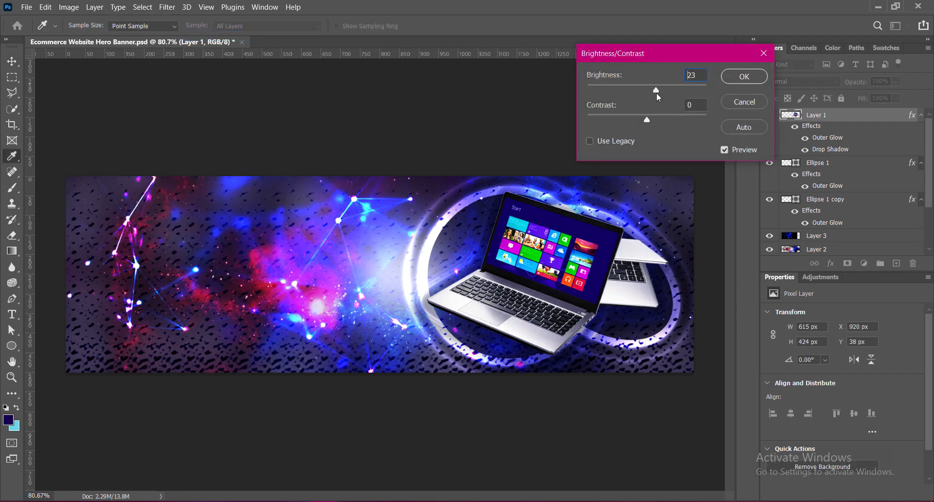
pyautogui.click(756, 101)
# Step: Brighten the laptop layer with Curves by raising the RGB midpoint at input 127 to output 165
pyautogui.click(68, 7)
pyautogui.moveTo(148, 35)
pyautogui.click(209, 57)
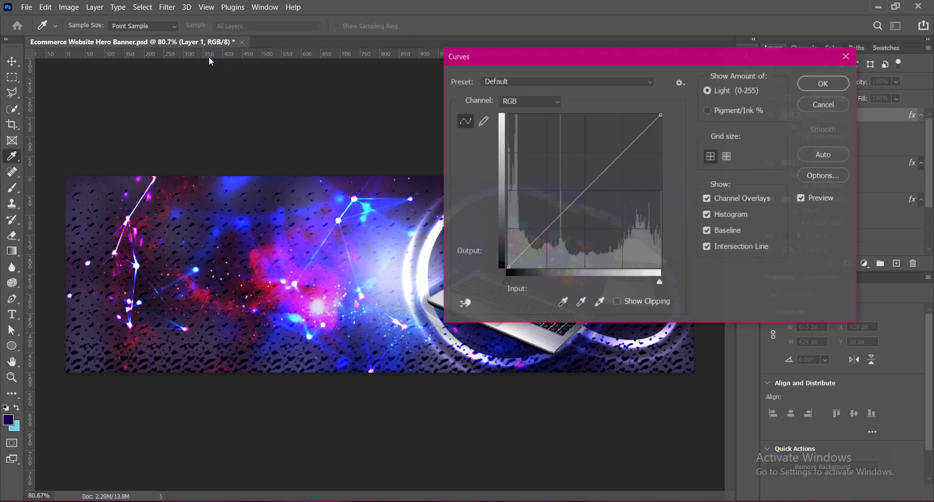
pyautogui.moveTo(621, 53); pyautogui.dragTo(162, 33)
pyautogui.moveTo(126, 169); pyautogui.dragTo(125, 149)
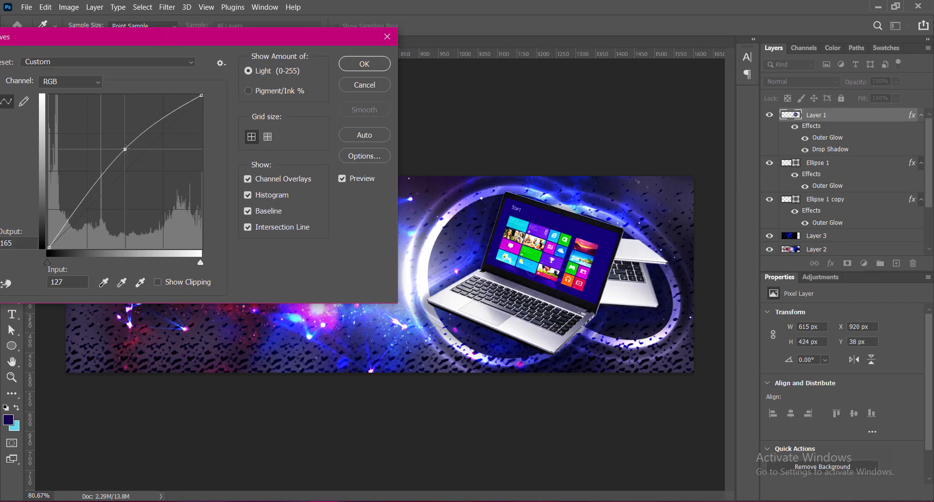
pyautogui.click(387, 62)
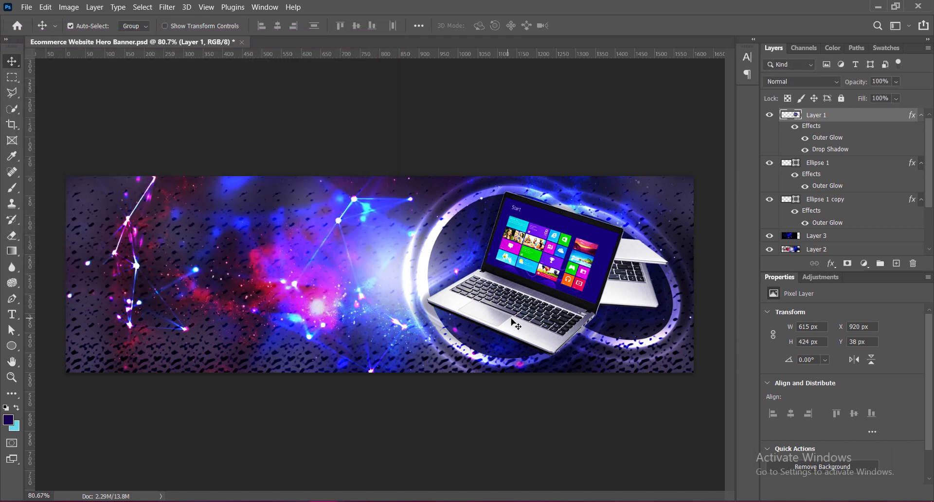
# Step: Enlarge the laptop to about 649 by 448 px and position it at X 922, Y 26 px over the rings
pyautogui.hotkey('ctrl', 't')
pyautogui.moveTo(547, 357); pyautogui.dragTo(545, 363)
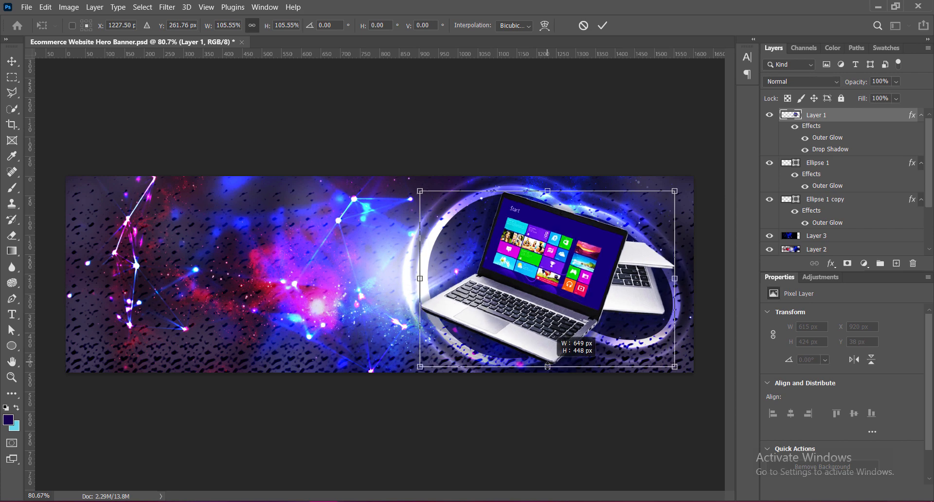
pyautogui.moveTo(555, 306); pyautogui.dragTo(562, 305)
pyautogui.press('Return')
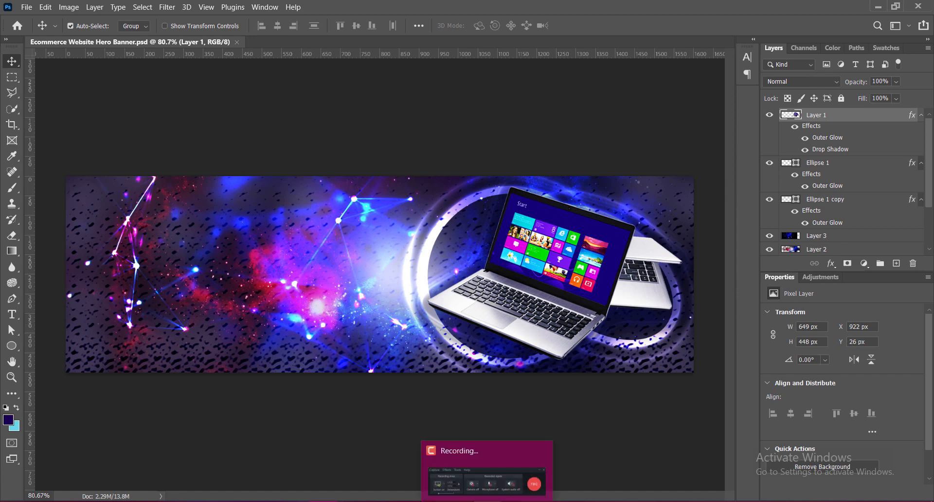
# Step: Duplicate the laptop, place the copy's layer below Layer 1 with its effects hidden, and move it behind the original laptop
pyautogui.moveTo(528, 330); pyautogui.dragTo(459, 341)
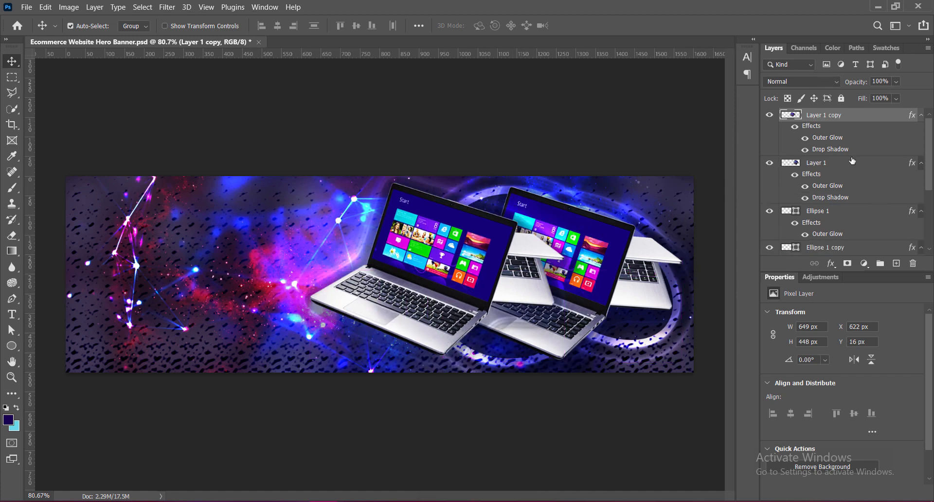
pyautogui.moveTo(794, 125); pyautogui.dragTo(827, 206)
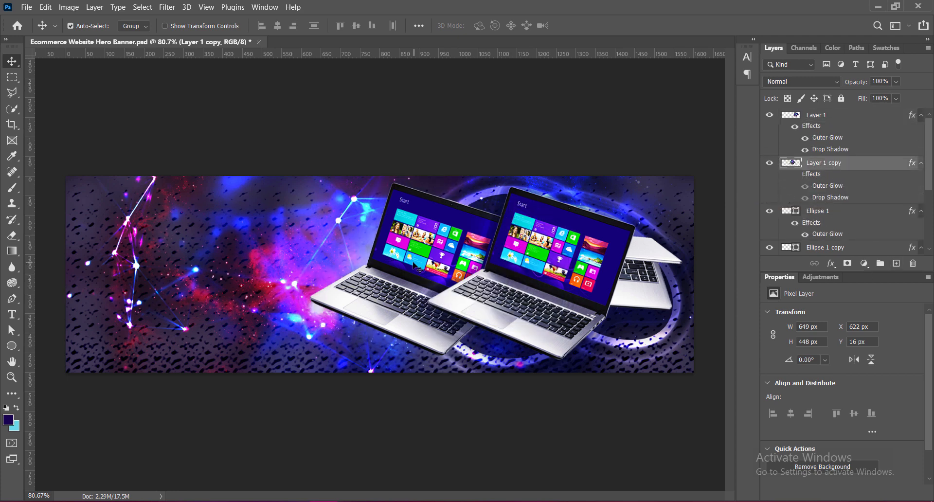
pyautogui.moveTo(413, 267); pyautogui.dragTo(522, 265)
# Step: Enlarge the copied laptop to about 804 by 556 px and position it at X 800, Y -23 px behind the original
pyautogui.hotkey('ctrl', 't')
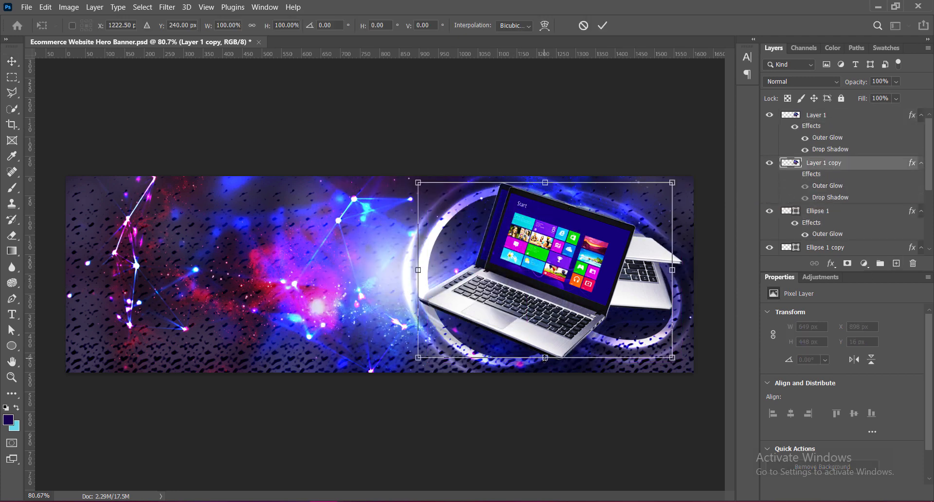
pyautogui.moveTo(546, 359); pyautogui.dragTo(545, 396)
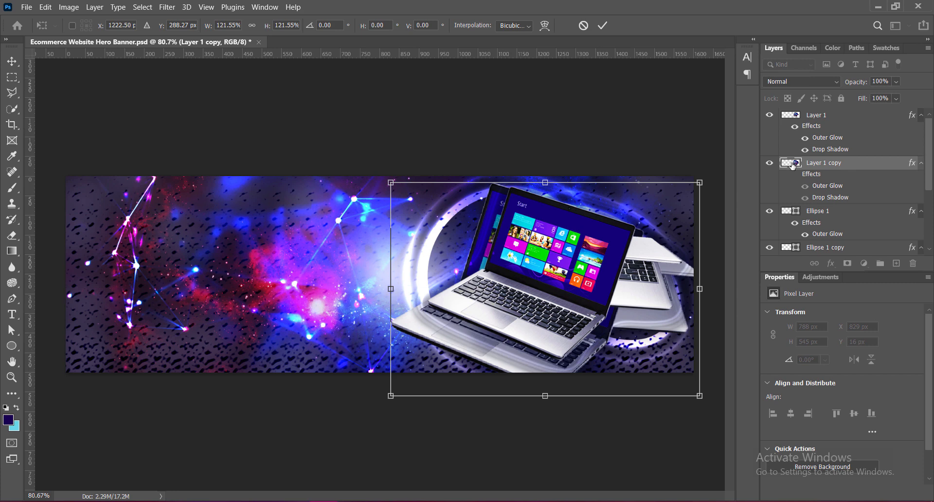
pyautogui.moveTo(545, 183); pyautogui.dragTo(545, 164)
pyautogui.moveTo(654, 319); pyautogui.dragTo(640, 315)
pyautogui.moveTo(698, 157); pyautogui.dragTo(675, 174)
pyautogui.moveTo(609, 358); pyautogui.dragTo(631, 351)
pyautogui.press('Return')
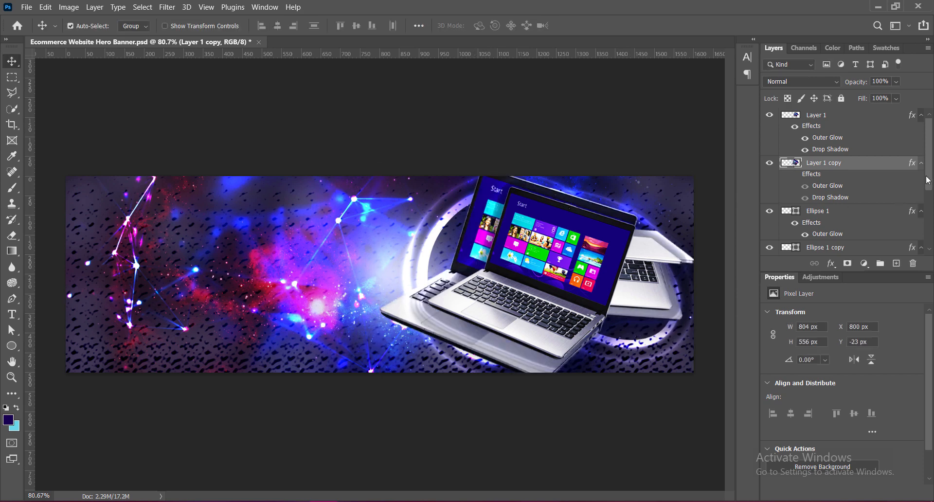
# Step: Move the copied laptop's layer below Ellipse 1 copy and set it to Luminosity blending at 33% opacity
pyautogui.scroll(-2, 928, 180)
pyautogui.moveTo(823, 115); pyautogui.dragTo(793, 217)
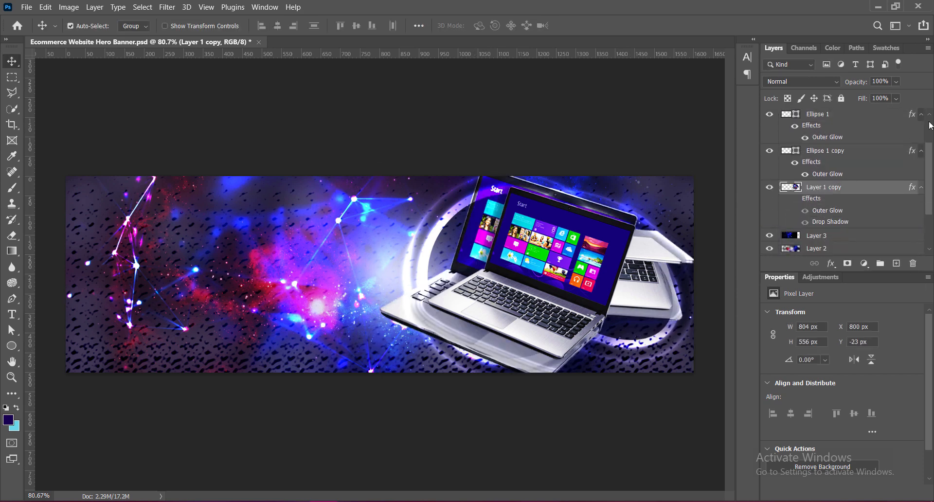
pyautogui.click(828, 78)
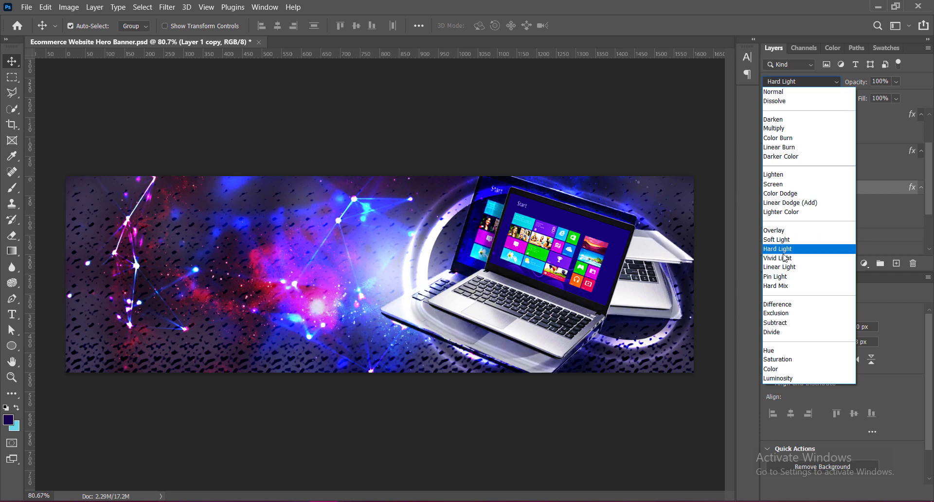
pyautogui.click(781, 378)
pyautogui.click(896, 81)
pyautogui.moveTo(912, 95); pyautogui.dragTo(871, 103)
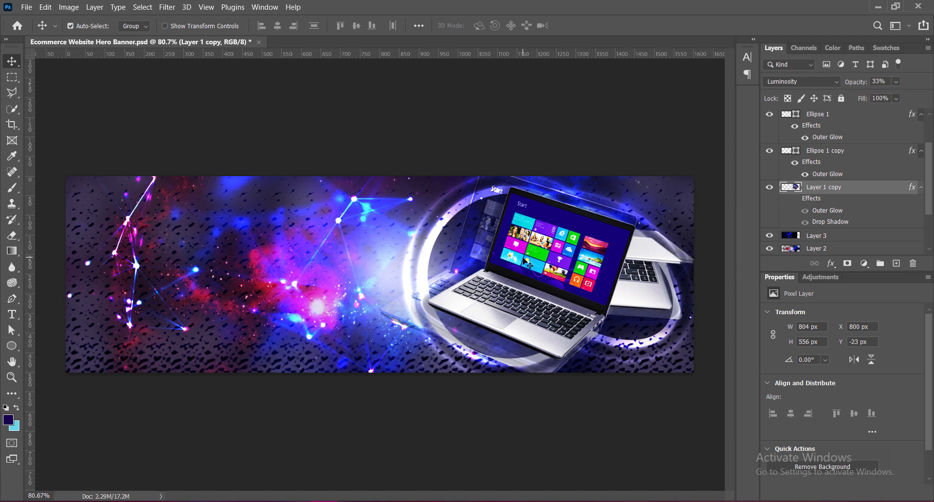
# Step: Scale the faded laptop copy to about 833 by 576 px, position it at X 800, Y -38 px, and save the document
pyautogui.hotkey('ctrl', 't')
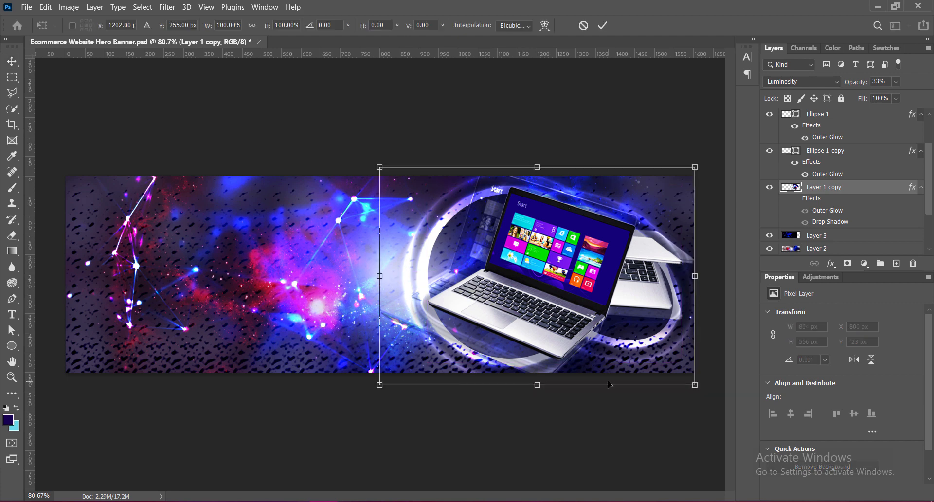
pyautogui.moveTo(695, 385); pyautogui.dragTo(707, 393)
pyautogui.moveTo(568, 303); pyautogui.dragTo(569, 301)
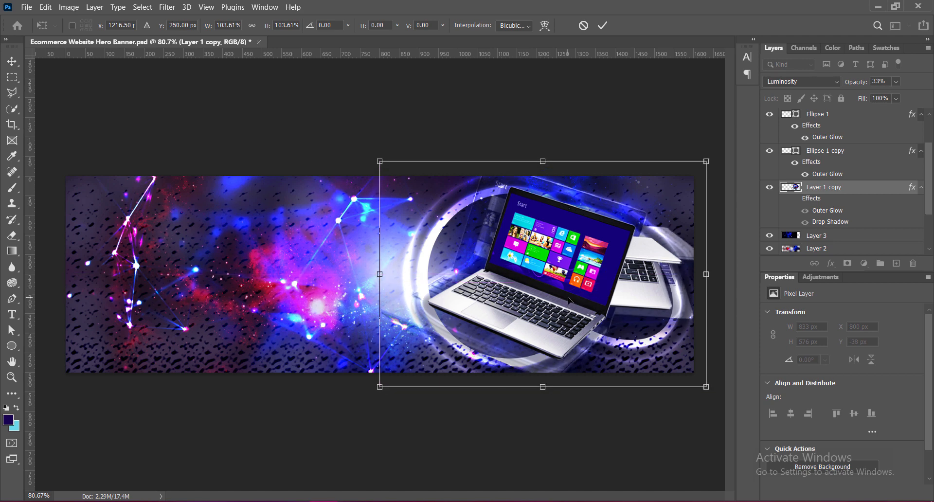
pyautogui.press('Return')
pyautogui.hotkey('ctrl', 's')
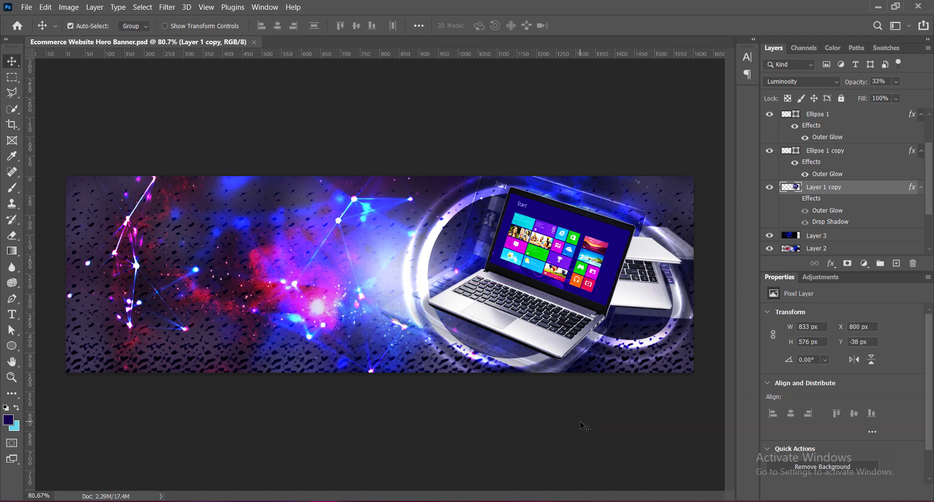
pyautogui.click(818, 235)
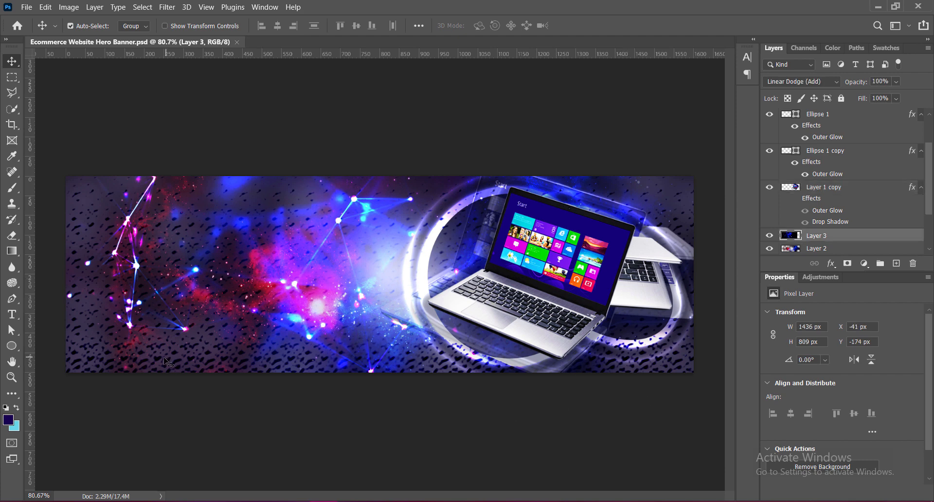
pyautogui.rightClick(785, 236)
pyautogui.click(808, 242)
pyautogui.press('Return')
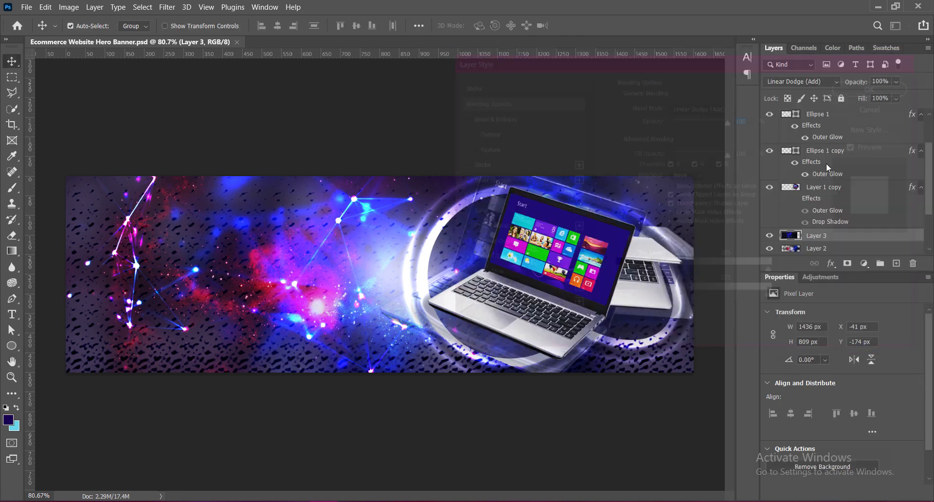
# Step: Set the Bevel & Emboss texture on Rectangle 1 to 6% scale and +99% depth
pyautogui.scroll(-2, 789, 204)
pyautogui.doubleClick(790, 208)
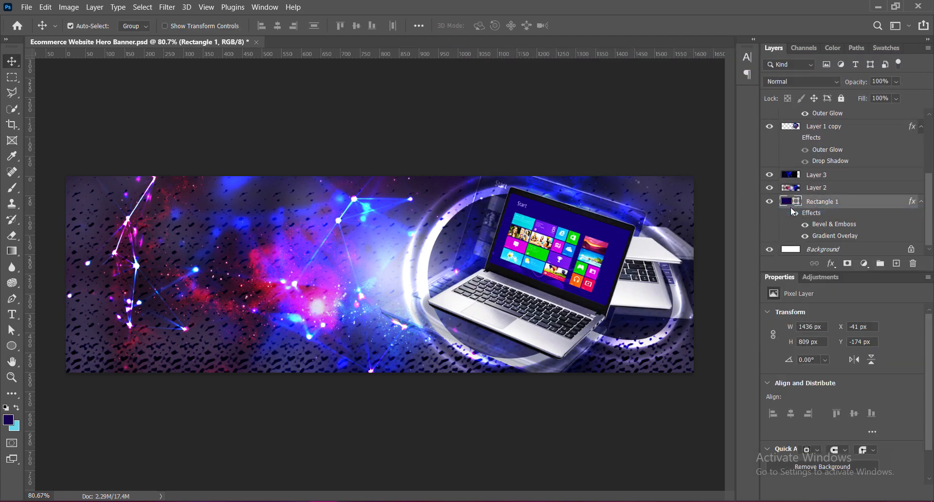
pyautogui.click(488, 151)
pyautogui.click(719, 145)
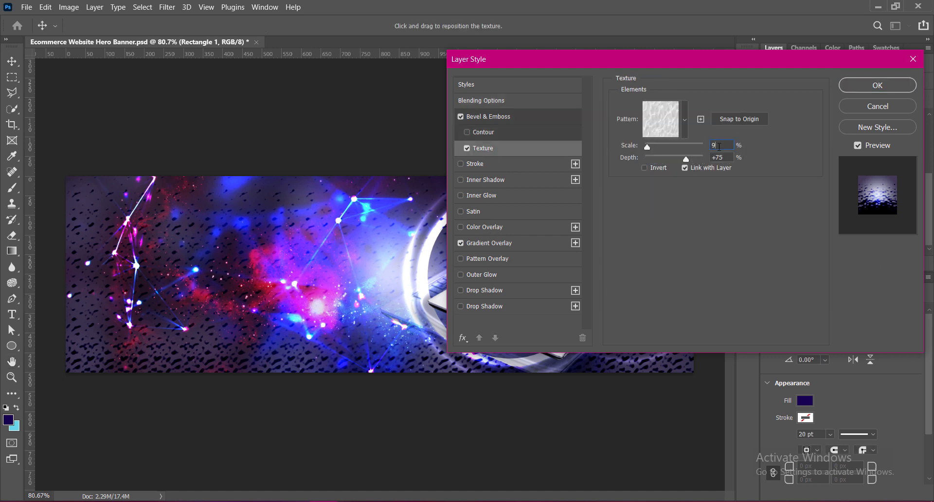
pyautogui.write('6')
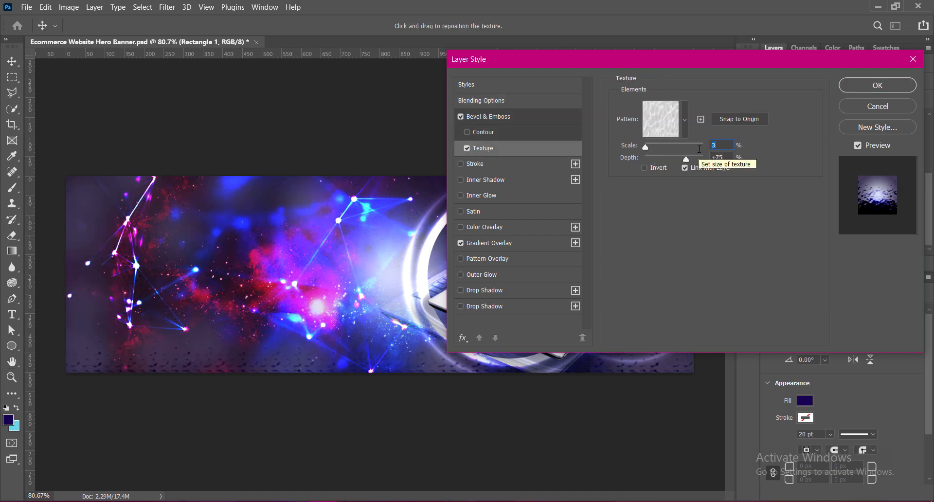
pyautogui.moveTo(694, 161)
pyautogui.mouseDown()
pyautogui.moveTo(706, 162)
pyautogui.moveTo(690, 164)
pyautogui.mouseUp()
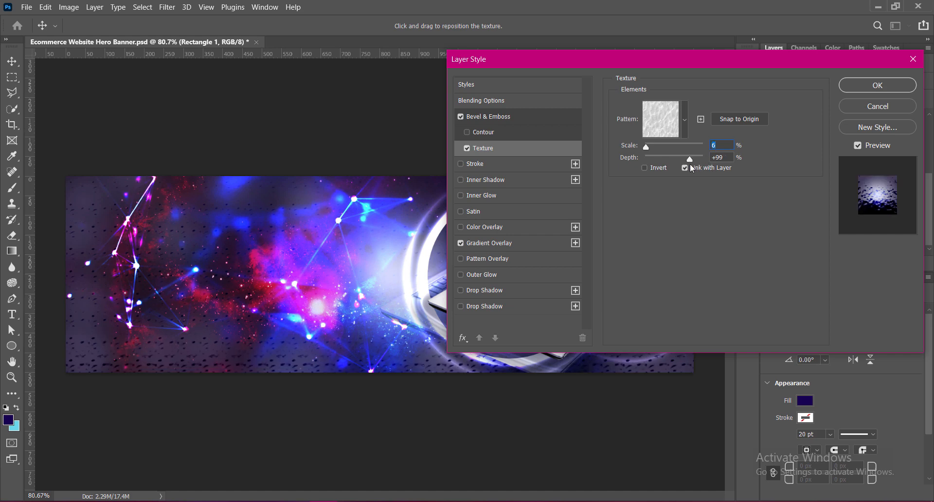
pyautogui.click(725, 157)
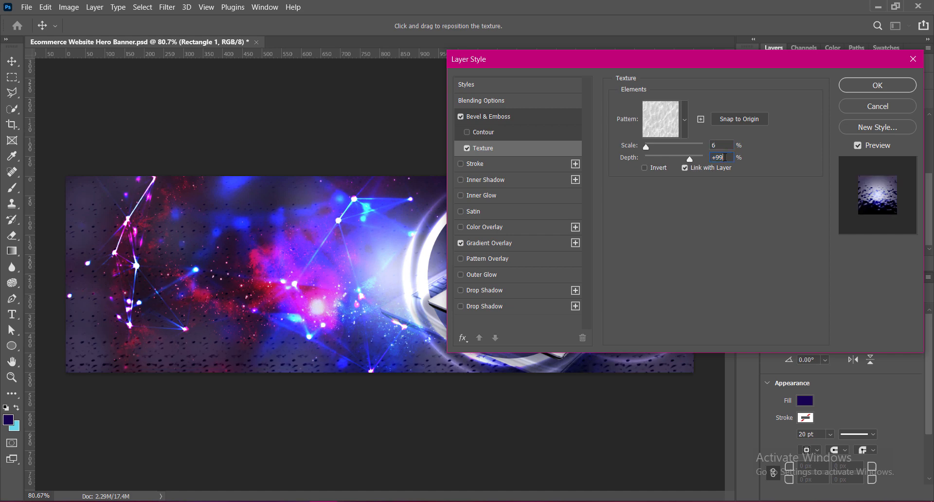
# Step: Lower the Bevel & Emboss shadow opacity of Rectangle 1 to 6%, apply the layer style, and save the document
pyautogui.click(496, 121)
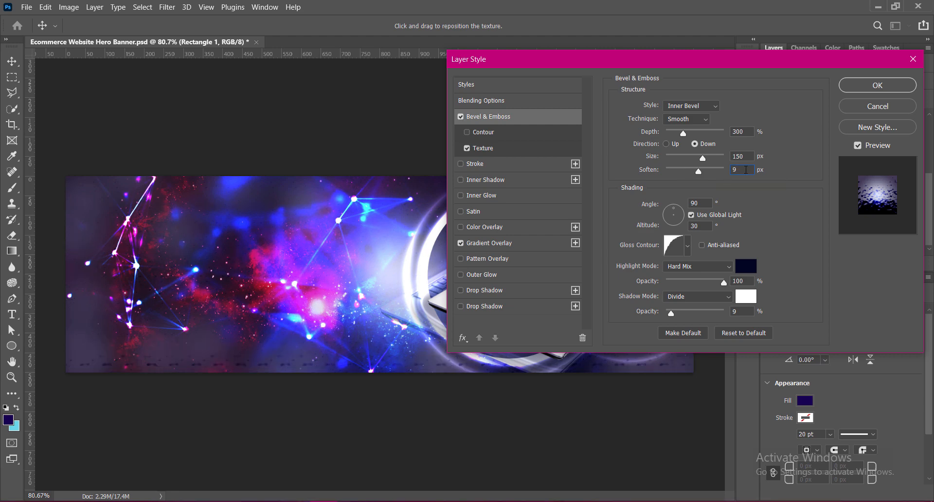
pyautogui.moveTo(670, 313); pyautogui.dragTo(654, 319)
pyautogui.write('6')
pyautogui.click(875, 85)
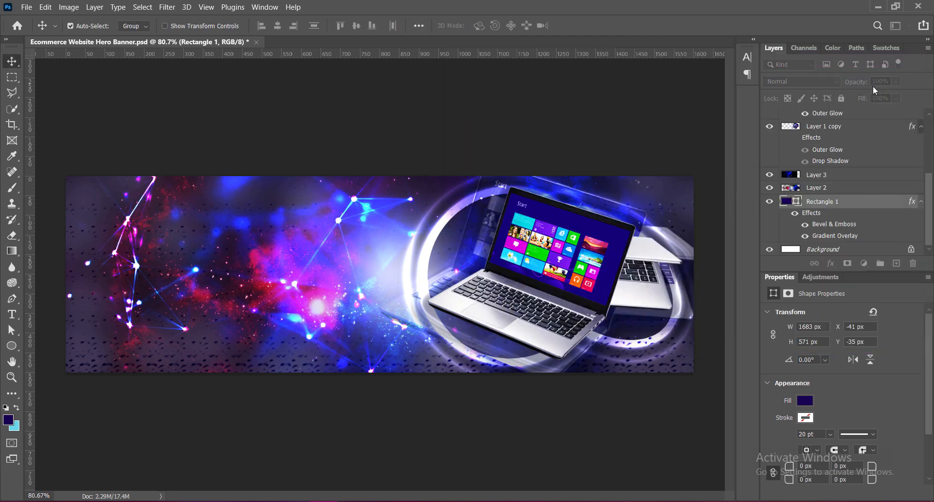
pyautogui.hotkey('ctrl', 's')
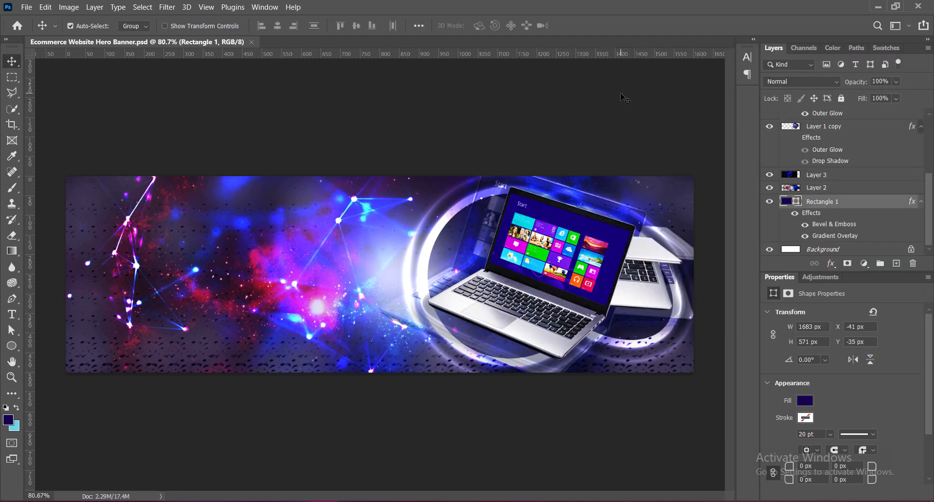
# Step: Add a text layer above Layer 1 reading NEW ARRIVAL, SMART LAPTOPS and FOR YOUR SMART WORK on three lines
pyautogui.click(923, 205)
pyautogui.click(824, 119)
pyautogui.hotkey('ctrl', 'shift', 'alt', 'n')
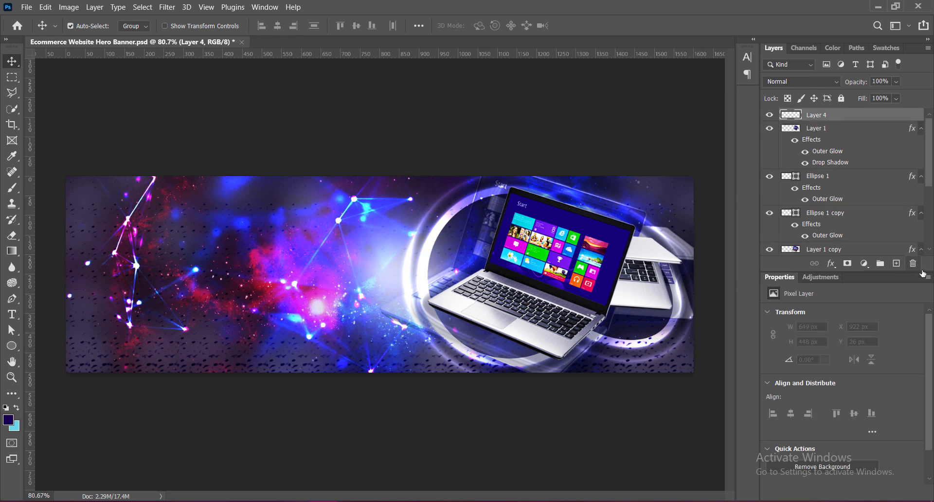
pyautogui.click(17, 319)
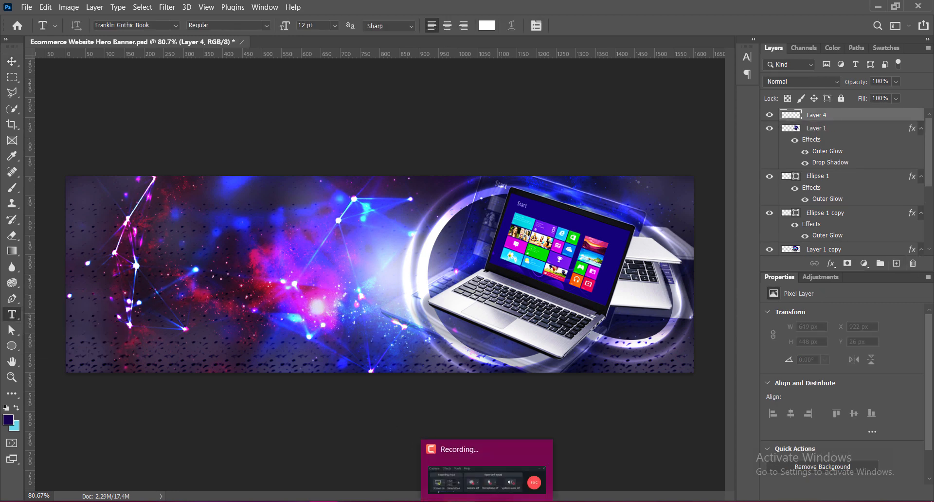
pyautogui.click(136, 233)
pyautogui.write('NEW AR')
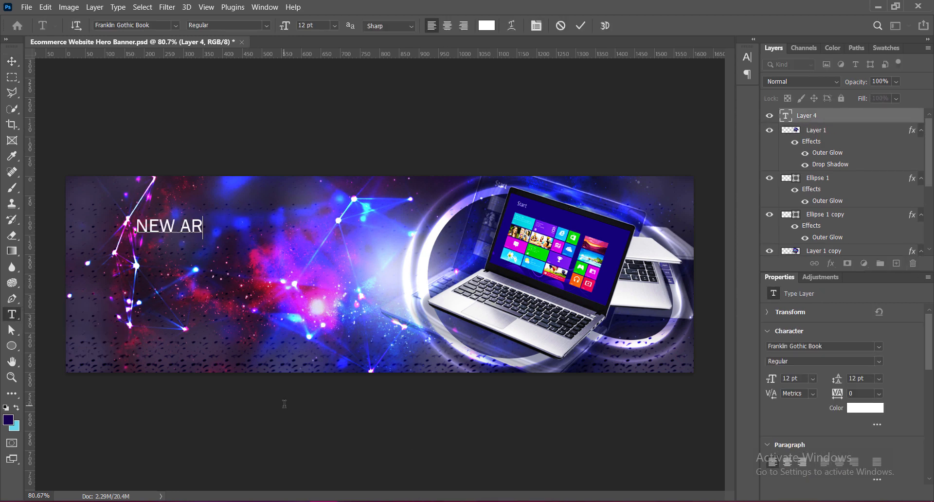
pyautogui.write('RIVAL')
pyautogui.press('Return')
pyautogui.write('SMART LAPTOPS ')
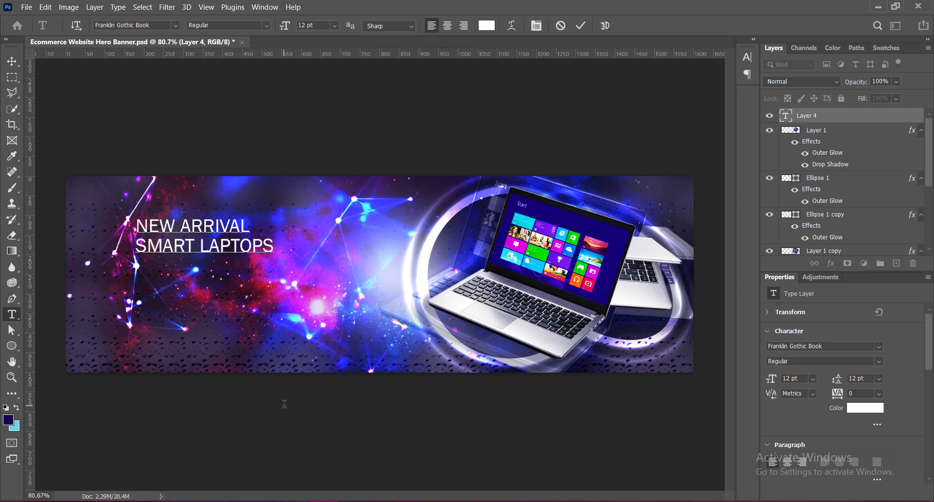
pyautogui.write('FOR YOUR SMART WORK')
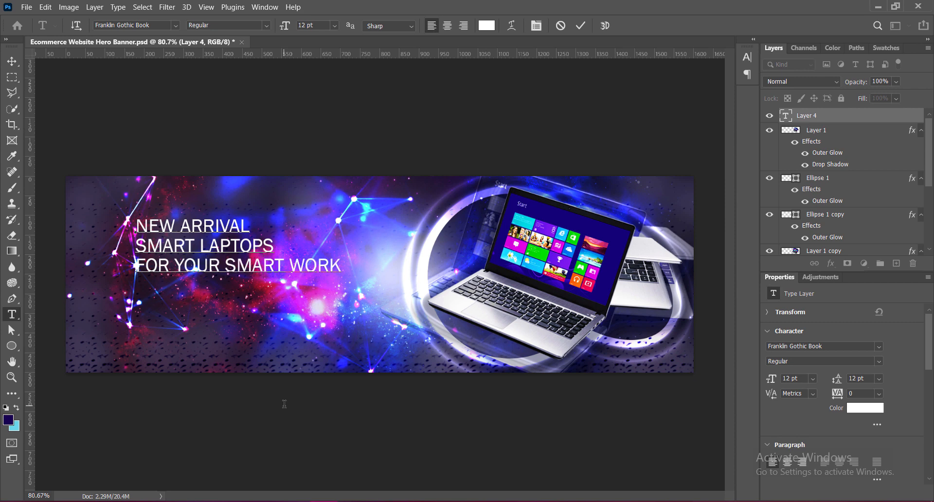
# Step: Set SMART LAPTOPS to Franklin Gothic Demi Cond at 24 pt and FOR YOUR SMART WORK to Franklin Gothic Medium Cond
pyautogui.moveTo(136, 246); pyautogui.dragTo(274, 245)
pyautogui.click(175, 25)
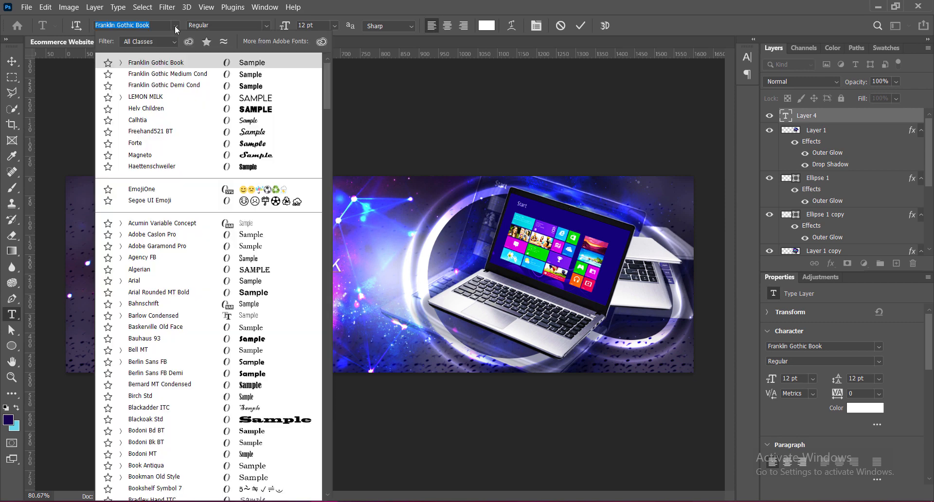
pyautogui.click(146, 40)
pyautogui.click(334, 26)
pyautogui.click(317, 139)
pyautogui.moveTo(136, 265); pyautogui.dragTo(342, 265)
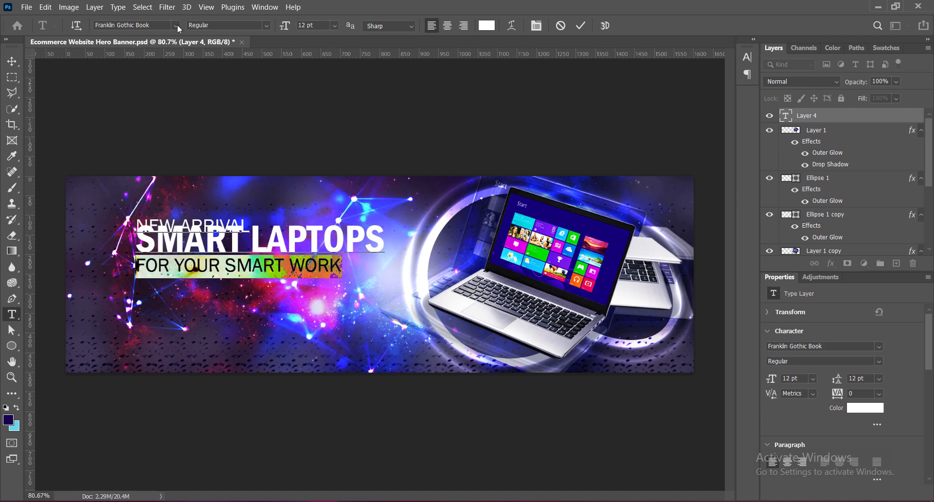
pyautogui.click(175, 25)
pyautogui.click(165, 100)
# Step: Increase the line spacing of the lower two text lines, giving FOR YOUR SMART WORK a leading of 16 pt
pyautogui.moveTo(137, 243); pyautogui.dragTo(335, 267)
pyautogui.click(748, 57)
pyautogui.click(728, 82)
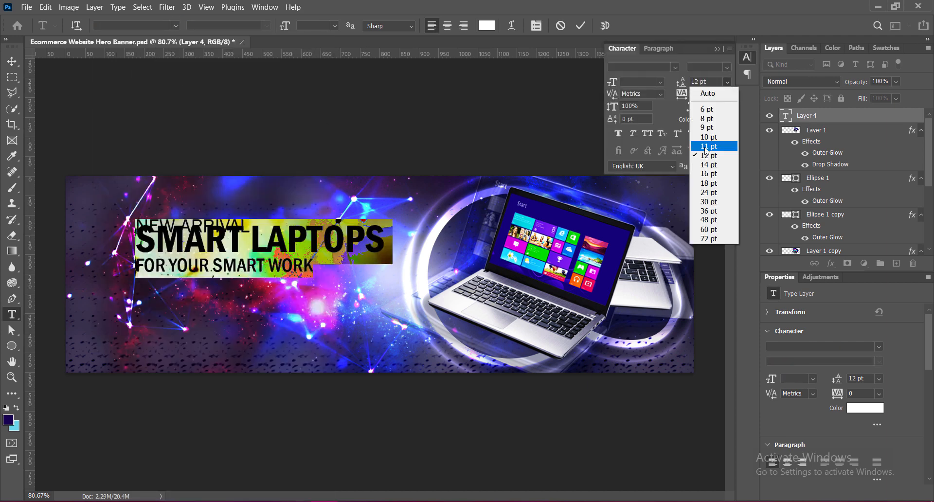
pyautogui.click(707, 188)
pyautogui.click(183, 262)
pyautogui.moveTo(137, 306); pyautogui.dragTo(343, 307)
pyautogui.click(727, 81)
pyautogui.click(707, 181)
pyautogui.hotkey('alt', 'Up')
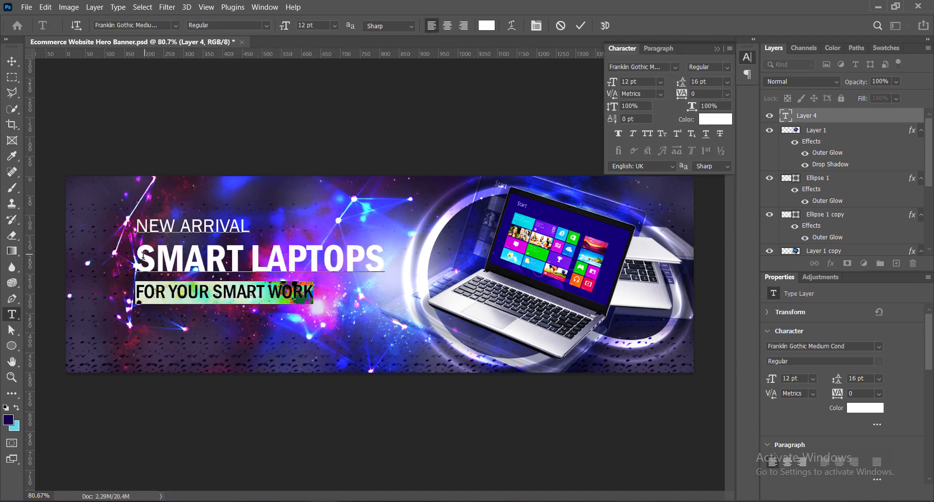
# Step: Set the leading of SMART LAPTOPS to 21 pt and move the text block closer to the banner's left edge
pyautogui.moveTo(140, 257); pyautogui.dragTo(385, 258)
pyautogui.click(728, 81)
pyautogui.click(706, 182)
pyautogui.moveTo(137, 251); pyautogui.dragTo(385, 252)
pyautogui.moveTo(709, 82); pyautogui.dragTo(673, 87)
pyautogui.write('21')
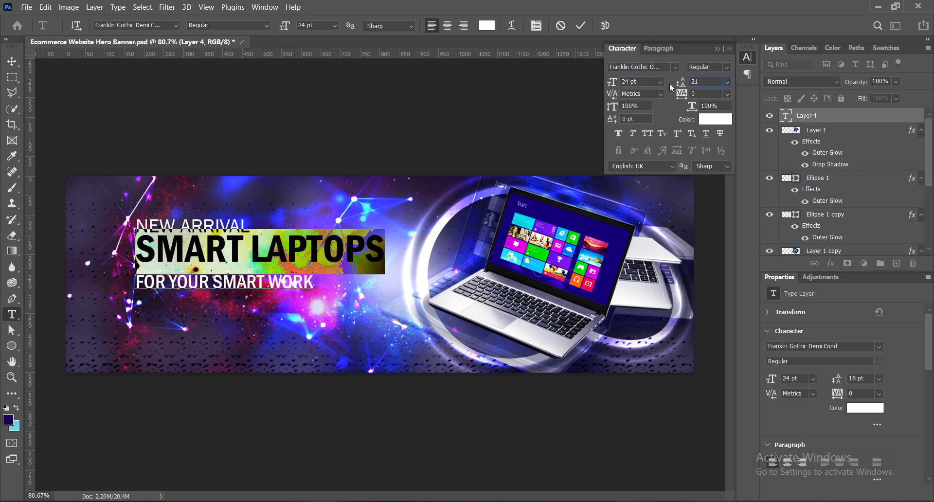
pyautogui.press('Return')
pyautogui.click(581, 25)
pyautogui.press('v')
pyautogui.moveTo(355, 258); pyautogui.dragTo(306, 258)
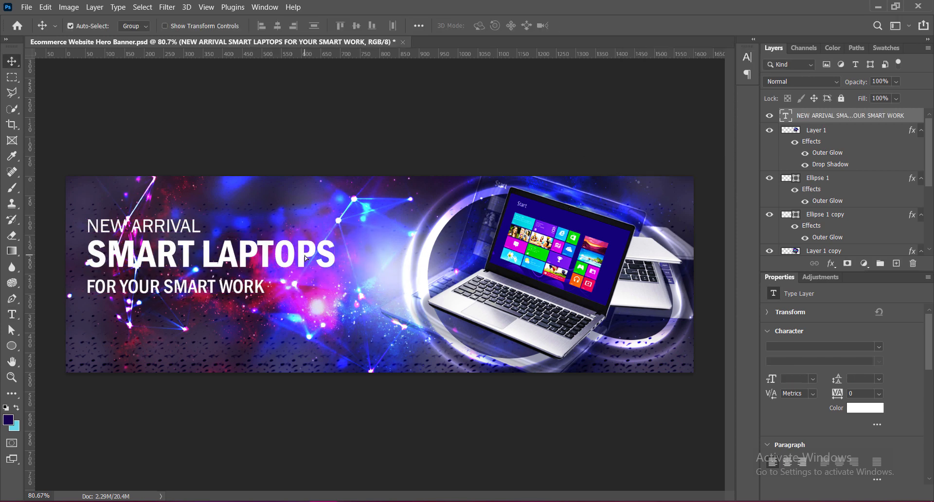
# Step: Try coloring the whole FOR YOUR SMART WORK line pale yellow, #fff8a9
pyautogui.tripleClick(248, 291)
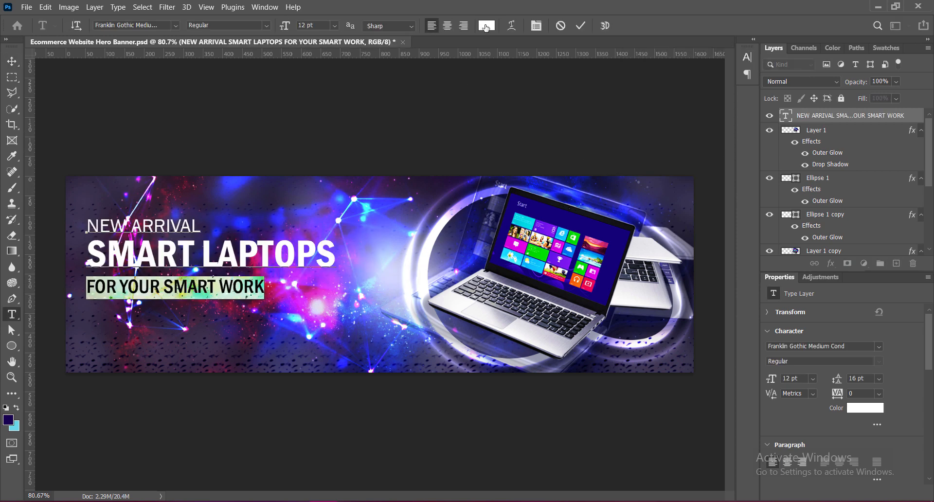
pyautogui.click(487, 25)
pyautogui.write('fcf3a3')
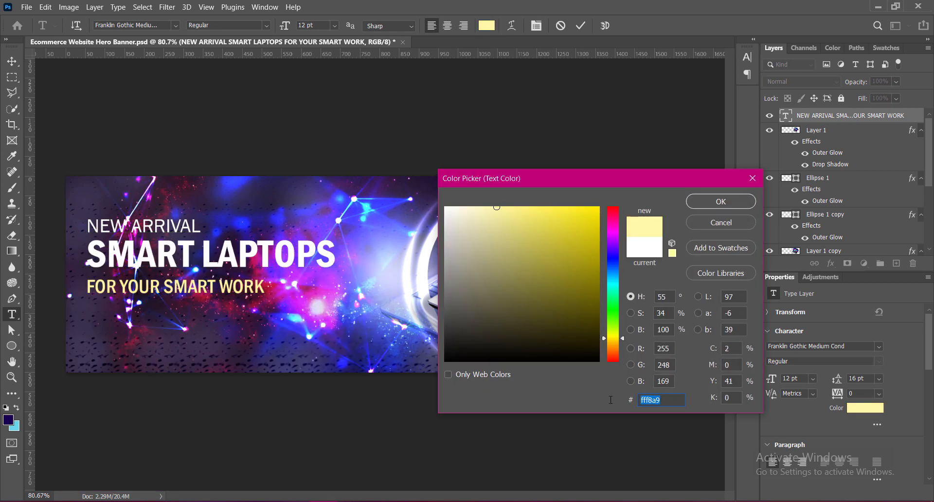
pyautogui.press('Return')
# Step: Color SMART in the large heading and SMART WORK in the last line pale yellow, #fff8a9
pyautogui.moveTo(87, 253); pyautogui.dragTo(195, 253)
pyautogui.click(486, 26)
pyautogui.click(719, 203)
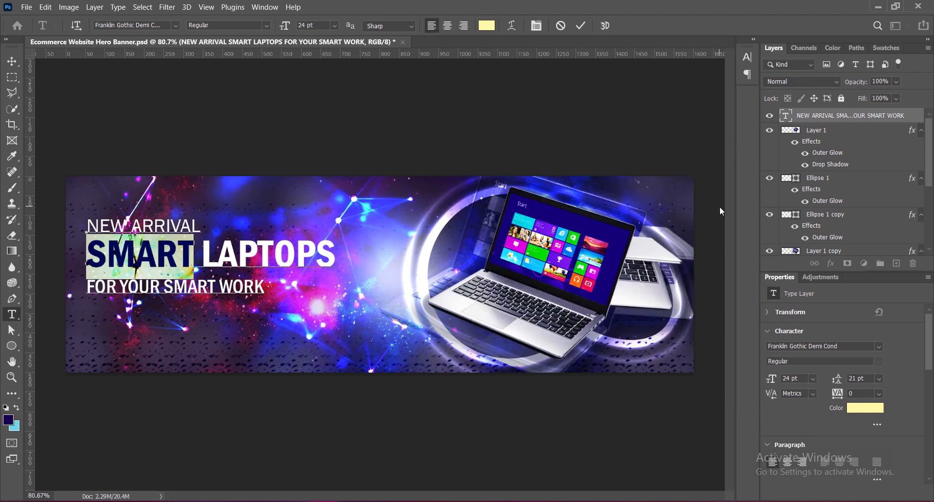
pyautogui.click(187, 288)
pyautogui.moveTo(164, 288); pyautogui.dragTo(283, 266)
pyautogui.click(487, 26)
pyautogui.write('fcf3a3')
pyautogui.click(705, 201)
pyautogui.click(583, 26)
# Step: Shift the text block about 11 px left and 9 px up
pyautogui.press('v')
pyautogui.hotkey('ctrl', 't')
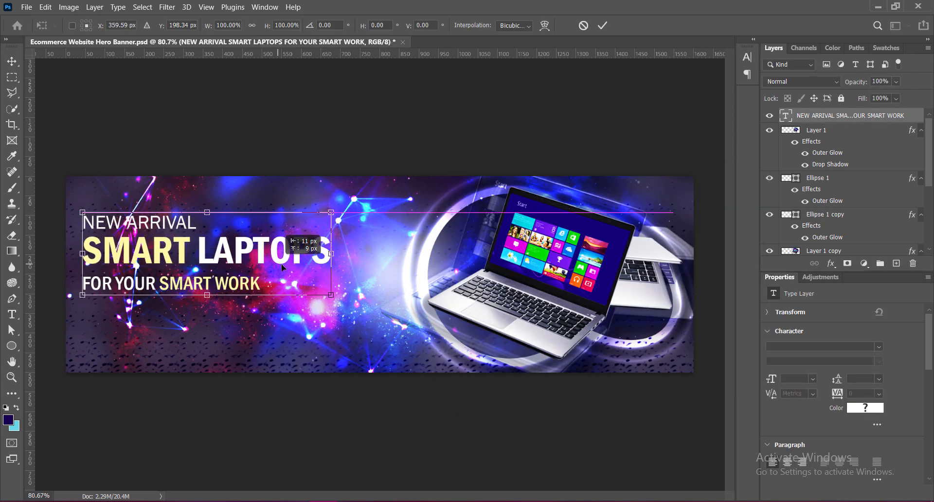
pyautogui.press('Return')
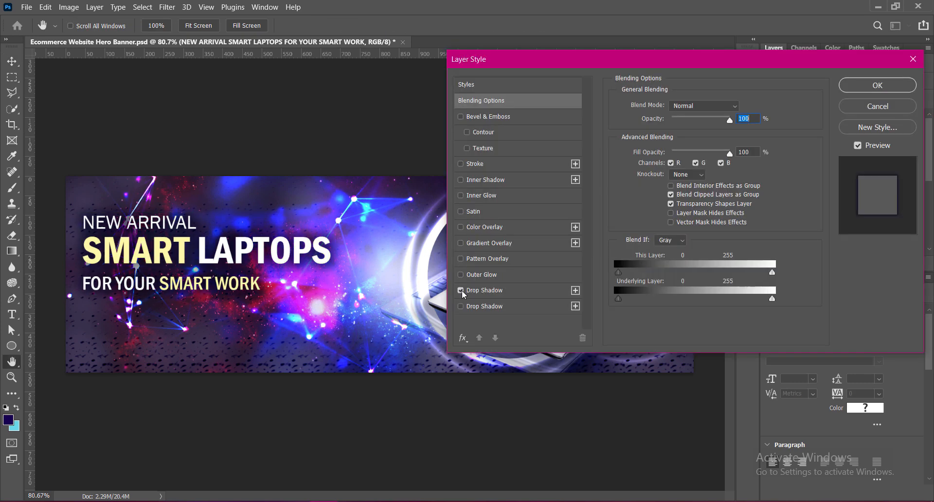
# Step: Apply two drop shadows to the text layer, one with 21% spread and 60 px size, and save the document
pyautogui.doubleClick(800, 119)
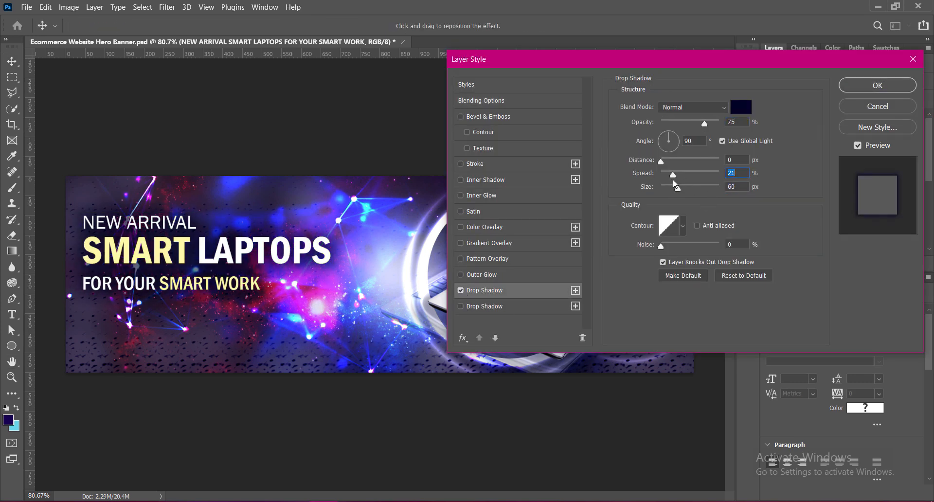
pyautogui.click(461, 306)
pyautogui.moveTo(662, 161)
pyautogui.mouseDown()
pyautogui.moveTo(667, 188)
pyautogui.moveTo(664, 161)
pyautogui.mouseUp()
pyautogui.click(877, 86)
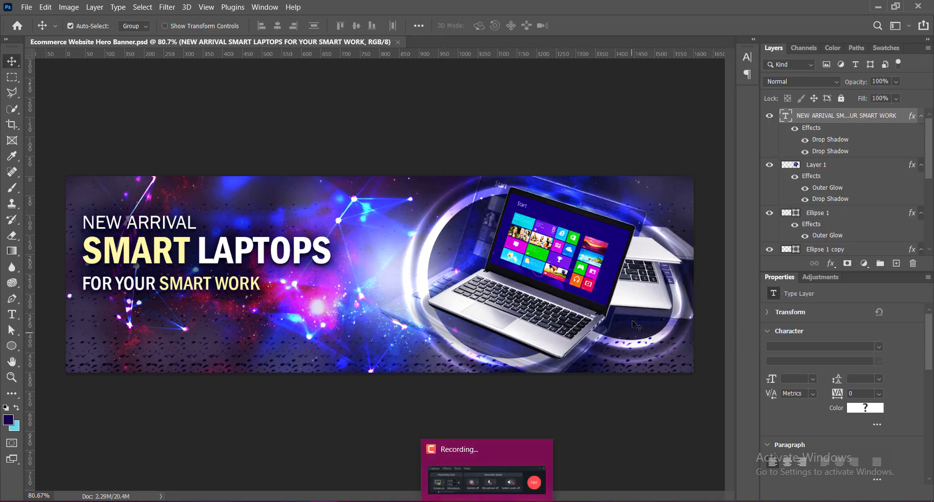
# Step: Draw a thin horizontal rectangle of 344 by 4 px on a new layer above the text layer
pyautogui.click(897, 263)
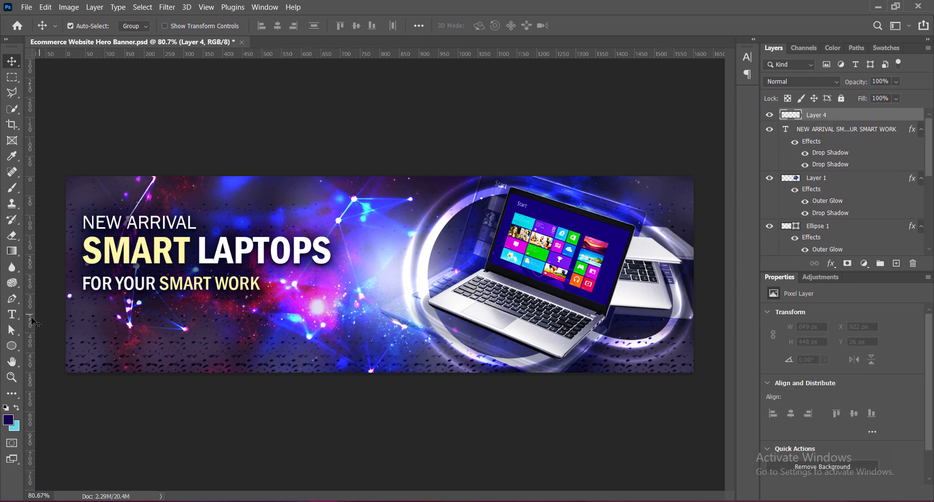
pyautogui.rightClick(12, 345)
pyautogui.click(49, 343)
pyautogui.moveTo(273, 210); pyautogui.dragTo(408, 211)
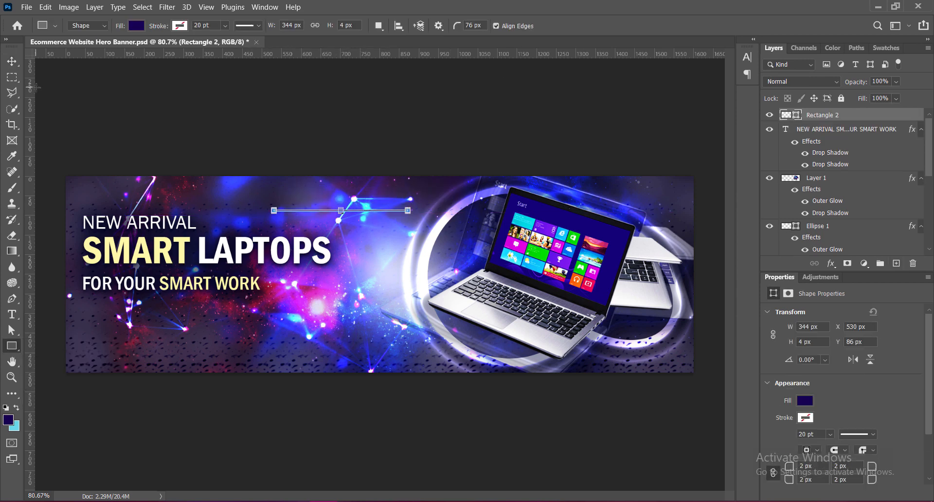
# Step: Fill the thin rectangle with white and place it beside NEW ARRIVAL at X 328, Y 130 px
pyautogui.press('v')
pyautogui.doubleClick(789, 117)
pyautogui.click(449, 203)
pyautogui.click(722, 202)
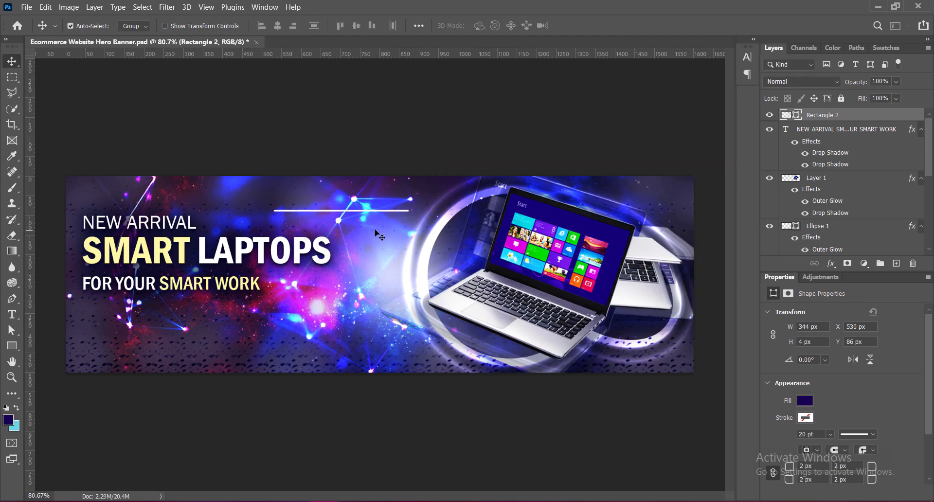
pyautogui.moveTo(350, 213); pyautogui.dragTo(273, 229)
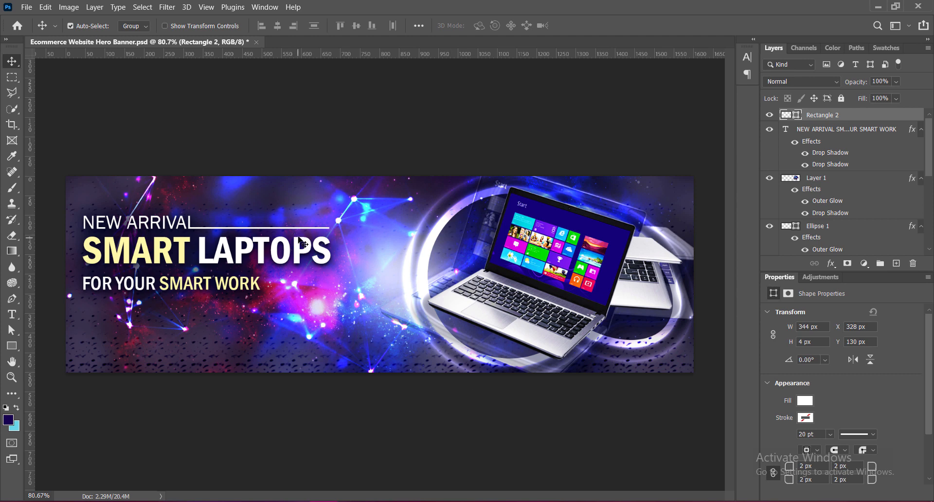
# Step: Apply a single drop shadow with 3 px distance and 9 px size to the white line beside NEW ARRIVAL
pyautogui.rightClick(784, 118)
pyautogui.click(798, 123)
pyautogui.click(460, 291)
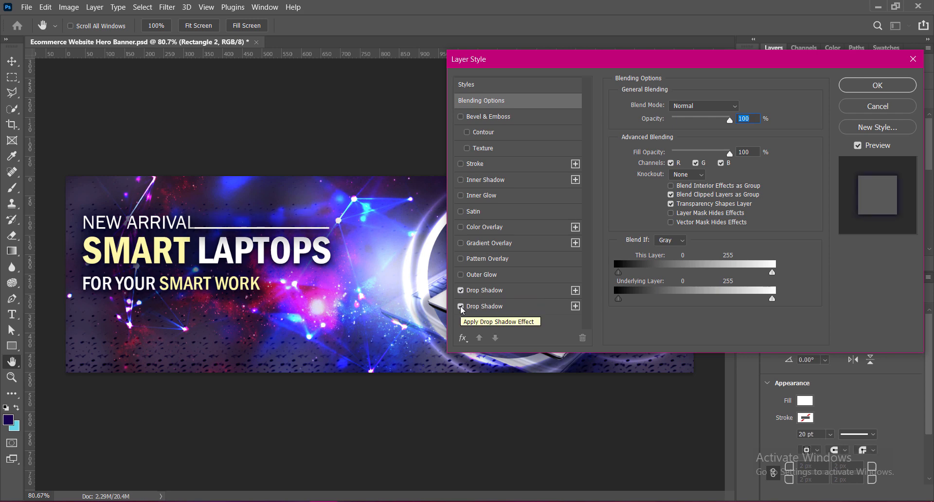
pyautogui.click(461, 290)
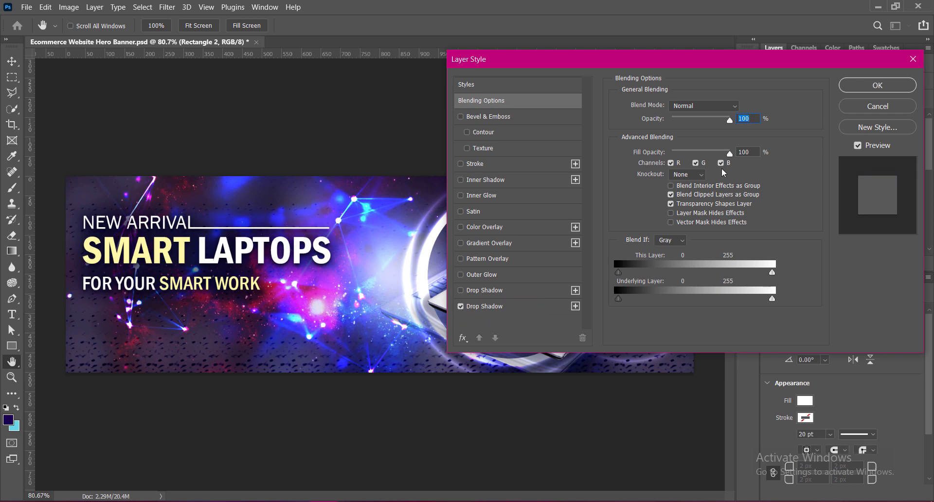
pyautogui.click(484, 307)
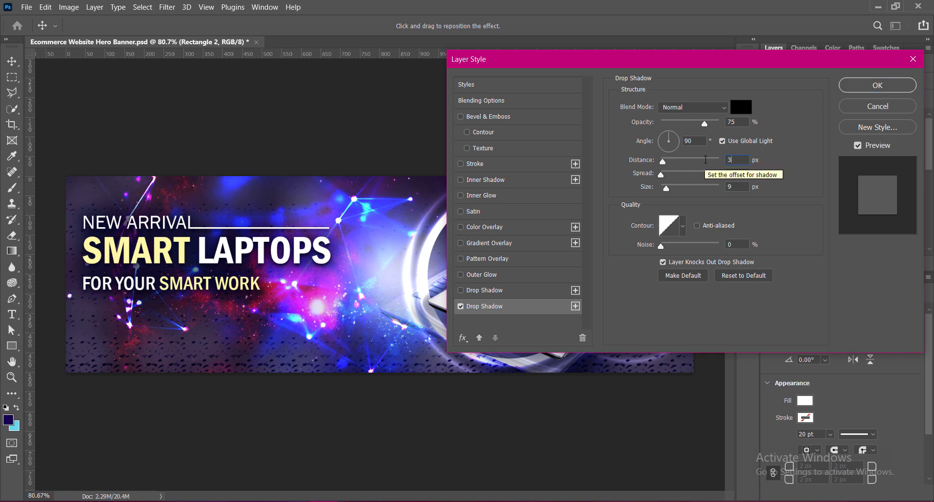
pyautogui.click(877, 86)
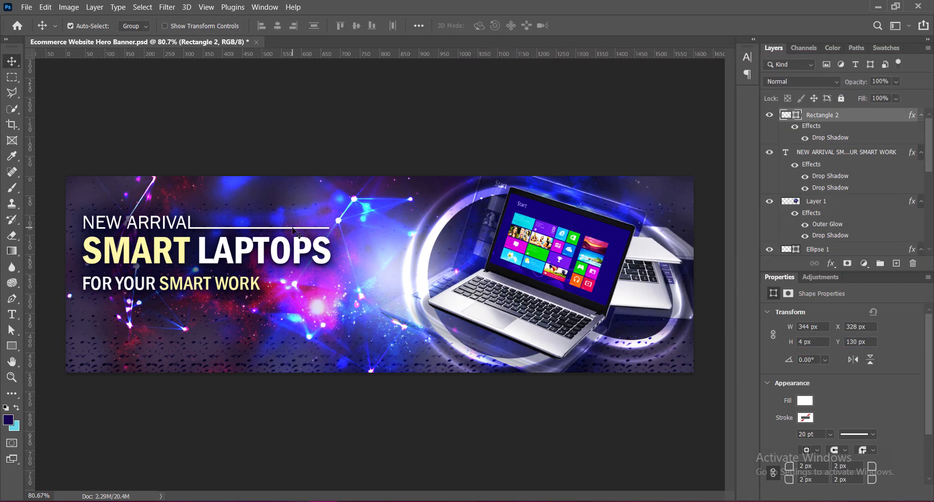
# Step: Duplicate the white line below FOR YOUR SMART WORK at X 44, Y 312 px, and save the document
pyautogui.moveTo(297, 234); pyautogui.dragTo(176, 302)
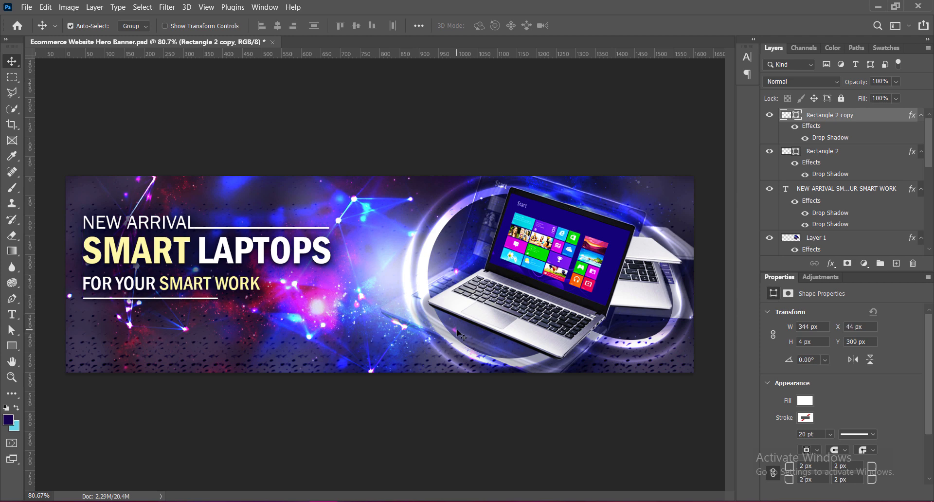
pyautogui.press('Down')
pyautogui.press('Down')
pyautogui.press('Down')
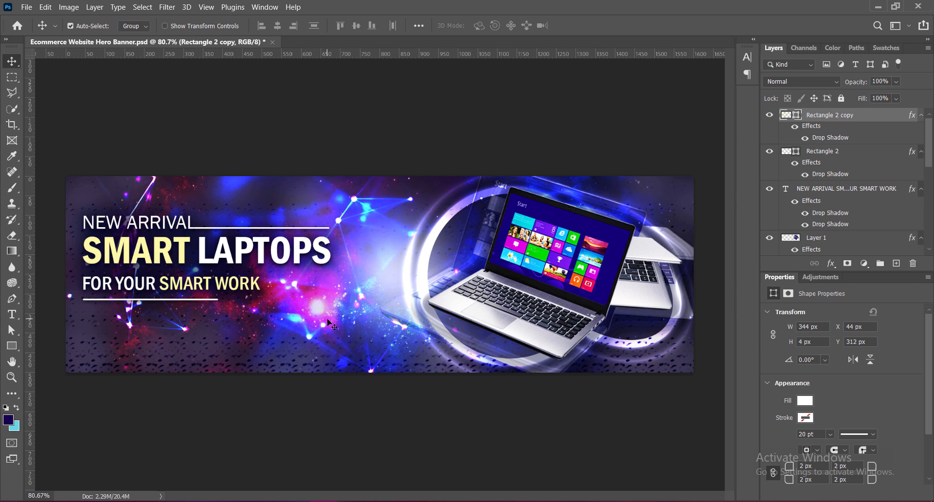
pyautogui.hotkey('ctrl', 's')
# Step: Add a lorem ipsum paragraph text box on a new layer below the lower line, in white Franklin Gothic Book
pyautogui.hotkey('ctrl', 'shift', 'alt', 'n')
pyautogui.press('t')
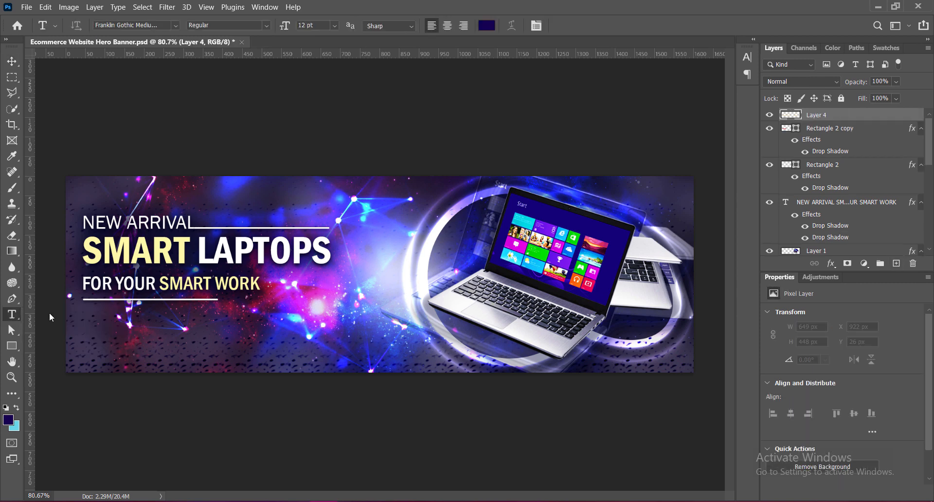
pyautogui.moveTo(84, 314); pyautogui.dragTo(325, 351)
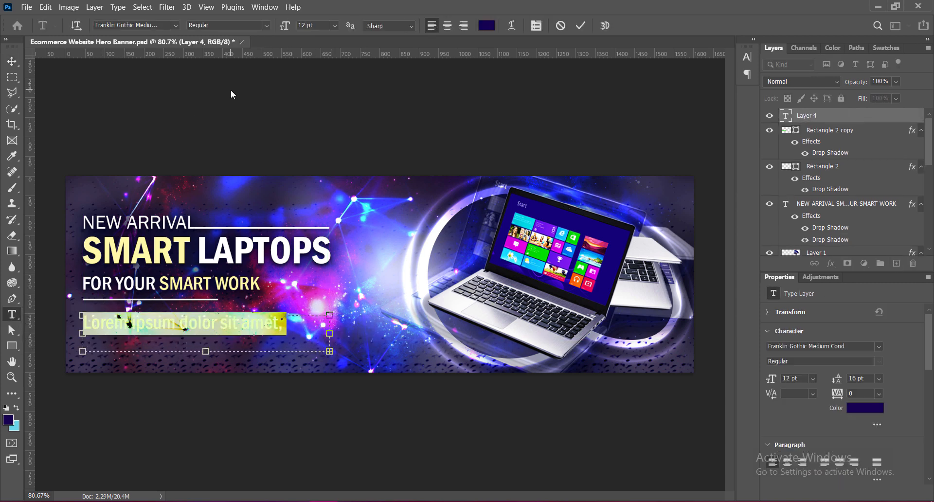
pyautogui.click(176, 25)
pyautogui.click(173, 89)
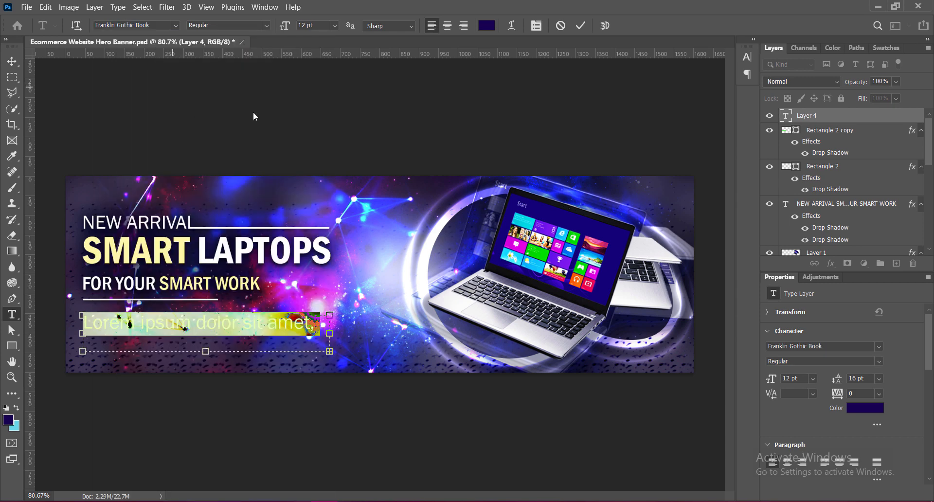
pyautogui.click(481, 26)
pyautogui.click(450, 204)
pyautogui.click(737, 201)
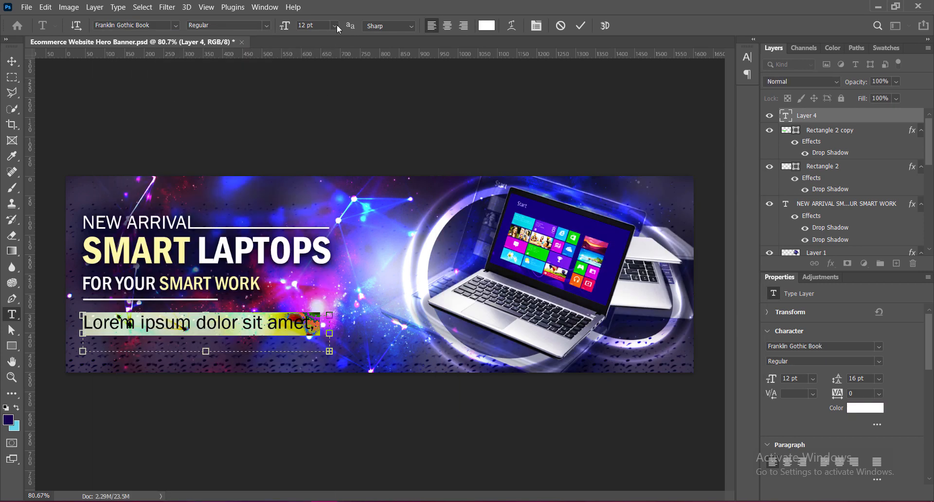
# Step: Set the placeholder paragraph to 4 pt size with 6 pt leading and commit the text
pyautogui.click(337, 25)
pyautogui.click(322, 50)
pyautogui.click(748, 57)
pyautogui.click(727, 82)
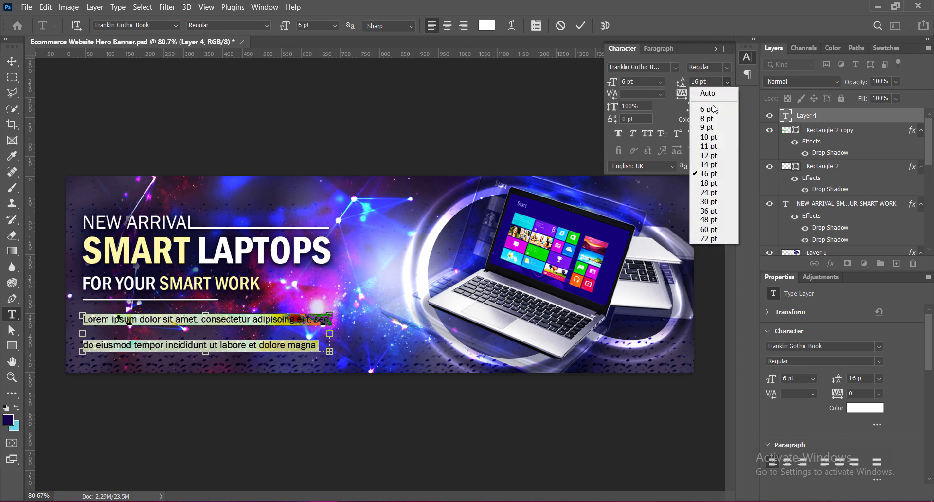
pyautogui.click(708, 109)
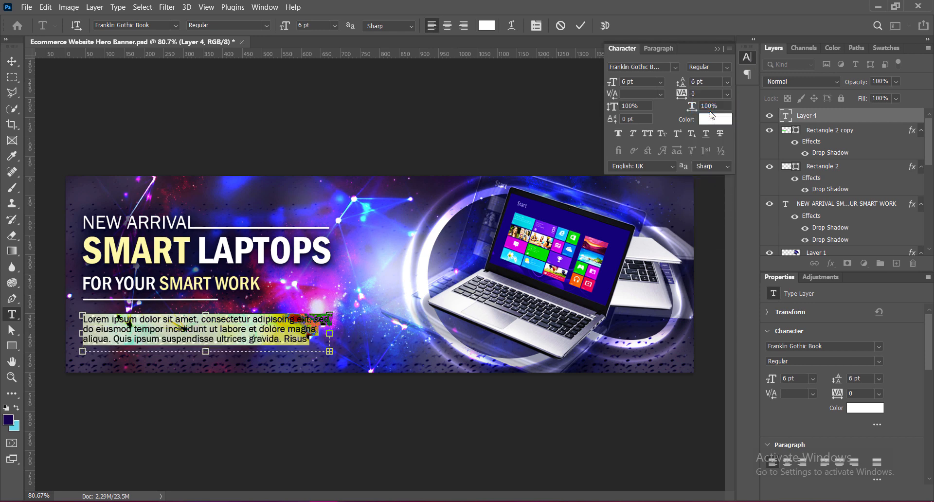
pyautogui.click(618, 86)
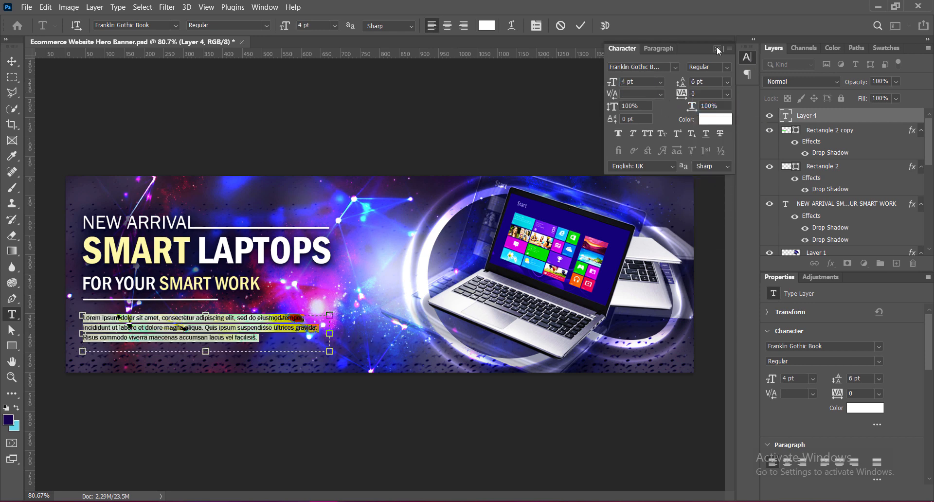
pyautogui.click(716, 48)
pyautogui.click(582, 26)
pyautogui.click(12, 61)
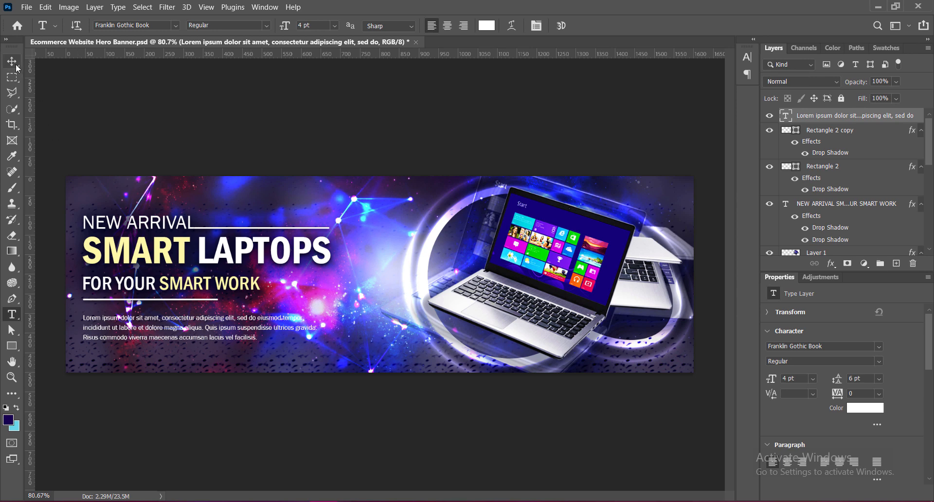
# Step: Justify the placeholder paragraph with its last line left-aligned in a slightly shorter text box, and move it up closer to the line
pyautogui.doubleClick(175, 322)
pyautogui.click(748, 57)
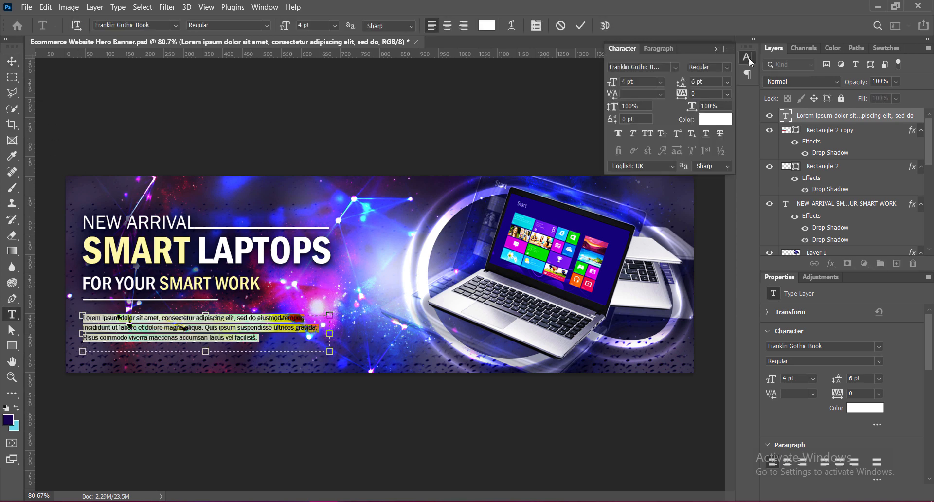
pyautogui.click(657, 49)
pyautogui.click(670, 68)
pyautogui.moveTo(206, 351); pyautogui.dragTo(206, 345)
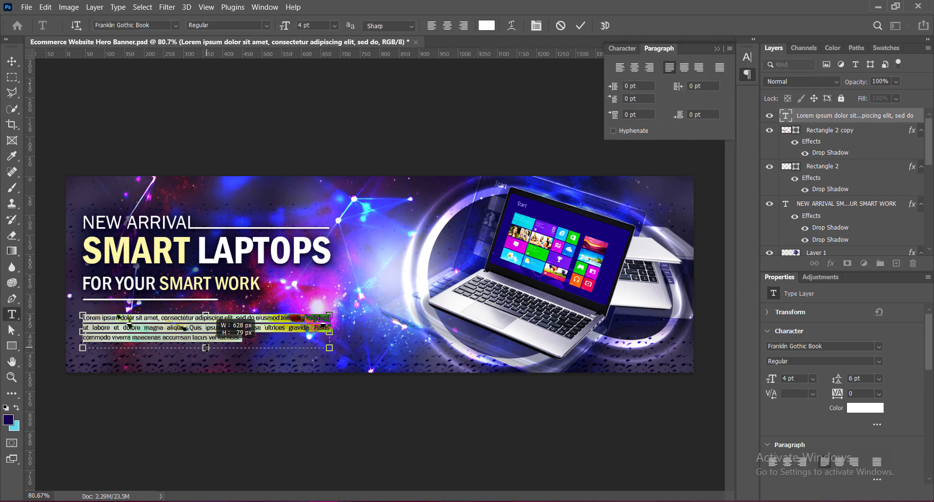
pyautogui.click(581, 26)
pyautogui.press('v')
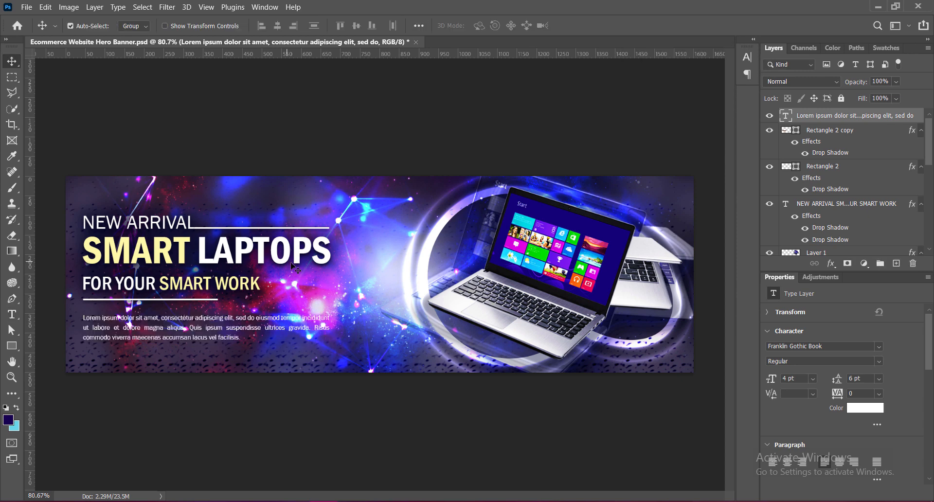
pyautogui.moveTo(165, 321); pyautogui.dragTo(164, 315)
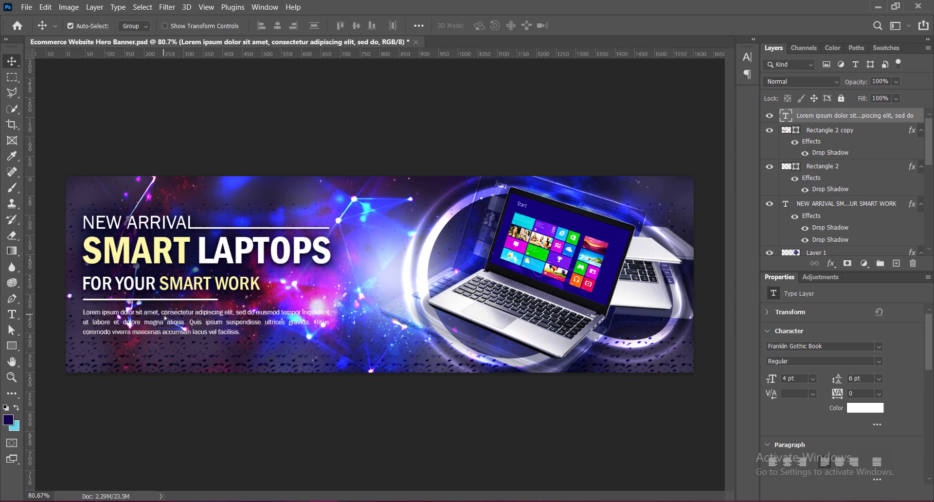
# Step: Enable a single drop shadow on the paragraph text layer and open its settings
pyautogui.rightClick(781, 117)
pyautogui.click(803, 121)
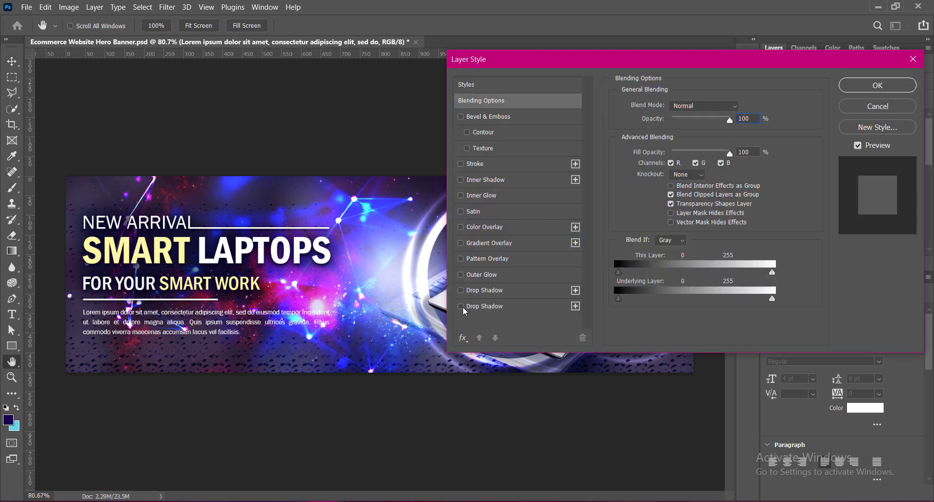
pyautogui.click(461, 306)
pyautogui.click(460, 290)
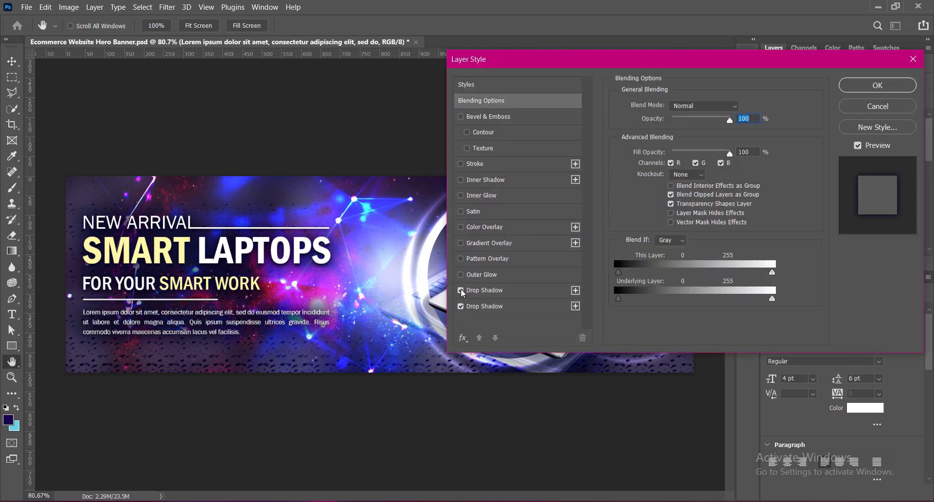
pyautogui.click(461, 291)
pyautogui.click(484, 306)
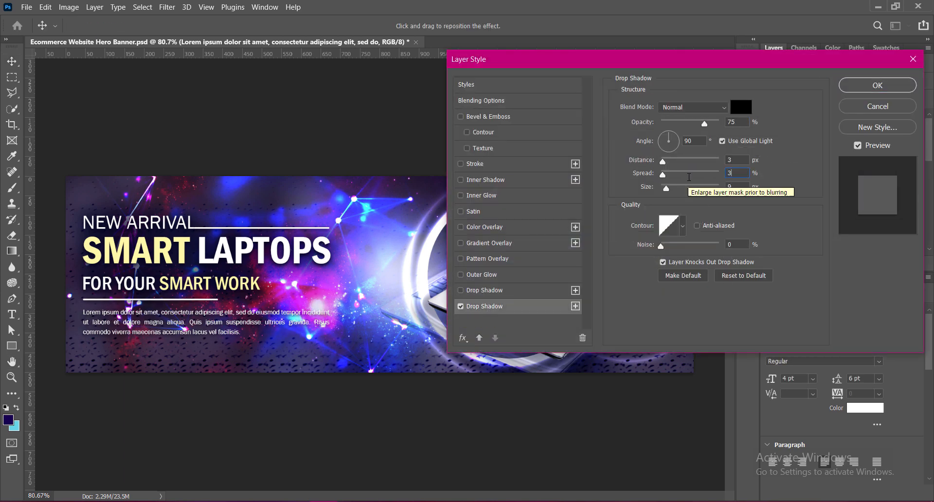
# Step: Try the paragraph's drop shadow at 27 px size, 12% spread and 0 px distance
pyautogui.moveTo(667, 188)
pyautogui.mouseDown()
pyautogui.moveTo(681, 193)
pyautogui.moveTo(666, 182)
pyautogui.mouseUp()
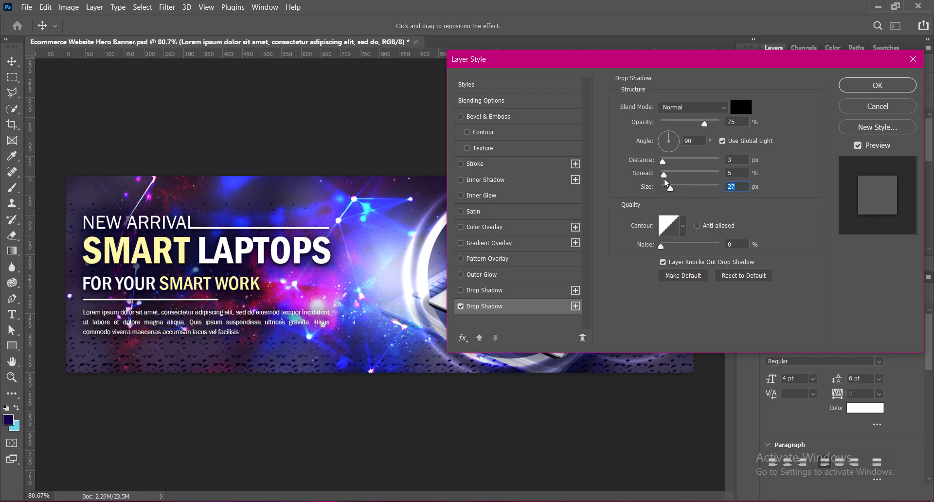
pyautogui.hotkey('shift', 'Tab')
pyautogui.write('12')
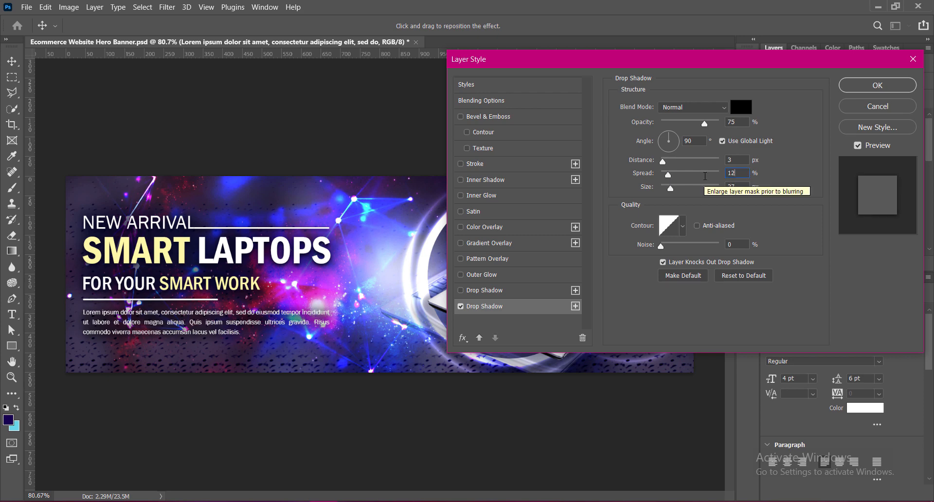
pyautogui.moveTo(663, 161); pyautogui.dragTo(654, 167)
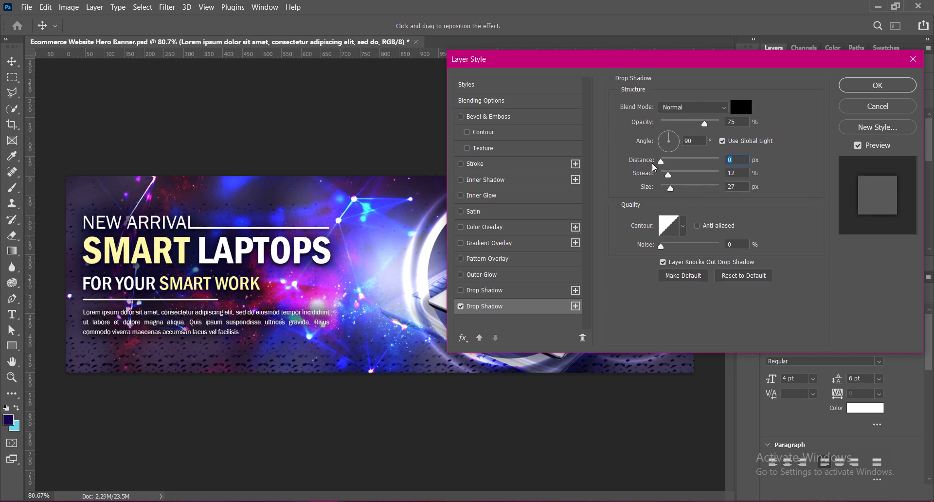
# Step: Set the paragraph's drop shadow to 3 px distance, 9% spread and 15 px size, and apply it
pyautogui.click(732, 188)
pyautogui.press('BackSpace')
pyautogui.write('1')
pyautogui.press('BackSpace')
pyautogui.press('BackSpace')
pyautogui.write('15')
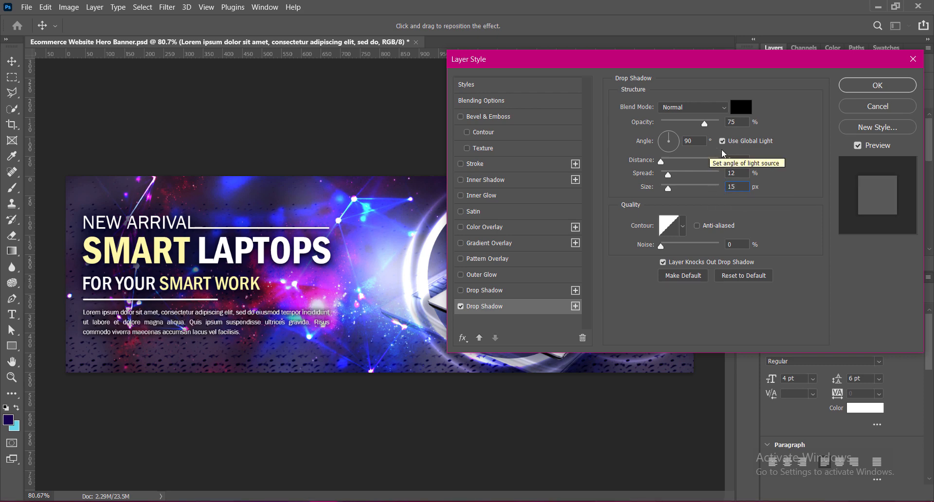
pyautogui.doubleClick(733, 160)
pyautogui.write('3')
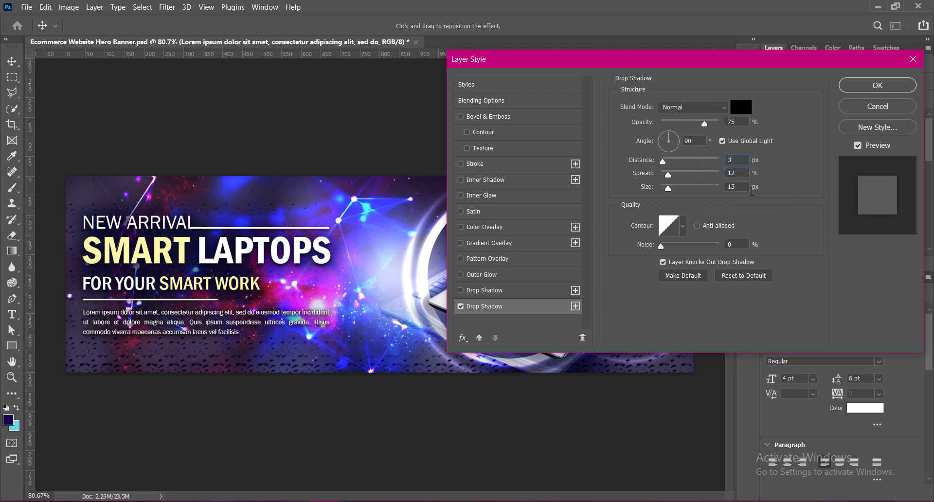
pyautogui.press('Tab')
pyautogui.write('9')
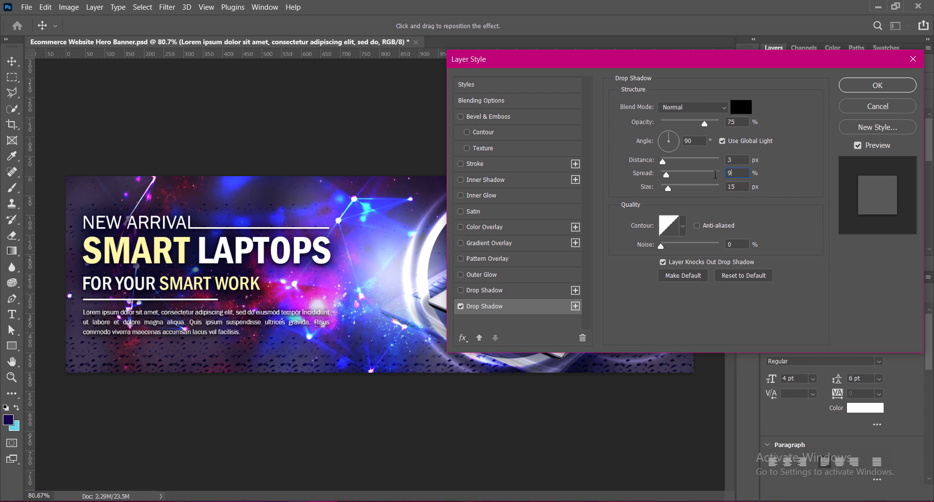
pyautogui.click(878, 86)
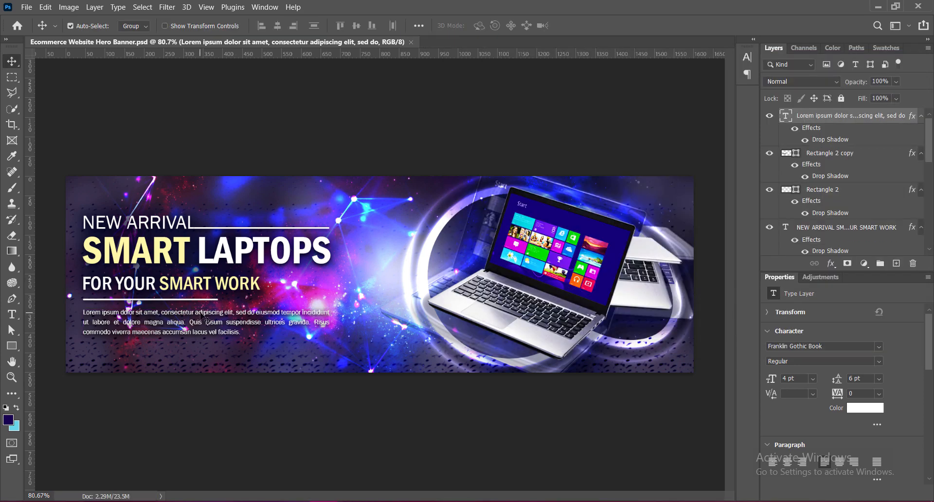
# Step: Move the headline, both white lines and the paragraph together up 18 px, then deselect them and save the document
pyautogui.click(214, 229)
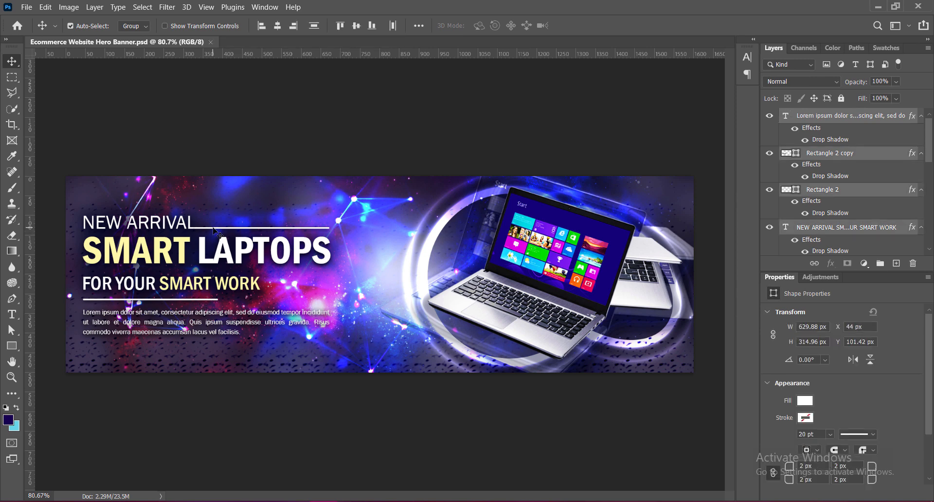
pyautogui.press('Up')
pyautogui.press('Up')
pyautogui.press('Up')
pyautogui.press('Up')
pyautogui.press('Up')
pyautogui.press('Up')
pyautogui.press('Up')
pyautogui.press('Up')
pyautogui.press('Up')
pyautogui.press('Up')
pyautogui.press('Up')
pyautogui.press('Up')
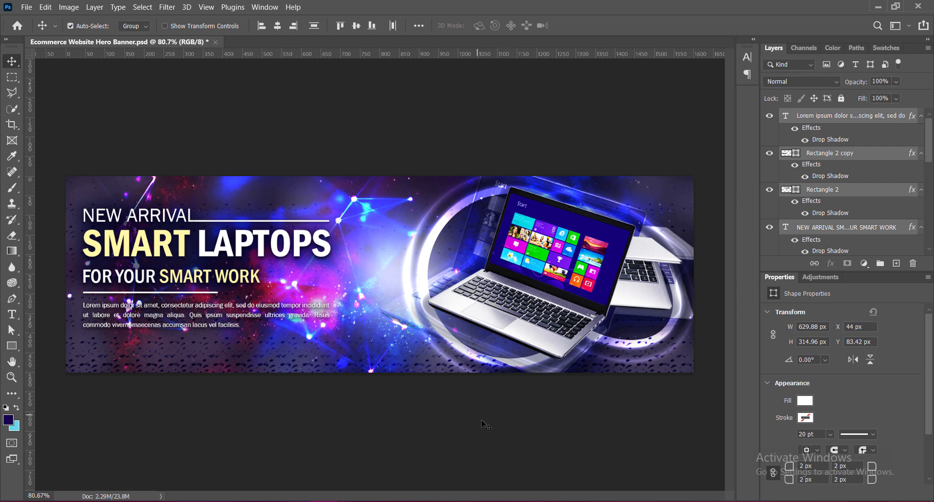
pyautogui.click(353, 449)
pyautogui.hotkey('ctrl', 's')
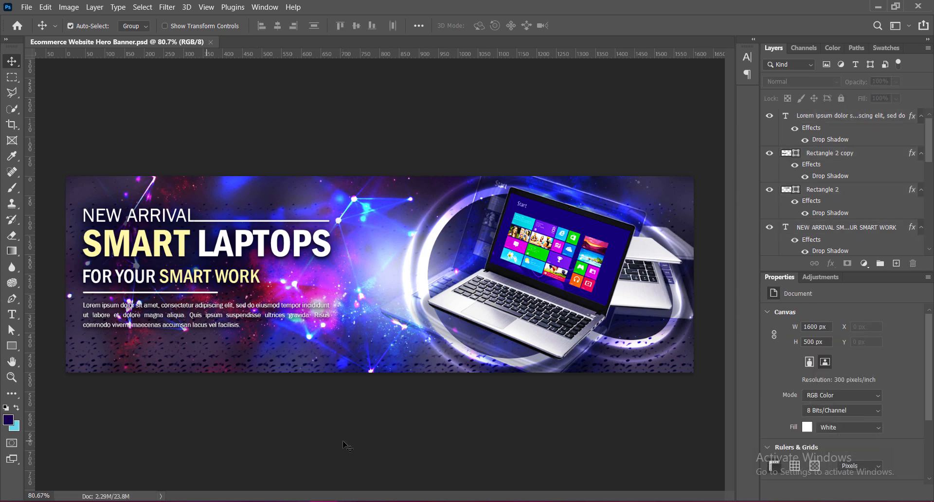
# Step: Draw a dark blue rectangle of about 209 by 58 px on a new layer below the paragraph
pyautogui.click(896, 263)
pyautogui.click(12, 345)
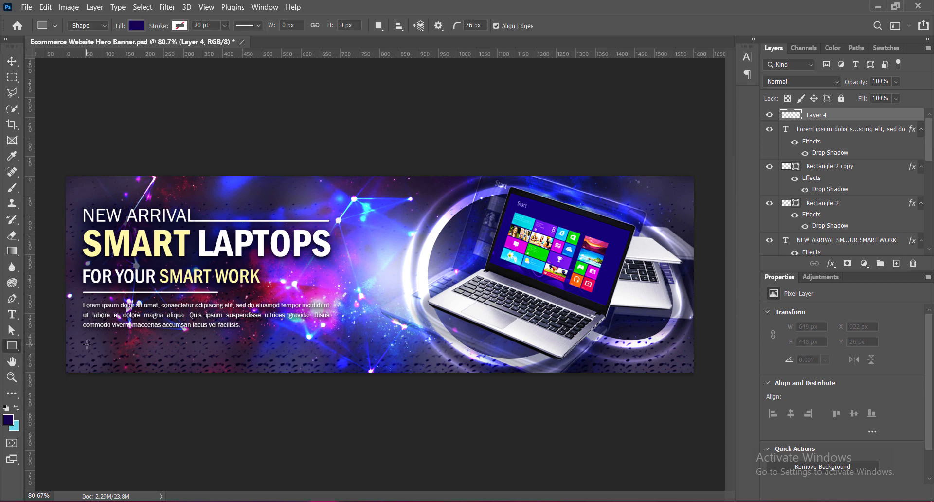
pyautogui.moveTo(86, 344); pyautogui.dragTo(168, 366)
# Step: Set all the rectangle's corner radii to 0 px and narrow it to 164 px, placed at X 44, Y 416 px
pyautogui.scroll(-3, 822, 414)
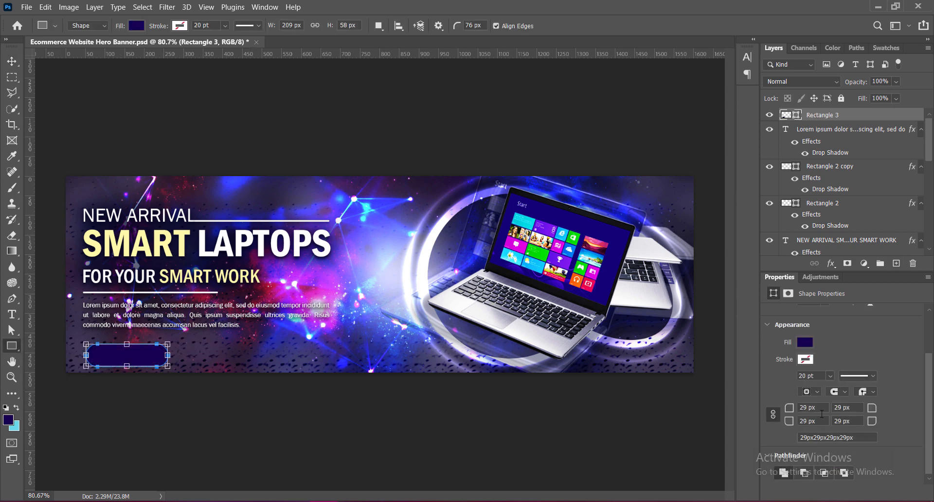
pyautogui.doubleClick(820, 408)
pyautogui.write('0')
pyautogui.press('Tab')
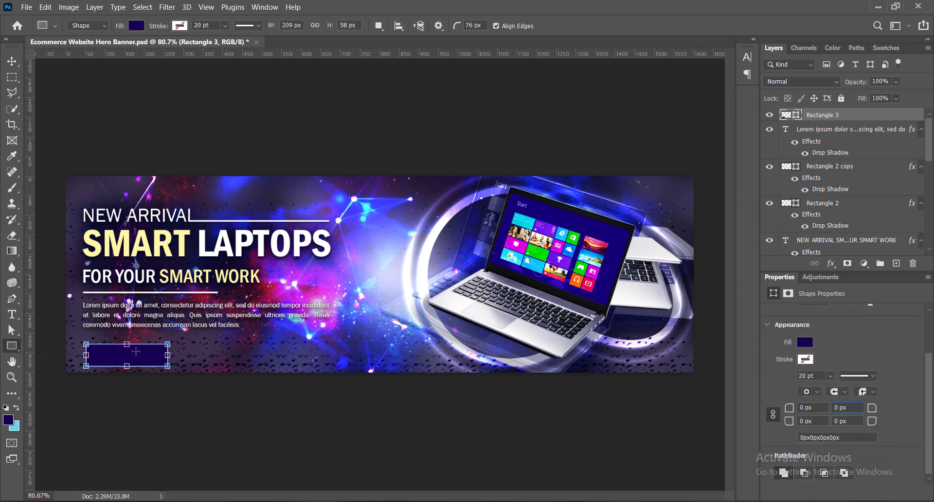
pyautogui.moveTo(163, 359); pyautogui.dragTo(121, 356)
pyautogui.press('v')
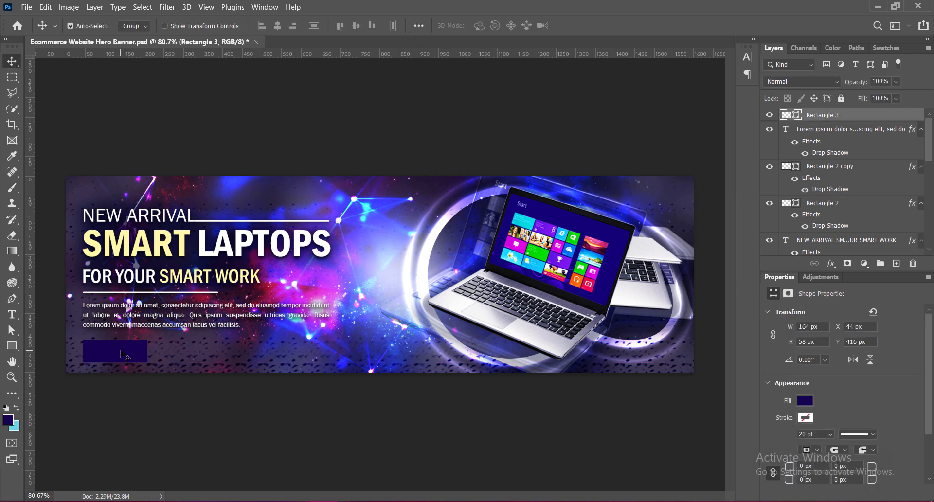
# Step: Scale the dark blue rectangle below the paragraph down to about 154.73 by 54.72 px
pyautogui.hotkey('ctrl', 't')
pyautogui.moveTo(146, 362); pyautogui.dragTo(144, 361)
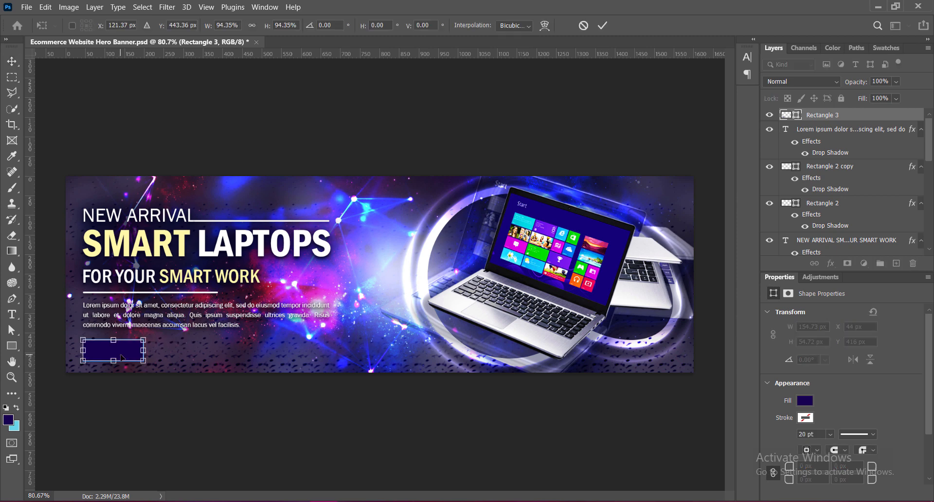
pyautogui.press('Return')
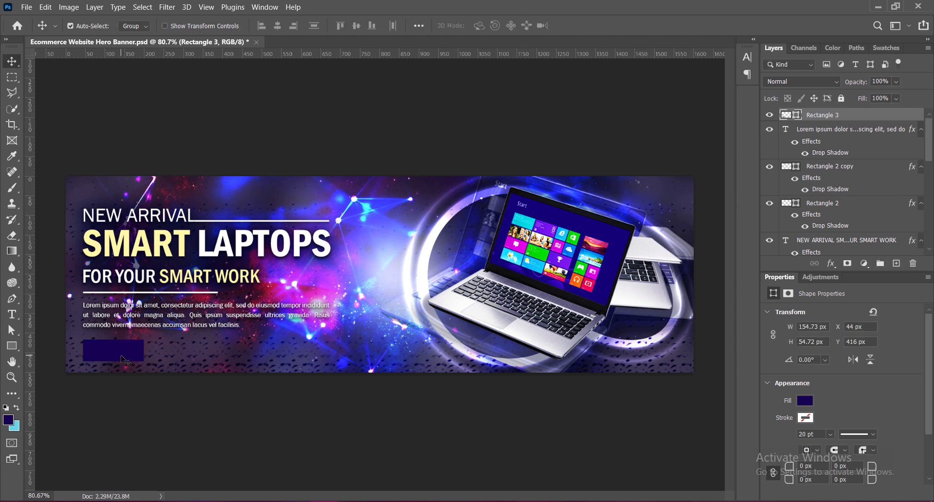
# Step: Change the rectangle's fill to the pale yellow sampled from the word SMART in the headline
pyautogui.doubleClick(787, 115)
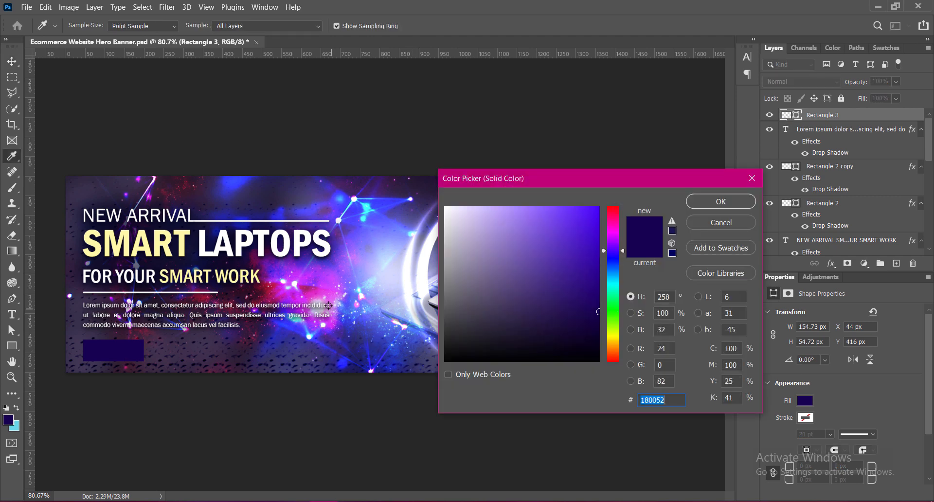
pyautogui.click(320, 294)
pyautogui.click(366, 208)
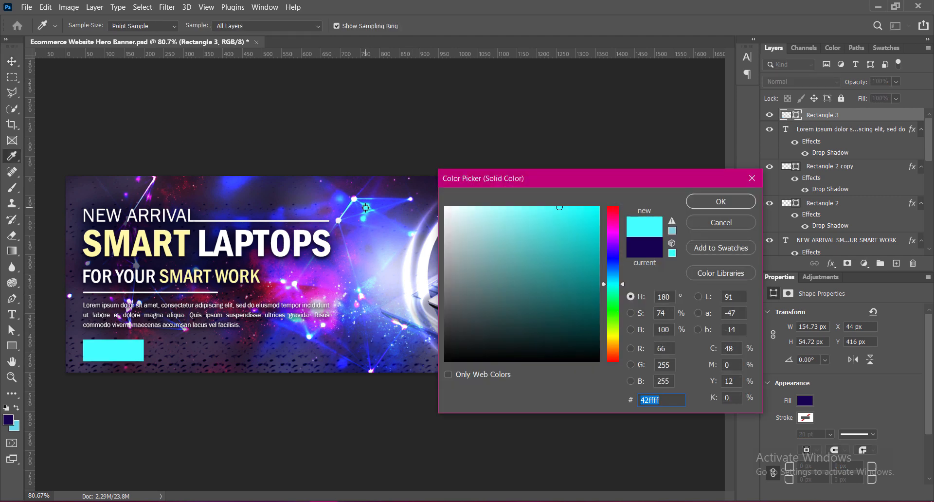
pyautogui.click(159, 242)
pyautogui.click(720, 202)
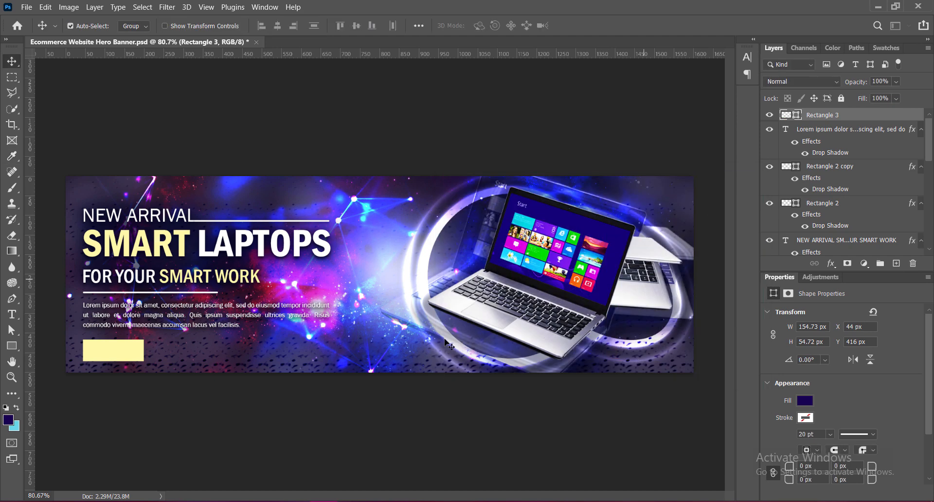
# Step: Duplicate the yellow rectangle beside itself at X 238 px, and give the copy no fill and a matching pale yellow stroke
pyautogui.moveTo(134, 352); pyautogui.dragTo(190, 352)
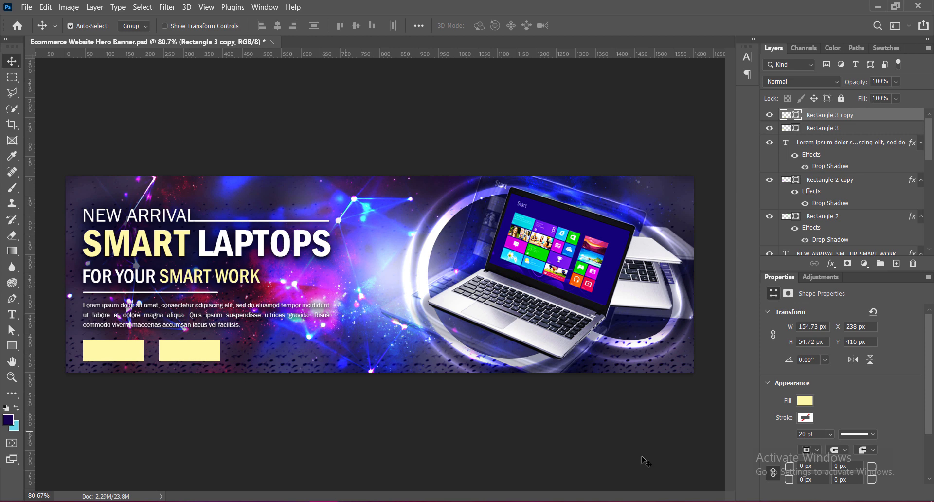
pyautogui.click(806, 400)
pyautogui.click(772, 303)
pyautogui.click(806, 401)
pyautogui.click(806, 401)
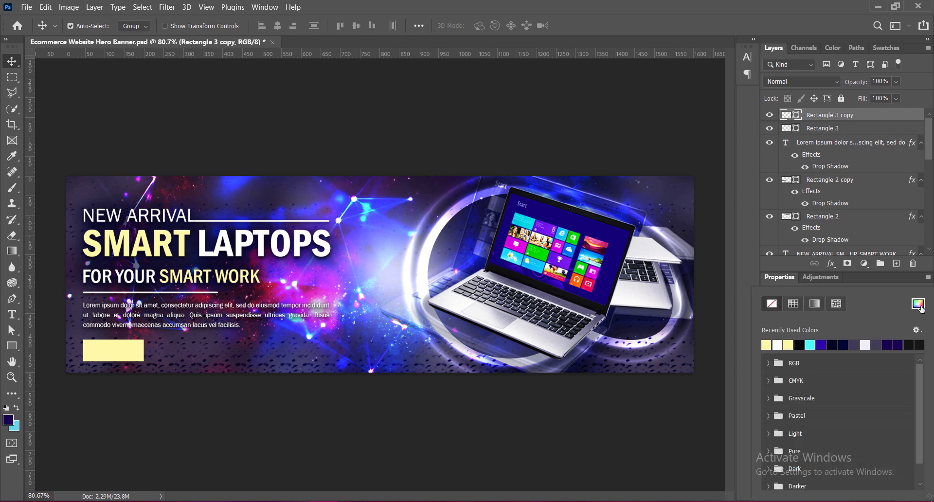
pyautogui.click(919, 304)
pyautogui.click(130, 352)
pyautogui.click(721, 202)
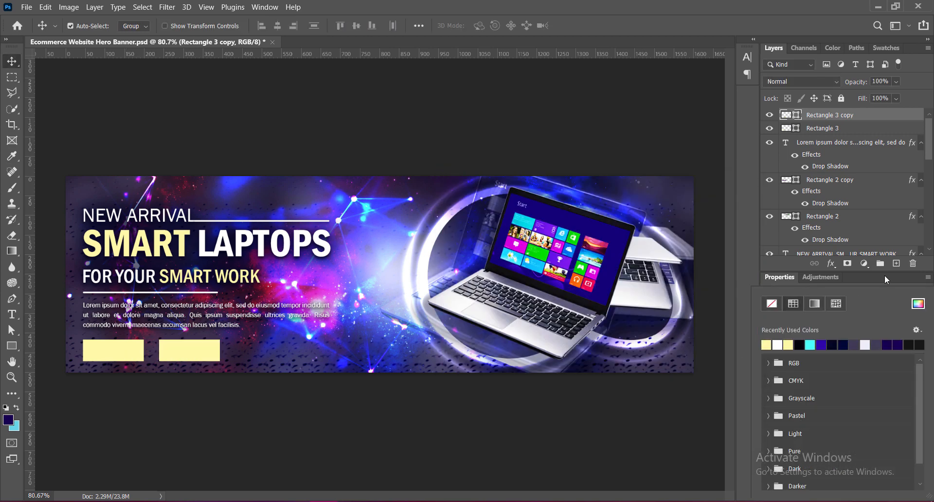
# Step: Thin the outlined rectangle's stroke to 0.6 pt, trying 2, 1 and 0.75 pt on the way
pyautogui.click(820, 436)
pyautogui.write('2')
pyautogui.press('Return')
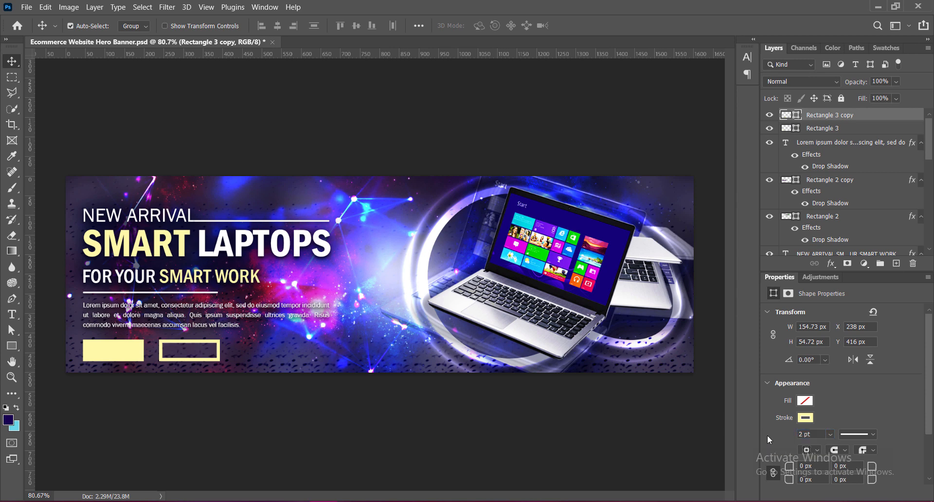
pyautogui.doubleClick(813, 434)
pyautogui.write('1')
pyautogui.press('Return')
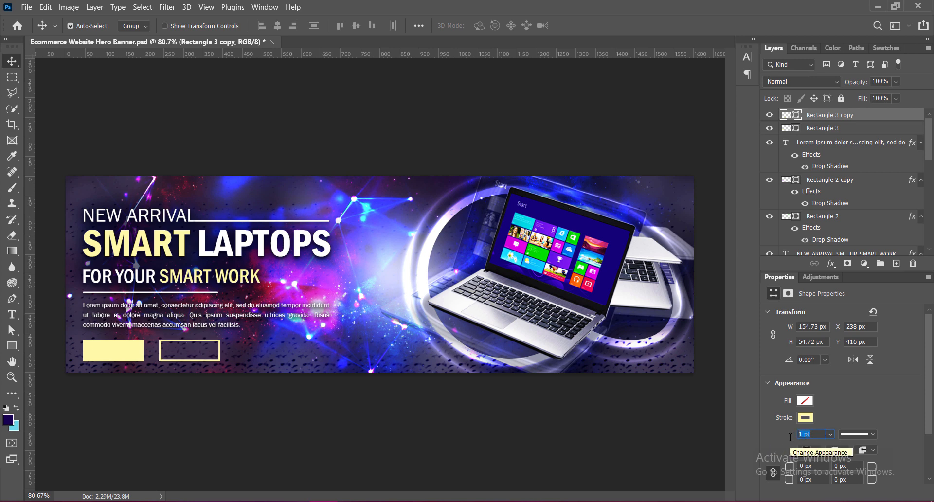
pyautogui.write('0.75')
pyautogui.press('Return')
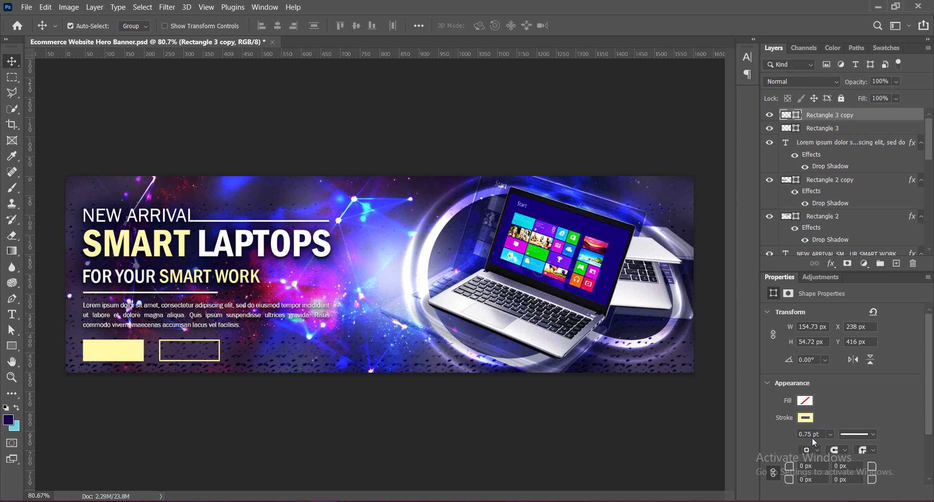
pyautogui.write('6')
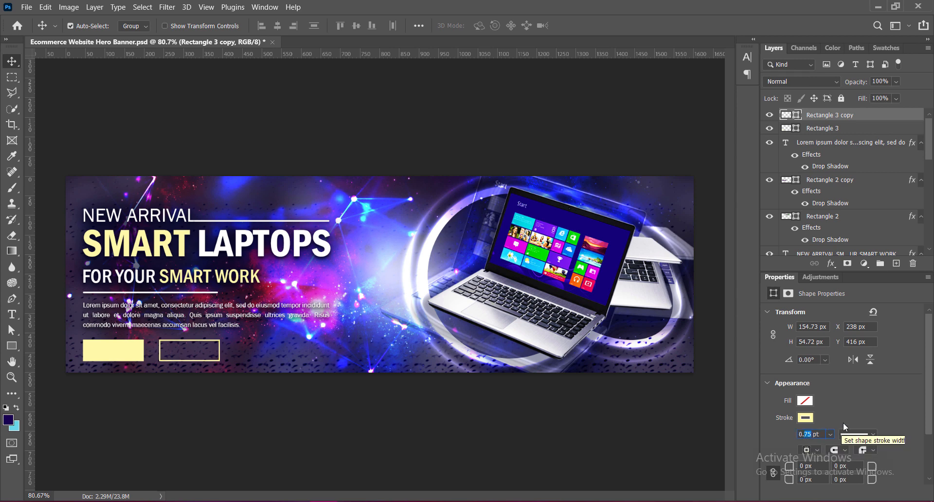
pyautogui.press('Return')
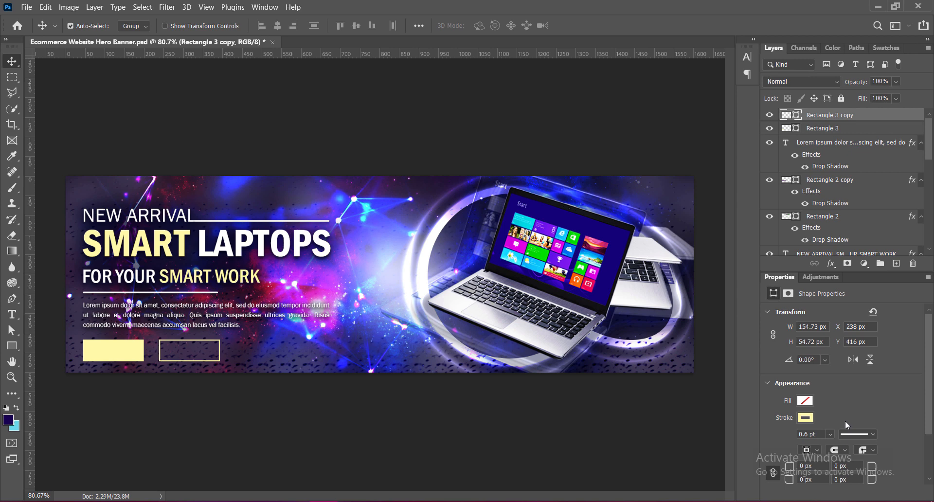
# Step: Add the text GET STARTED on a new layer over the yellow rectangle and colour it dark navy 000220
pyautogui.click(897, 263)
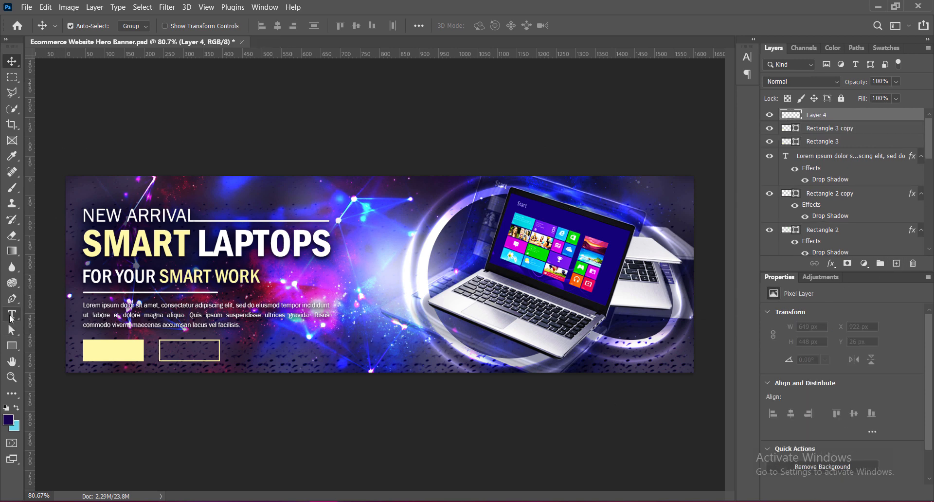
pyautogui.click(12, 315)
pyautogui.click(92, 348)
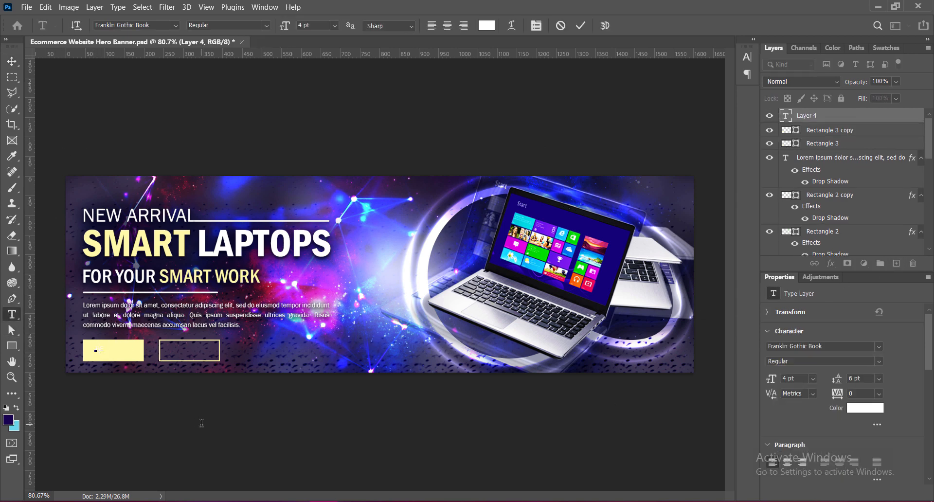
pyautogui.tripleClick(111, 349)
pyautogui.click(488, 28)
pyautogui.click(193, 263)
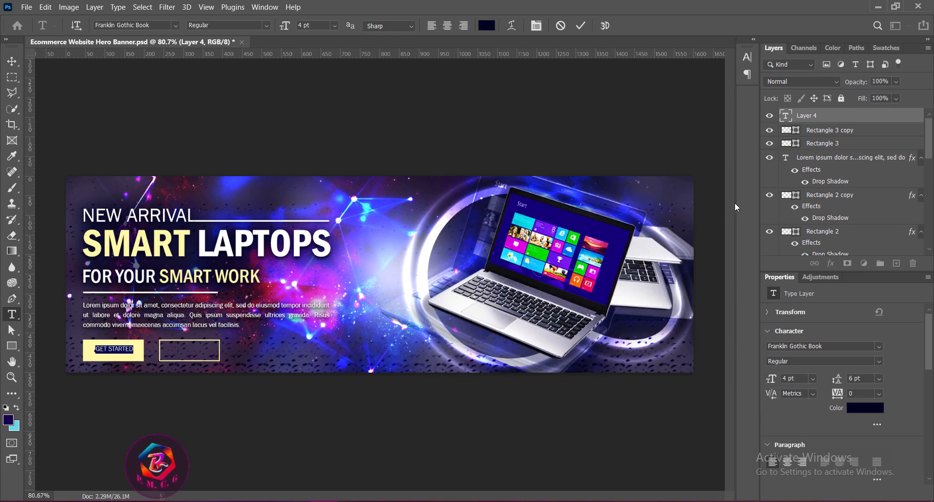
pyautogui.click(725, 201)
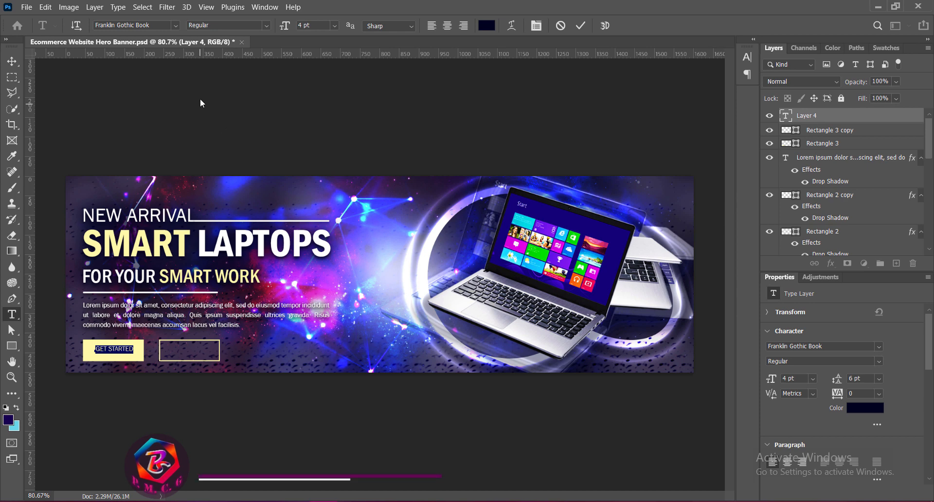
# Step: Set the GET STARTED text to Franklin Gothic Medium Cond at 6 pt and centre it on the yellow rectangle
pyautogui.click(175, 25)
pyautogui.click(178, 74)
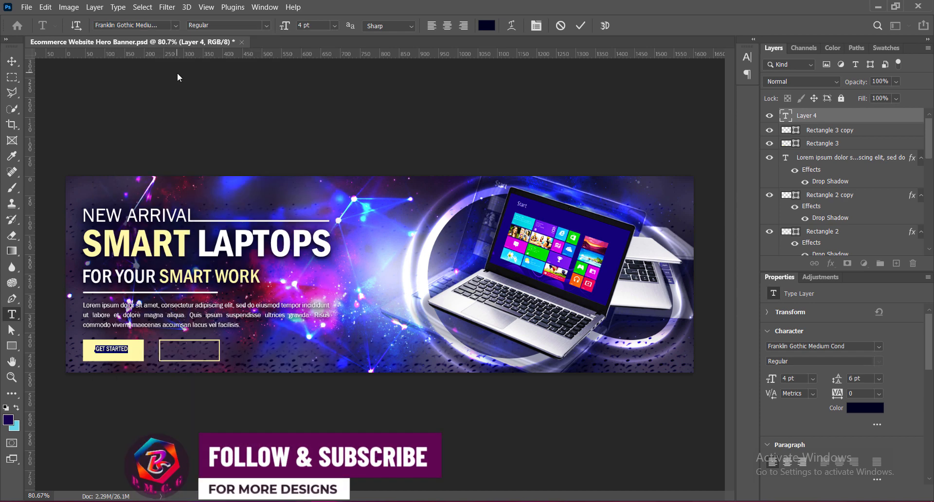
pyautogui.click(335, 25)
pyautogui.click(322, 52)
pyautogui.click(581, 25)
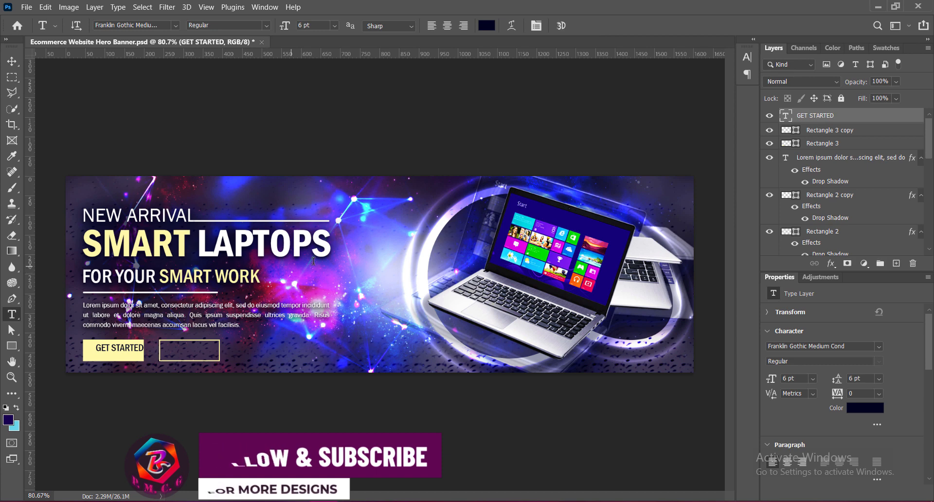
pyautogui.press('v')
pyautogui.moveTo(130, 351); pyautogui.dragTo(124, 355)
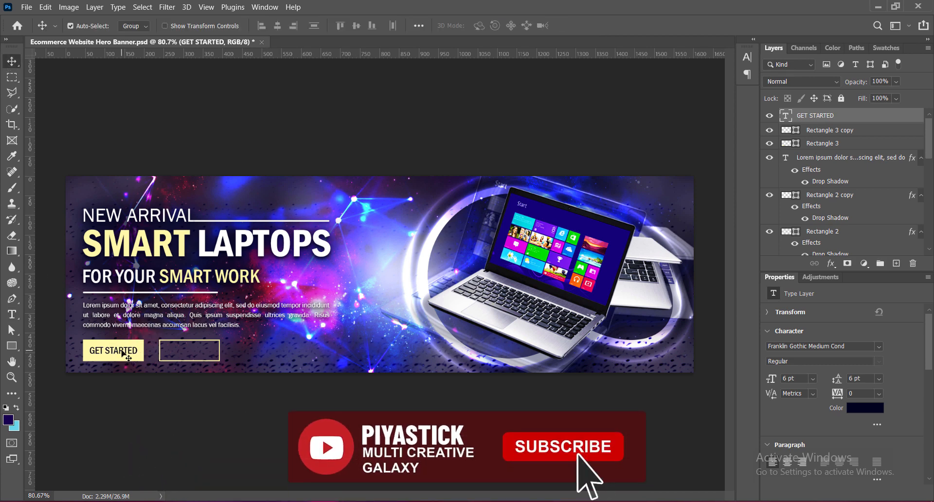
# Step: Copy the GET STARTED text into the outlined rectangle and recolour the copy pale yellow, sampled from the filled button
pyautogui.moveTo(123, 351); pyautogui.dragTo(197, 351)
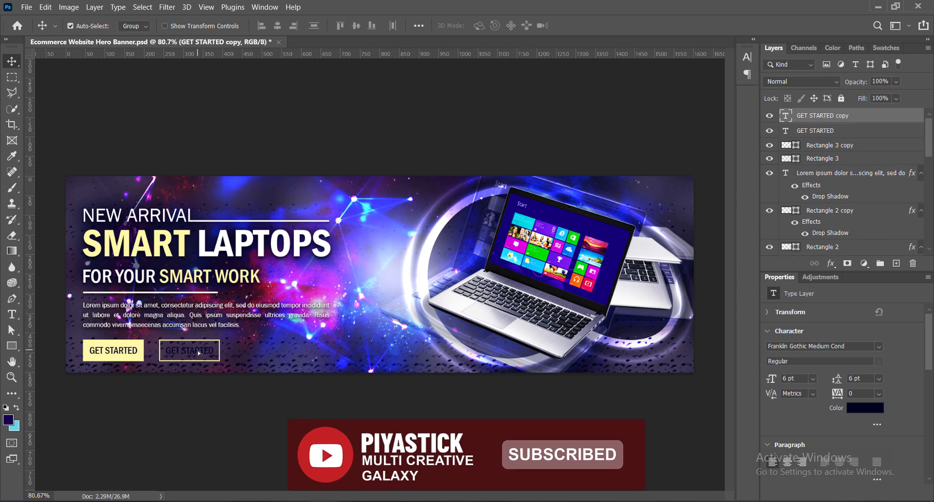
pyautogui.doubleClick(194, 351)
pyautogui.click(487, 25)
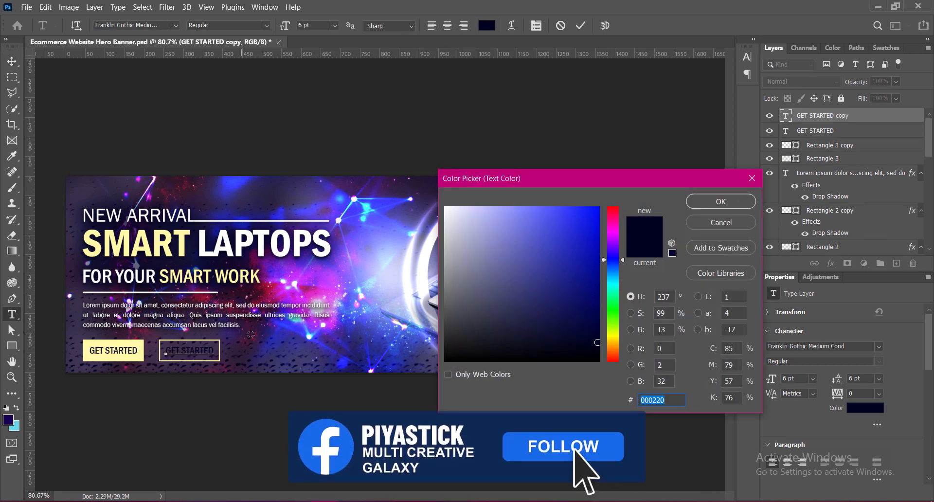
pyautogui.click(113, 350)
pyautogui.click(719, 201)
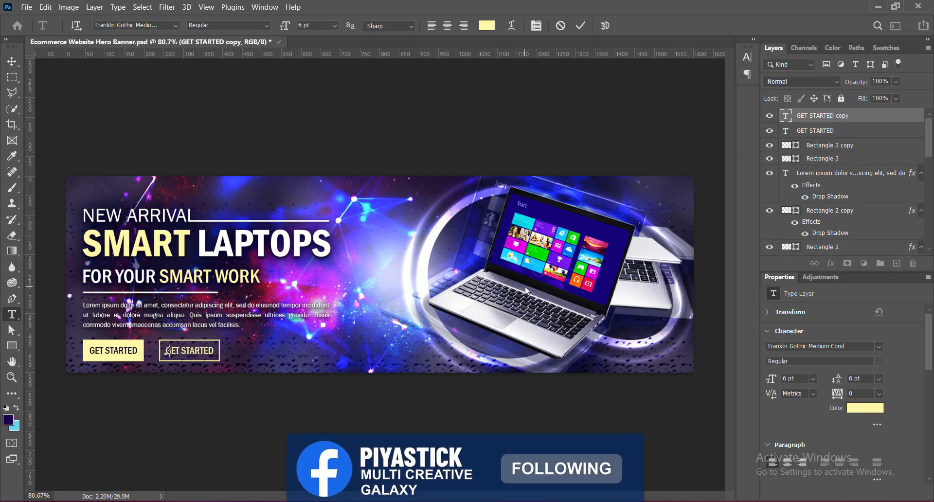
# Step: Change the copied text to LEARN MORE, centre it in the outlined rectangle and save the document
pyautogui.write('LEARN MO')
pyautogui.click(580, 25)
pyautogui.press('v')
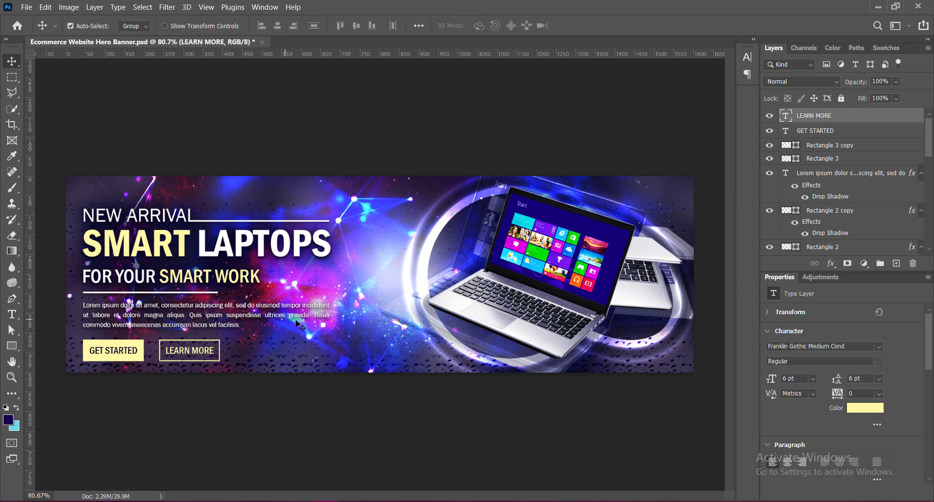
pyautogui.moveTo(195, 354); pyautogui.dragTo(197, 354)
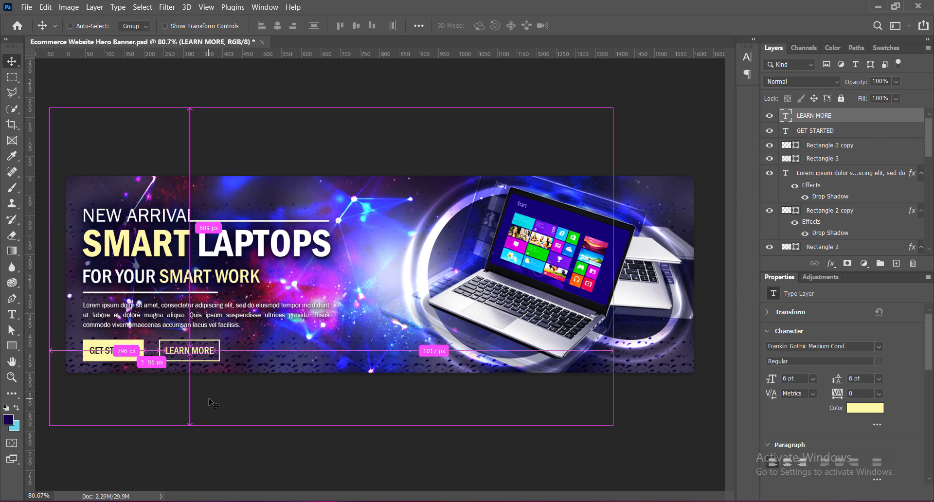
pyautogui.hotkey('ctrl', 's')
# Step: Apply a drop shadow to the filled yellow rectangle with 3 px distance, 9% spread and 9 px size
pyautogui.click(823, 158)
pyautogui.rightClick(822, 158)
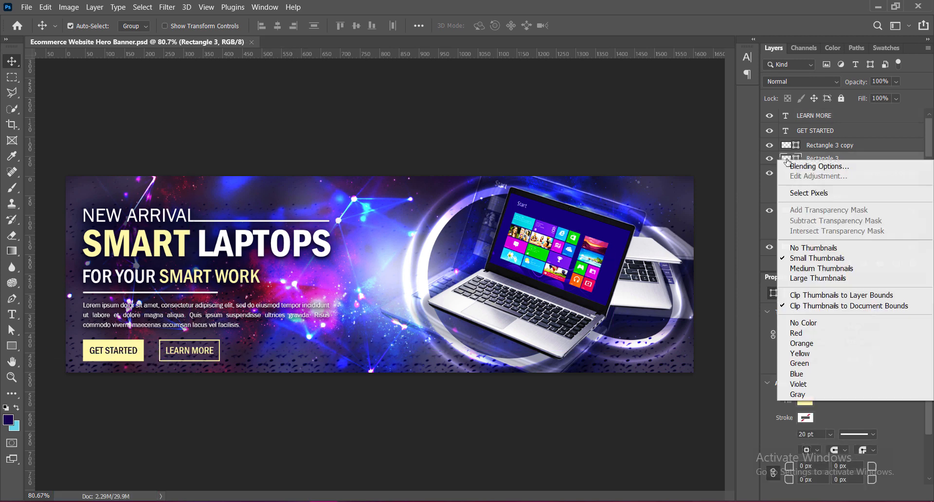
pyautogui.click(817, 164)
pyautogui.click(461, 306)
pyautogui.click(491, 308)
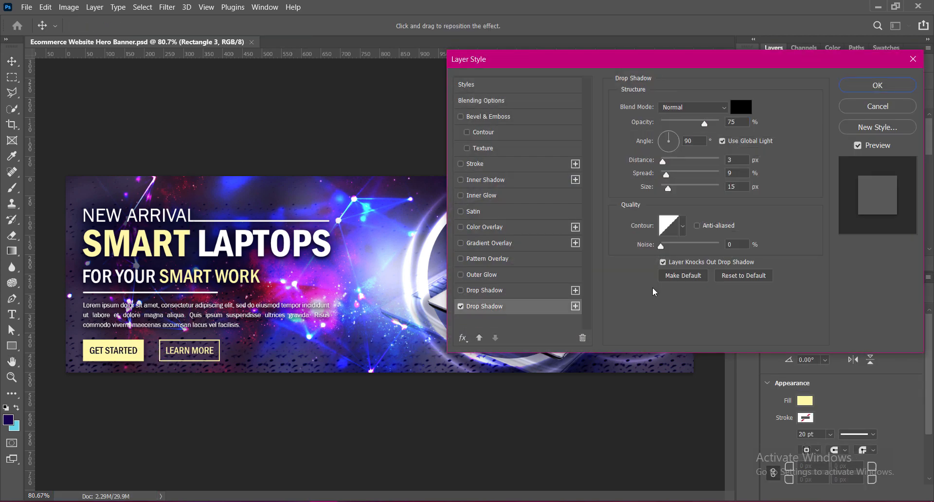
pyautogui.moveTo(737, 187); pyautogui.dragTo(711, 189)
pyautogui.write('9')
pyautogui.press('Return')
# Step: Apply a drop shadow to the outlined rectangle with 3 px distance, 9% spread and 6 px size
pyautogui.click(827, 145)
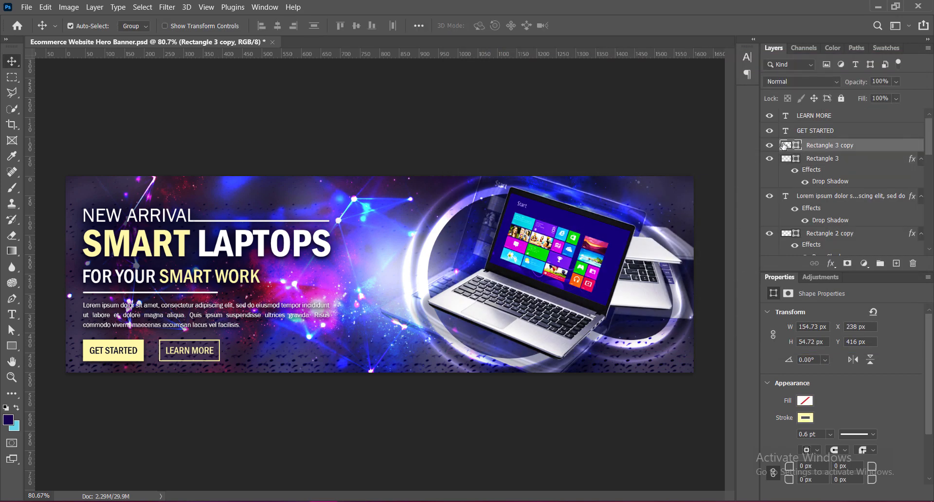
pyautogui.rightClick(828, 145)
pyautogui.click(822, 151)
pyautogui.click(460, 306)
pyautogui.click(468, 306)
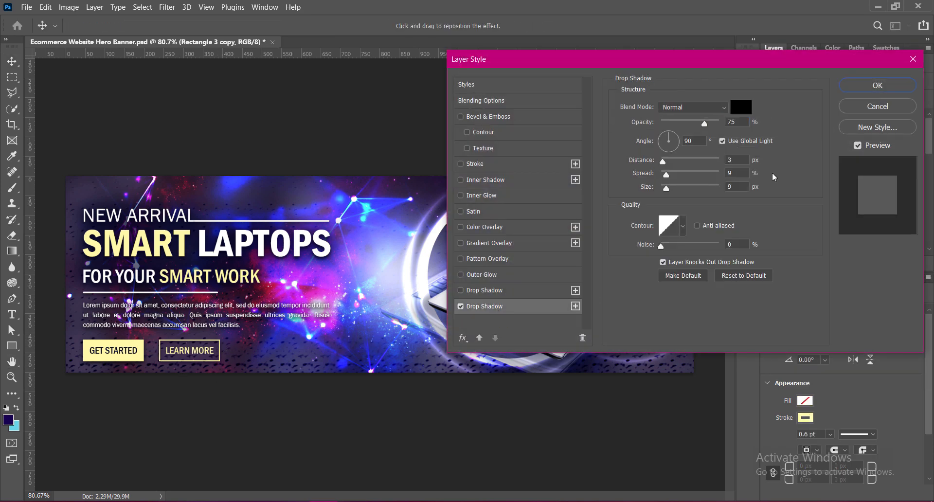
pyautogui.click(734, 189)
pyautogui.write('6')
pyautogui.click(870, 86)
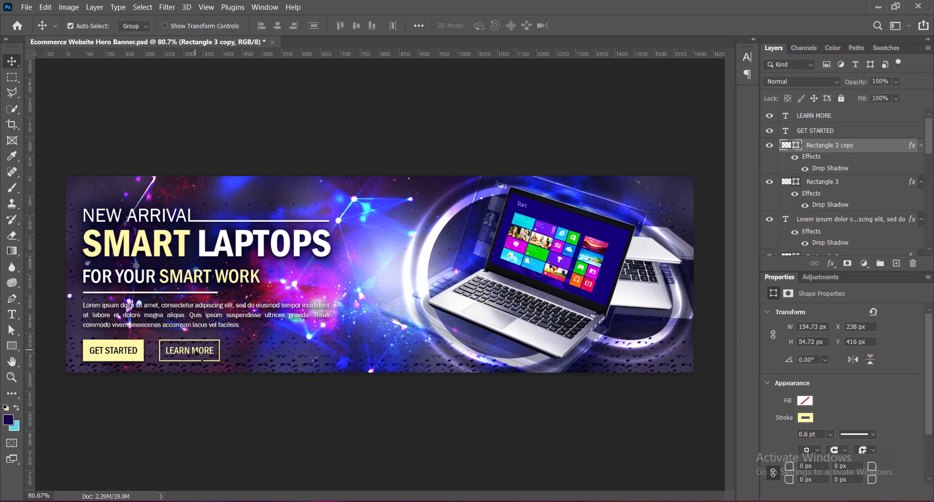
# Step: Apply a drop shadow to the LEARN MORE text with the preset shadow settings
pyautogui.click(827, 115)
pyautogui.rightClick(827, 115)
pyautogui.click(818, 120)
pyautogui.click(482, 306)
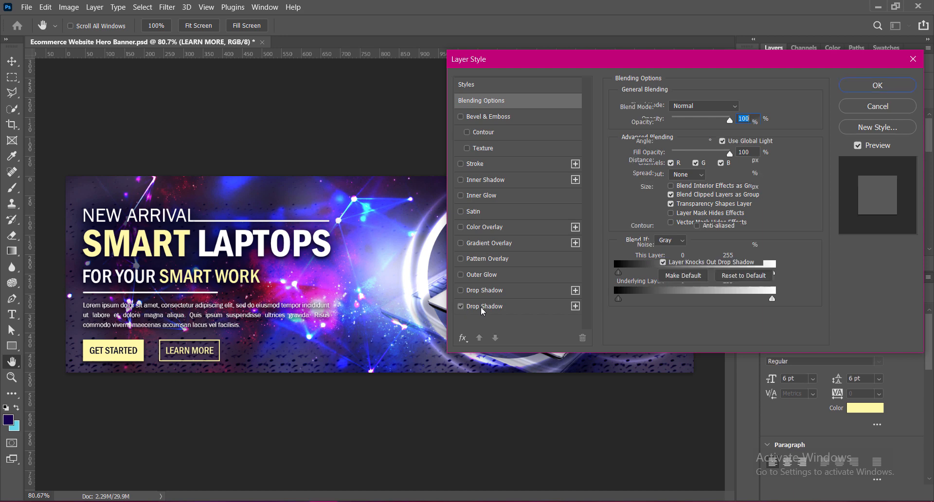
pyautogui.click(878, 85)
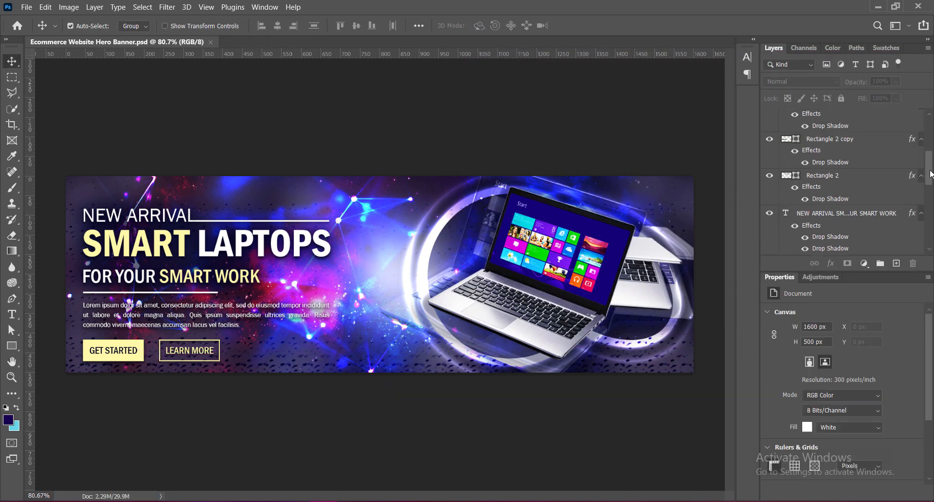
# Step: Scale the headline, both lines, the paragraph and both buttons together to about 594 by 365 px, placed at about X 40, Y 74 px
pyautogui.click(825, 116)
pyautogui.keyDown('ctrl'); pyautogui.click(824, 154); pyautogui.keyUp('ctrl')
pyautogui.keyDown('ctrl'); pyautogui.click(826, 169); pyautogui.keyUp('ctrl')
pyautogui.keyDown('ctrl'); pyautogui.click(826, 205); pyautogui.keyUp('ctrl')
pyautogui.scroll(-3, 837, 195)
pyautogui.keyDown('ctrl'); pyautogui.click(860, 163); pyautogui.keyUp('ctrl')
pyautogui.keyDown('ctrl'); pyautogui.click(832, 200); pyautogui.keyUp('ctrl')
pyautogui.keyDown('ctrl'); pyautogui.click(828, 237); pyautogui.keyUp('ctrl')
pyautogui.scroll(-3, 827, 237)
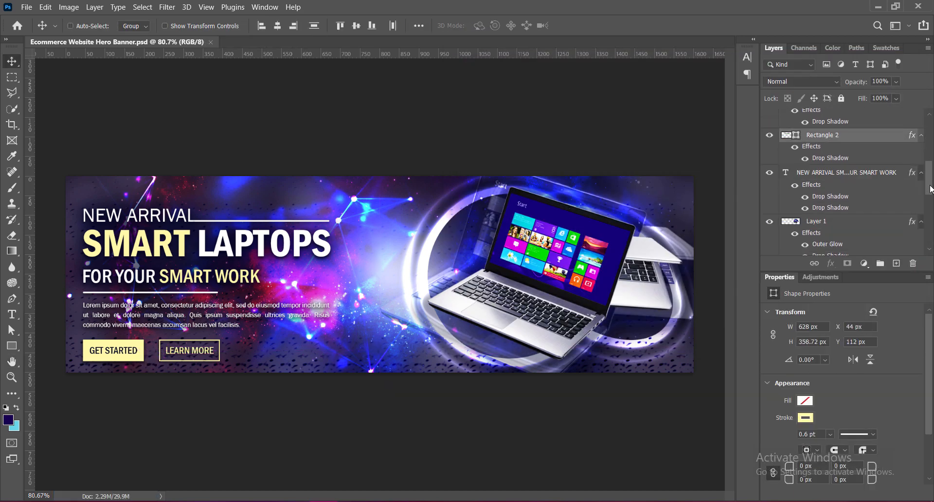
pyautogui.keyDown('ctrl'); pyautogui.click(847, 164); pyautogui.keyUp('ctrl')
pyautogui.hotkey('ctrl', 't')
pyautogui.moveTo(207, 362); pyautogui.dragTo(209, 347)
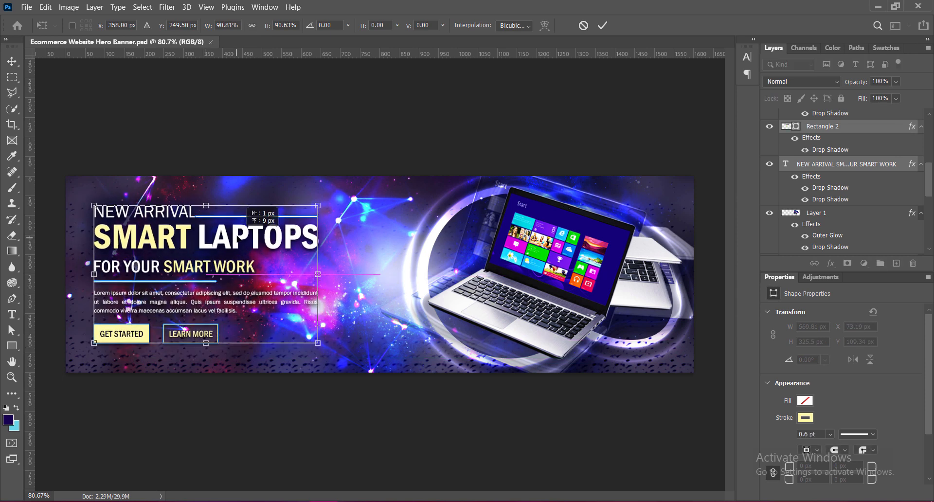
pyautogui.moveTo(238, 242); pyautogui.dragTo(230, 238)
pyautogui.moveTo(199, 345); pyautogui.dragTo(200, 351)
pyautogui.press('Return')
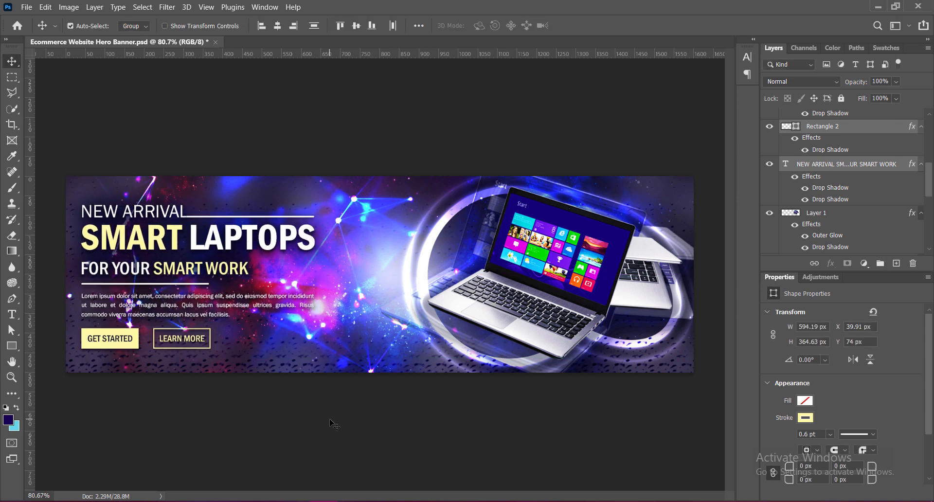
# Step: Select the laptop layers and both glowing ellipses, nudge them down about 26 px together, and save the banner
pyautogui.hotkey('ctrl', 's')
pyautogui.click(521, 341)
pyautogui.scroll(-3, 858, 192)
pyautogui.keyDown('ctrl'); pyautogui.click(858, 179); pyautogui.keyUp('ctrl')
pyautogui.keyDown('ctrl'); pyautogui.click(862, 215); pyautogui.keyUp('ctrl')
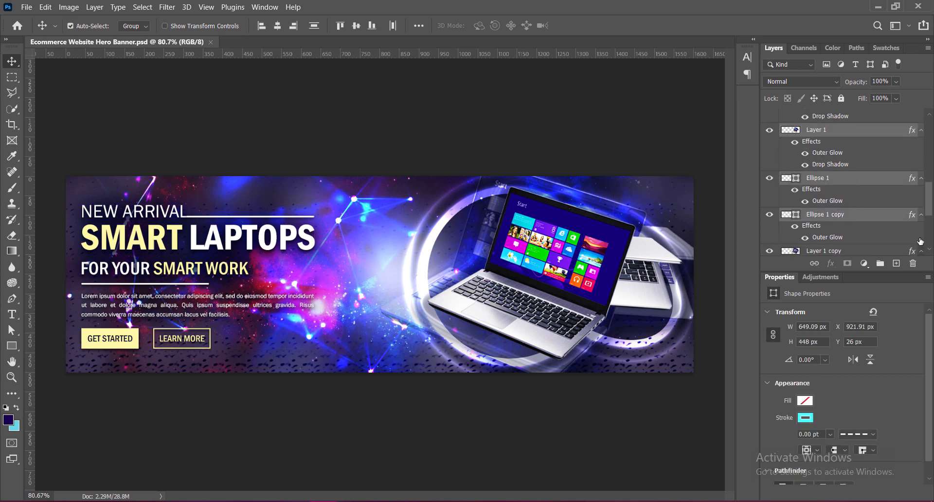
pyautogui.moveTo(930, 211); pyautogui.dragTo(931, 226)
pyautogui.keyDown('ctrl'); pyautogui.click(826, 196); pyautogui.keyUp('ctrl')
pyautogui.press('Down')
pyautogui.press('Down')
pyautogui.press('Down')
pyautogui.press('Down')
pyautogui.press('Down')
pyautogui.press('Down')
pyautogui.press('Down')
pyautogui.press('Down')
pyautogui.press('Down')
pyautogui.press('Down')
pyautogui.press('Down')
pyautogui.press('Down')
pyautogui.press('Down')
pyautogui.press('Down')
pyautogui.press('Down')
pyautogui.press('Down')
pyautogui.press('Down')
pyautogui.press('Down')
pyautogui.press('Down')
pyautogui.press('Down')
pyautogui.press('Down')
pyautogui.press('Down')
pyautogui.press('Down')
pyautogui.press('Down')
pyautogui.press('Down')
pyautogui.press('Down')
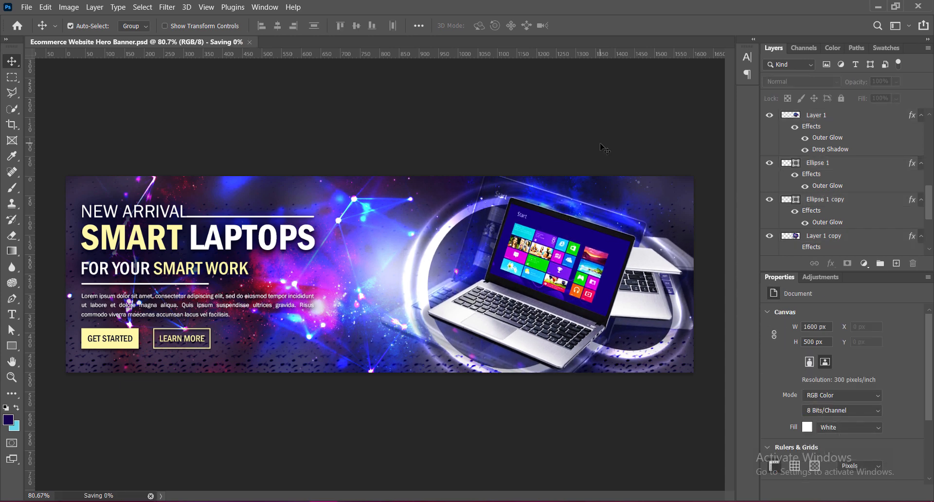
# Step: Add the navigation text "HOME ABOUT SERVICE CONTACT COMMUNITY" in one evenly spaced row above the laptops
pyautogui.press('t')
pyautogui.click(451, 195)
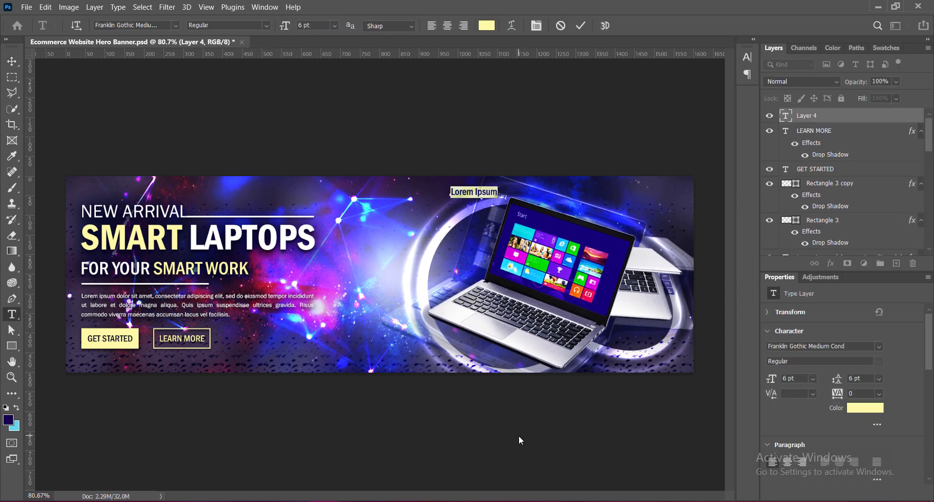
pyautogui.write('HOME')
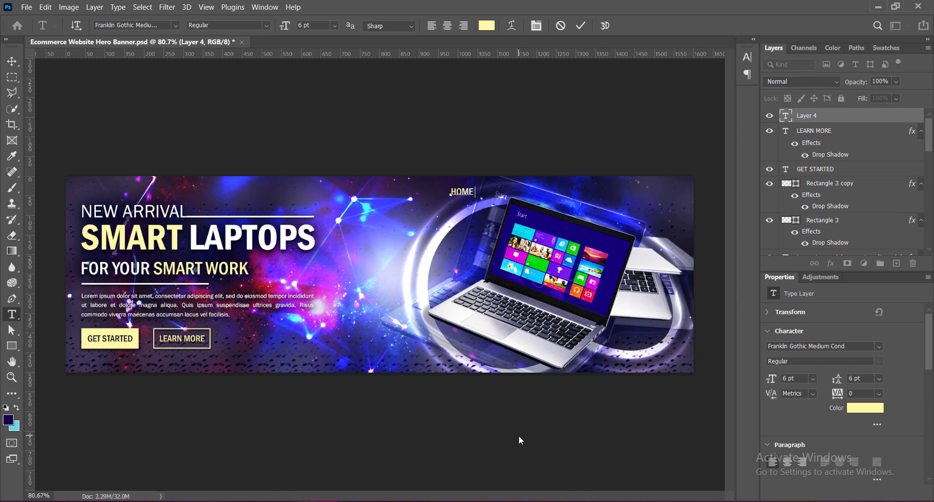
pyautogui.write('        ABOUT        SERVICE        CONTACT')
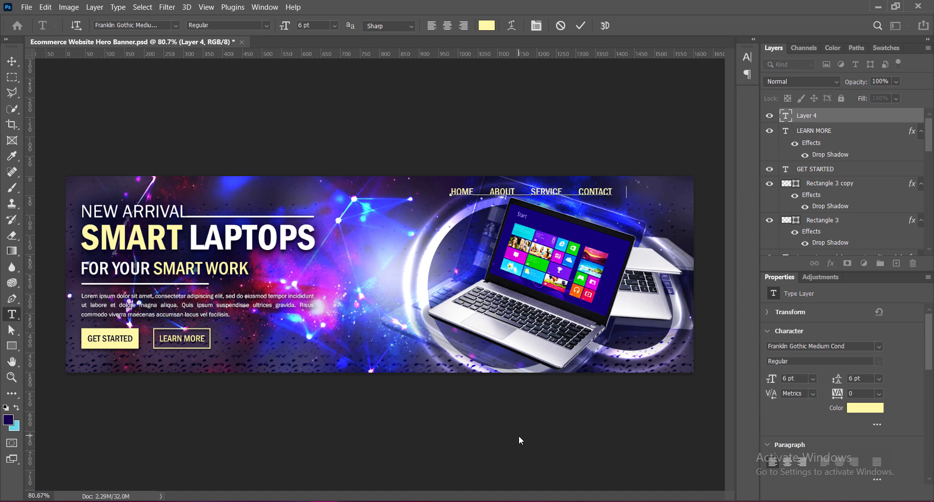
pyautogui.write('        COMMUNITY')
# Step: Format the whole navigation text in white (ffffff) Franklin Gothic Book at 5 pt
pyautogui.hotkey('ctrl', 'a')
pyautogui.click(487, 25)
pyautogui.click(446, 208)
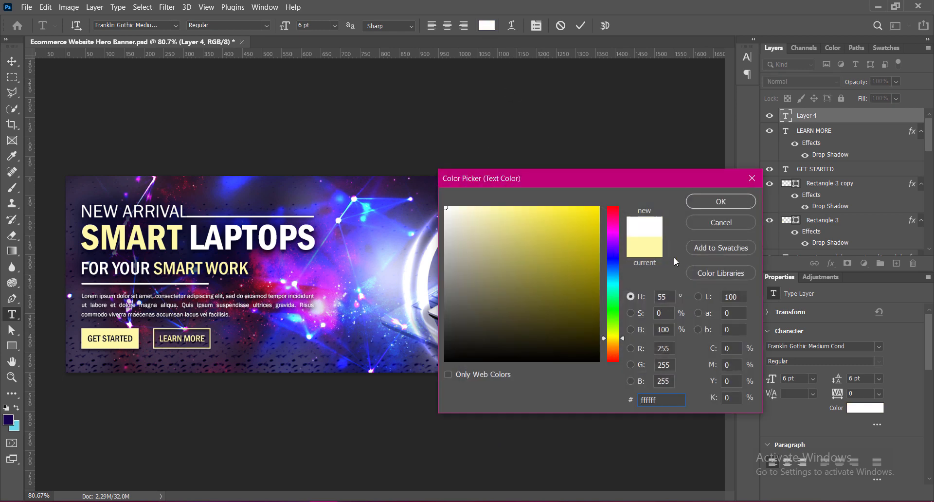
pyautogui.click(721, 201)
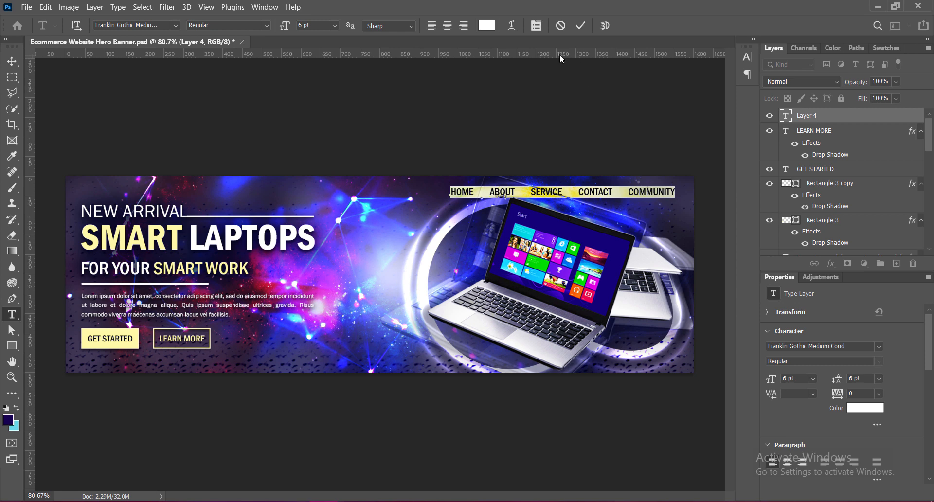
pyautogui.click(175, 24)
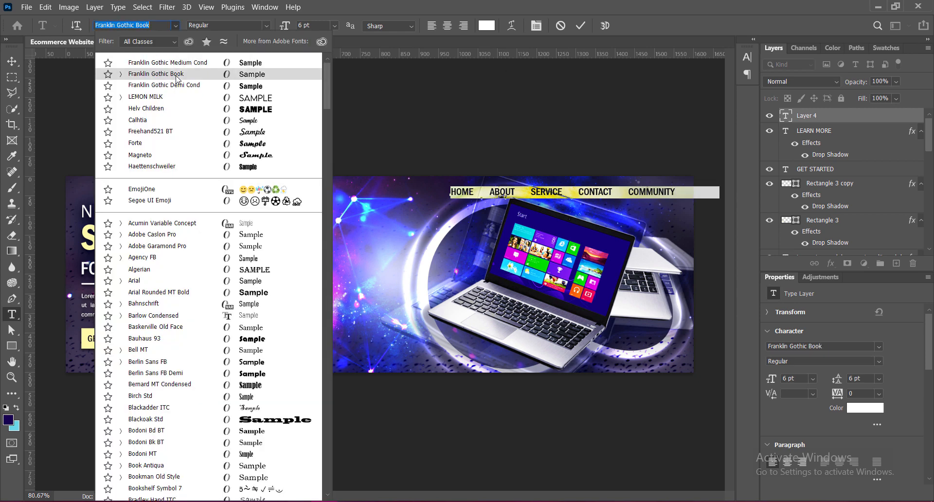
pyautogui.click(177, 74)
pyautogui.doubleClick(317, 25)
pyautogui.write('5')
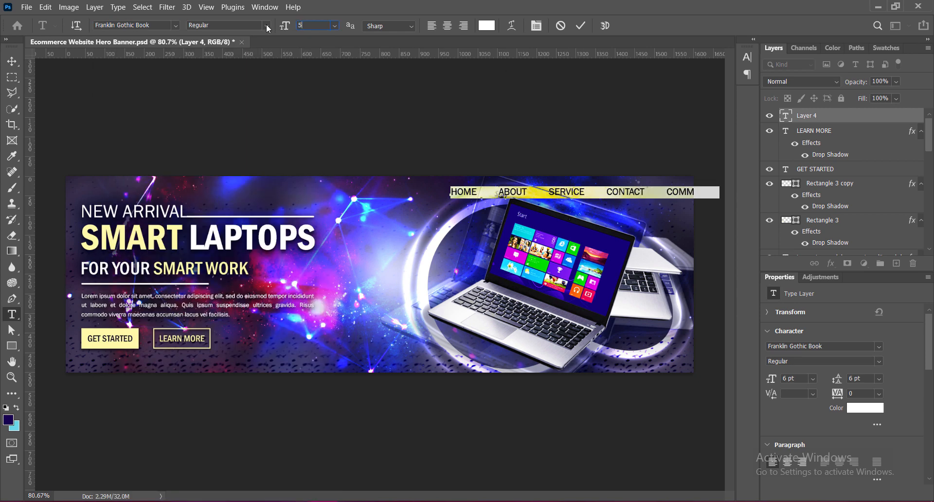
pyautogui.press('Return')
pyautogui.click(580, 28)
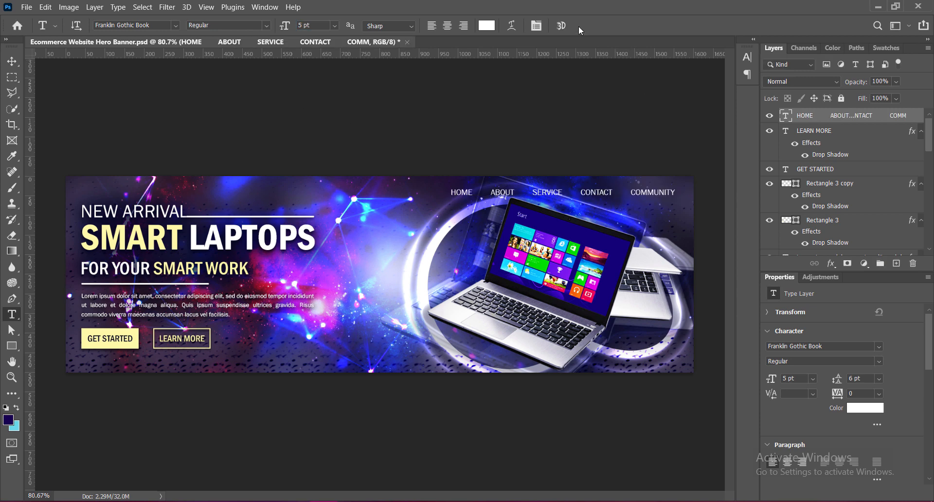
# Step: Reposition the navigation text to be centred at about X 1286, Y 41 px, and nudge it up 3 px
pyautogui.press('v')
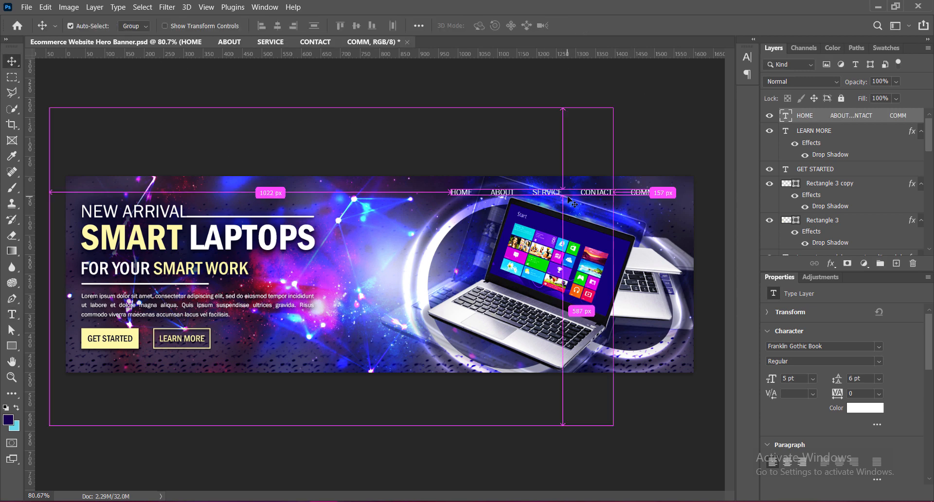
pyautogui.hotkey('ctrl', 't')
pyautogui.moveTo(601, 196); pyautogui.dragTo(606, 196)
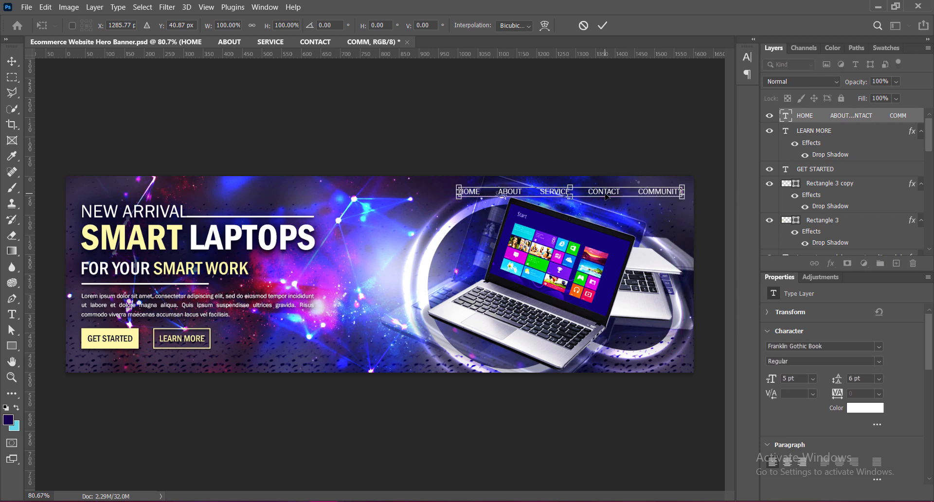
pyautogui.press('Return')
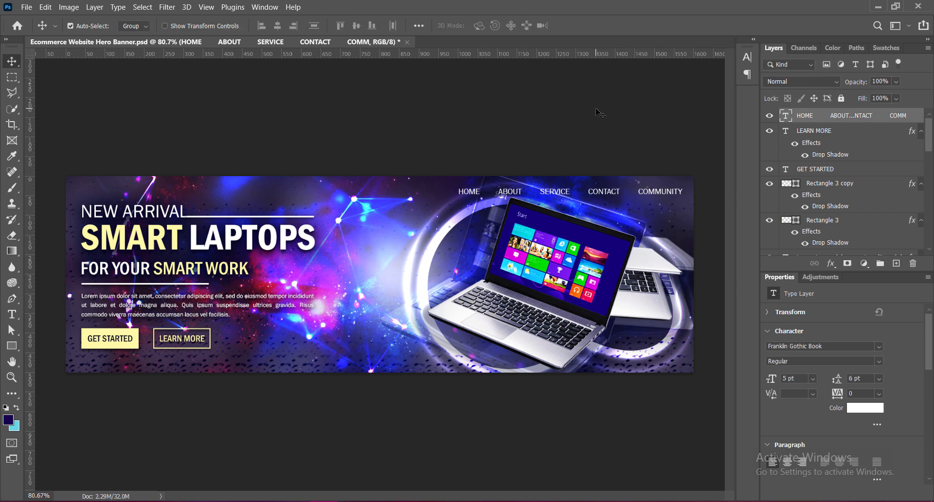
pyautogui.press('Up')
pyautogui.press('Up')
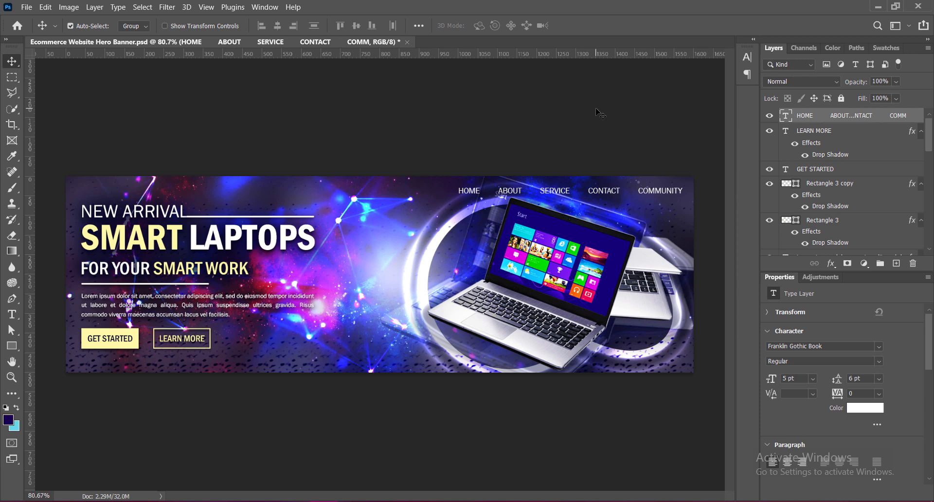
pyautogui.press('Up')
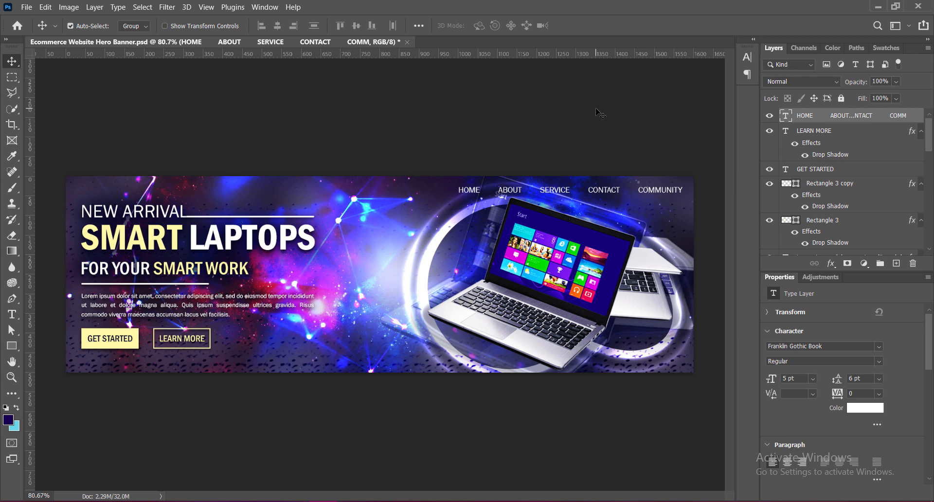
# Step: Set the word HOME in the navigation text to Franklin Gothic Medium Cond in the button's pale yellow, fff8a9
pyautogui.doubleClick(472, 192)
pyautogui.click(458, 191)
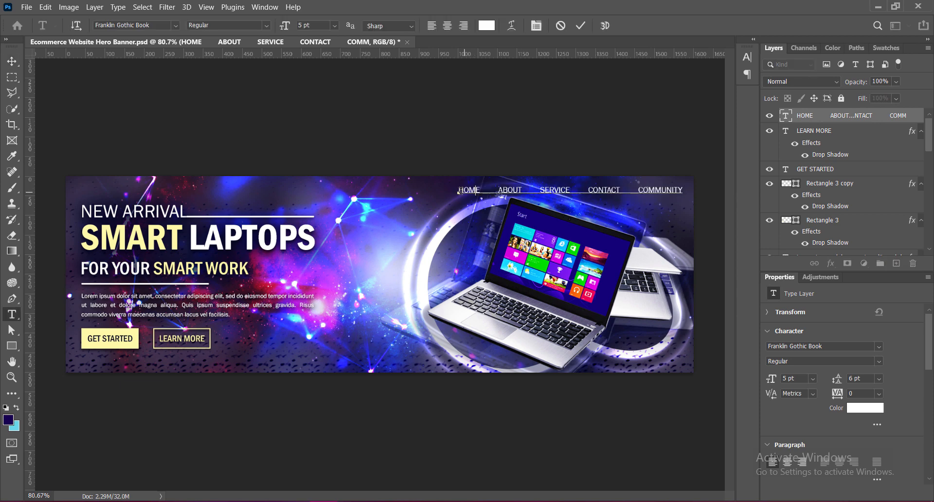
pyautogui.moveTo(458, 191); pyautogui.dragTo(483, 191)
pyautogui.click(175, 25)
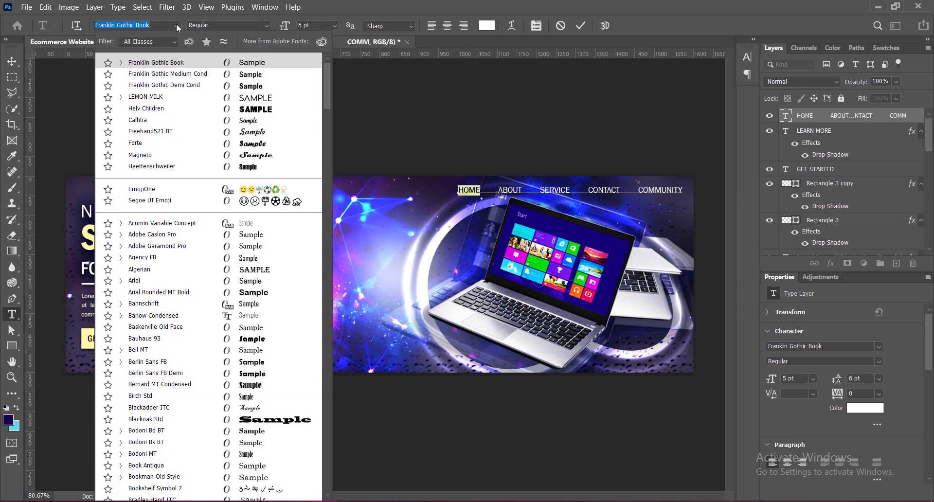
pyautogui.click(182, 74)
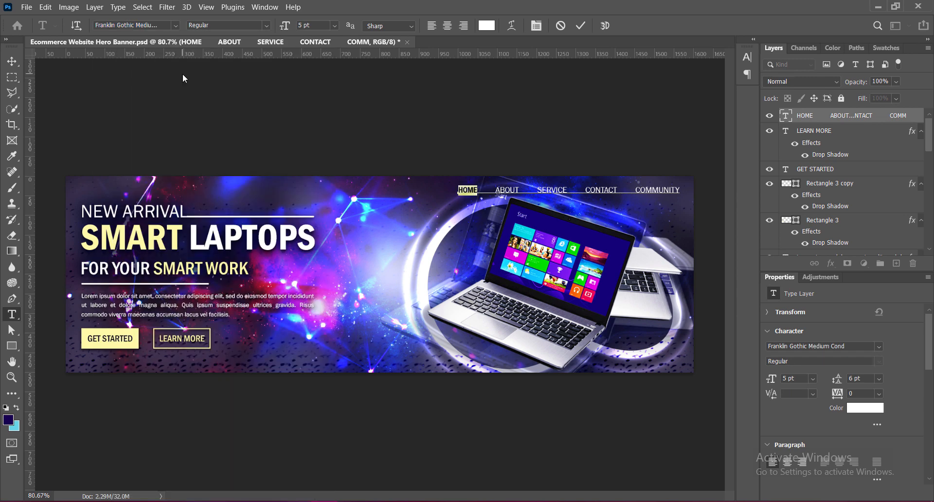
pyautogui.click(487, 25)
pyautogui.click(131, 344)
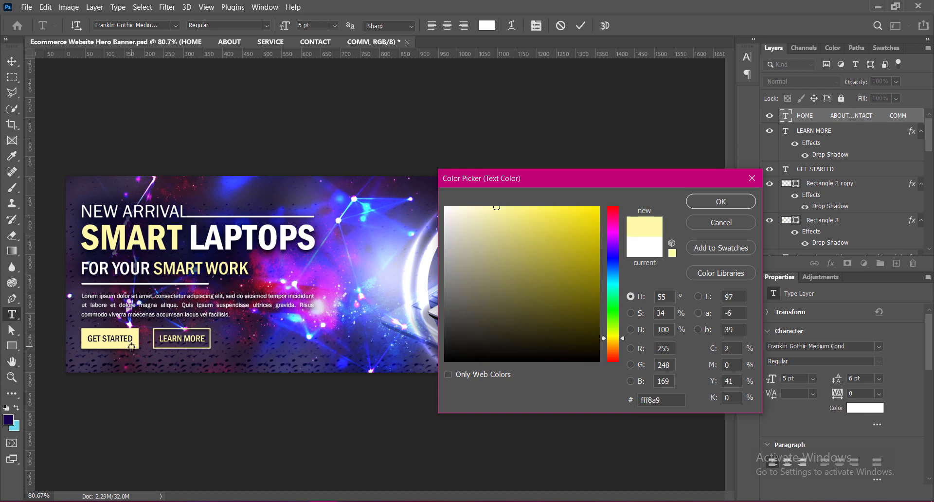
pyautogui.click(715, 201)
# Step: Return the word HOME to Franklin Gothic Book in Regular style and commit the text edit
pyautogui.click(175, 25)
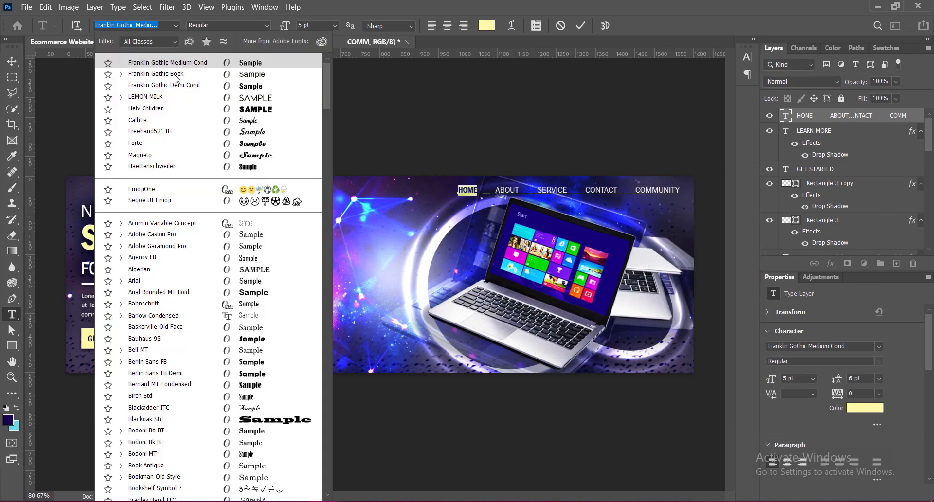
pyautogui.click(178, 73)
pyautogui.click(266, 25)
pyautogui.click(214, 37)
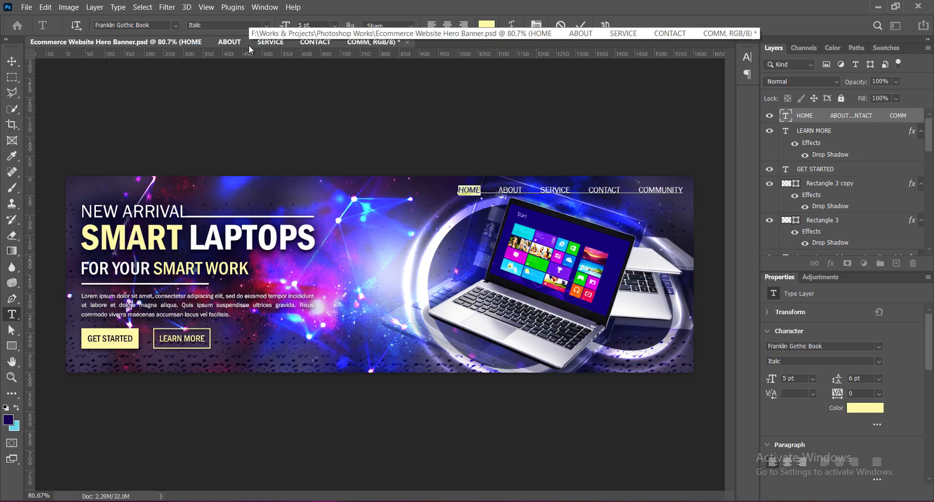
pyautogui.click(583, 27)
pyautogui.press('v')
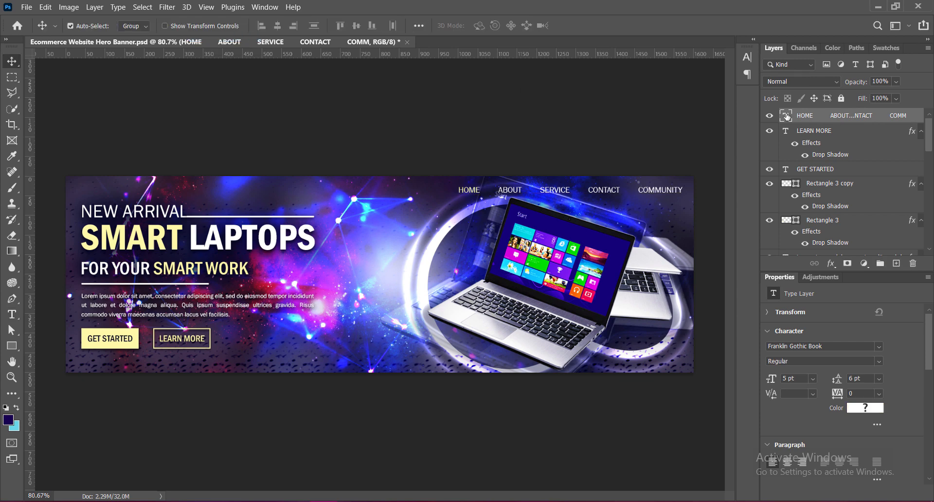
# Step: Apply a drop shadow to the navigation text with 3 px distance, 6% spread and 6 px size
pyautogui.doubleClick(915, 121)
pyautogui.click(660, 270)
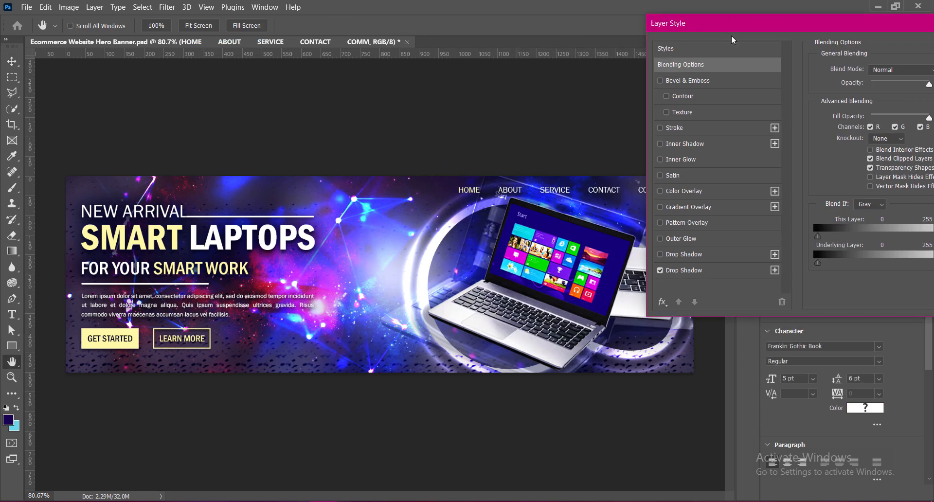
pyautogui.moveTo(731, 27); pyautogui.dragTo(614, 32)
pyautogui.click(568, 276)
pyautogui.doubleClick(817, 142)
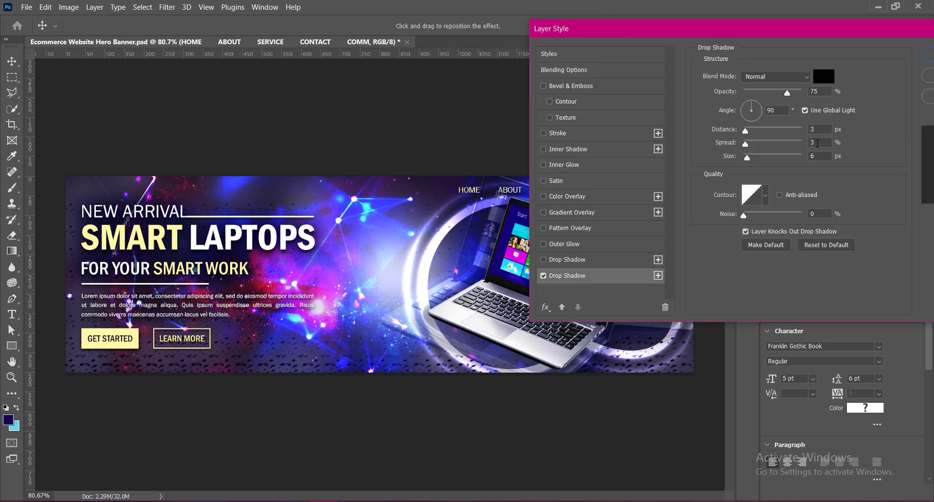
pyautogui.write('6')
pyautogui.moveTo(794, 35); pyautogui.dragTo(666, 34)
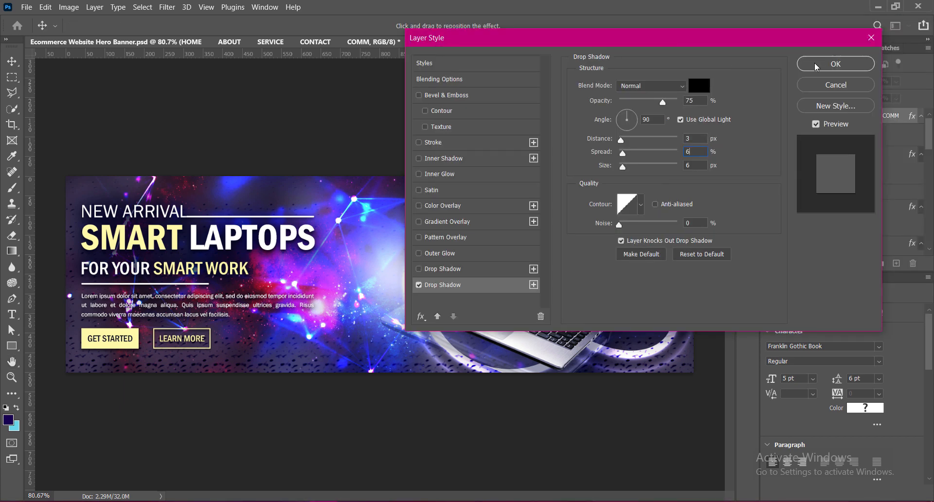
pyautogui.click(815, 57)
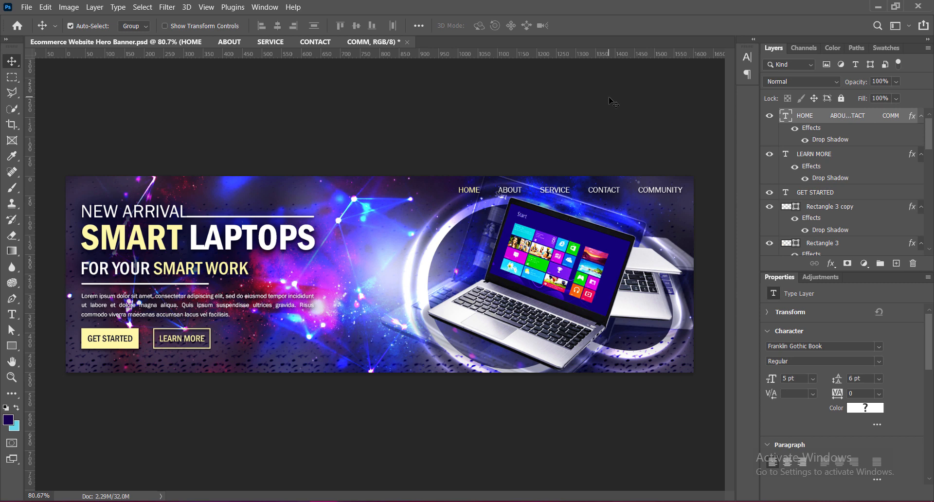
# Step: Nudge the navigation text about 12 px to the left
pyautogui.press('Left')
pyautogui.press('Left')
pyautogui.press('Left')
pyautogui.press('Left')
pyautogui.press('Left')
pyautogui.press('Left')
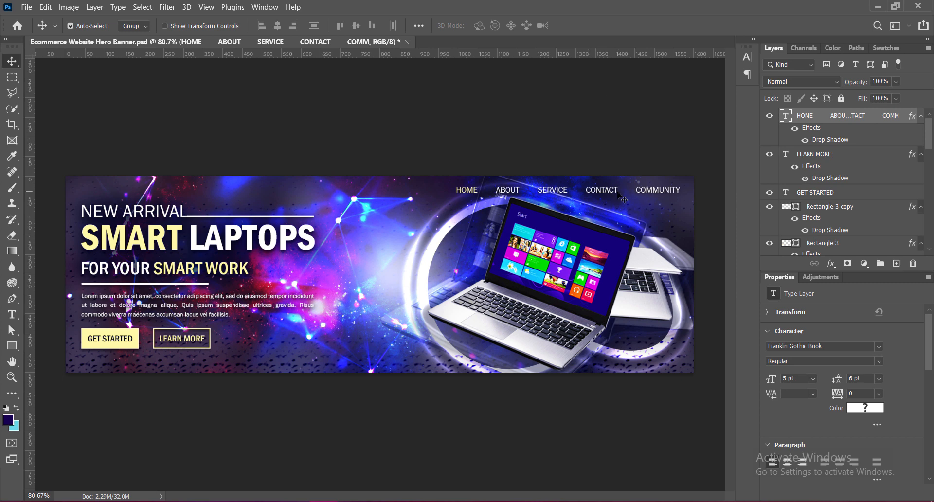
pyautogui.press('Left')
pyautogui.press('Left')
pyautogui.press('Left')
pyautogui.press('Left')
pyautogui.press('Left')
pyautogui.press('Left')
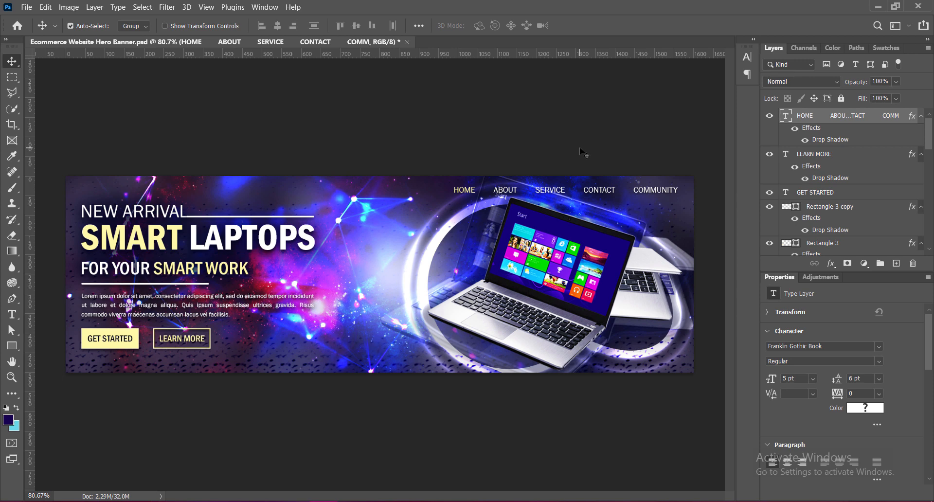
# Step: Duplicate the short divider line to about X 787, Y 74 px and fill the copy with HOME's pale yellow
pyautogui.click(188, 284)
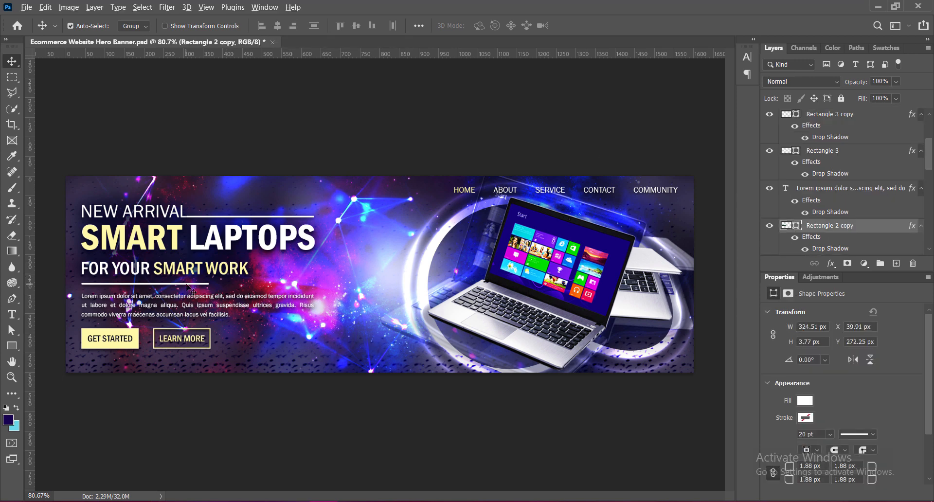
pyautogui.moveTo(187, 285); pyautogui.dragTo(481, 206)
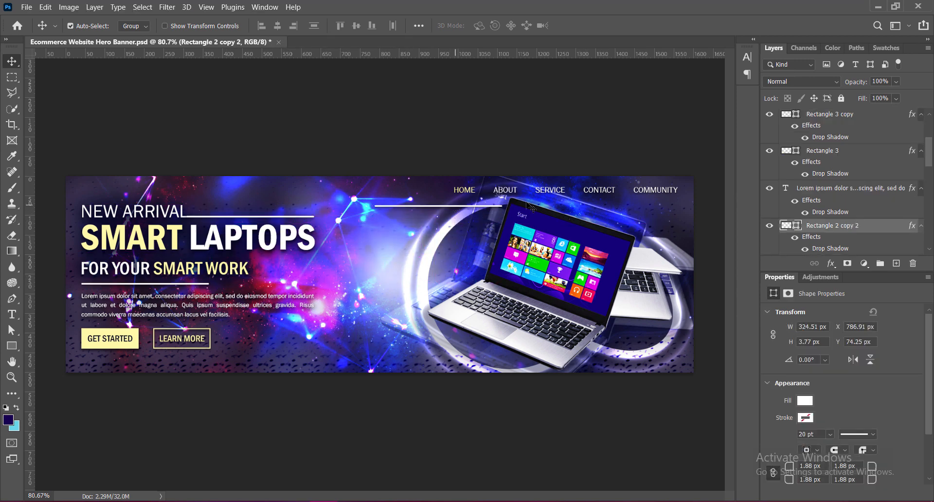
pyautogui.doubleClick(789, 227)
pyautogui.click(464, 190)
pyautogui.click(718, 200)
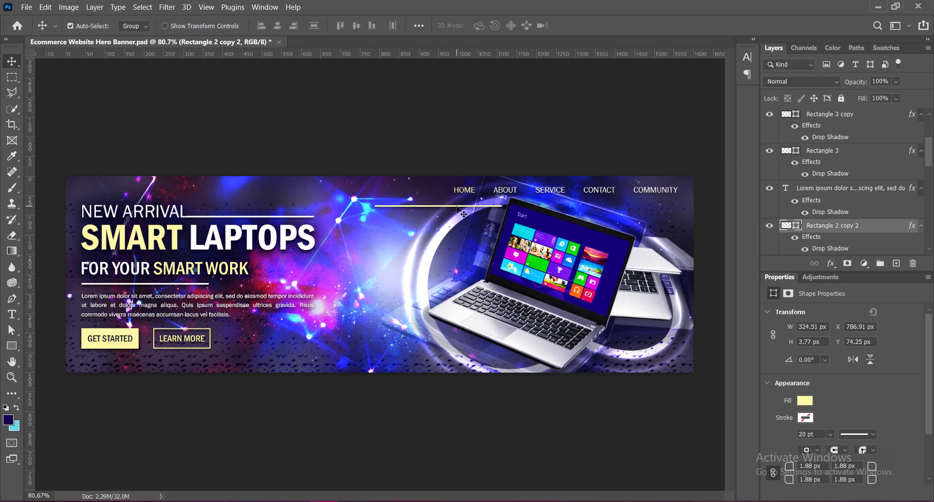
# Step: Resize the yellow line copy to 50 px wide and 2.5 px high
pyautogui.doubleClick(819, 326)
pyautogui.write('200')
pyautogui.press('Return')
pyautogui.click(795, 328)
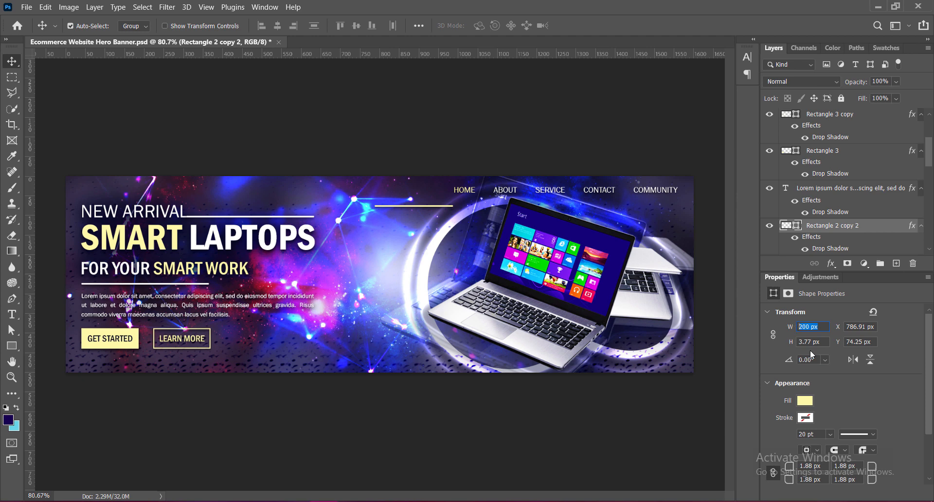
pyautogui.write('50')
pyautogui.press('Return')
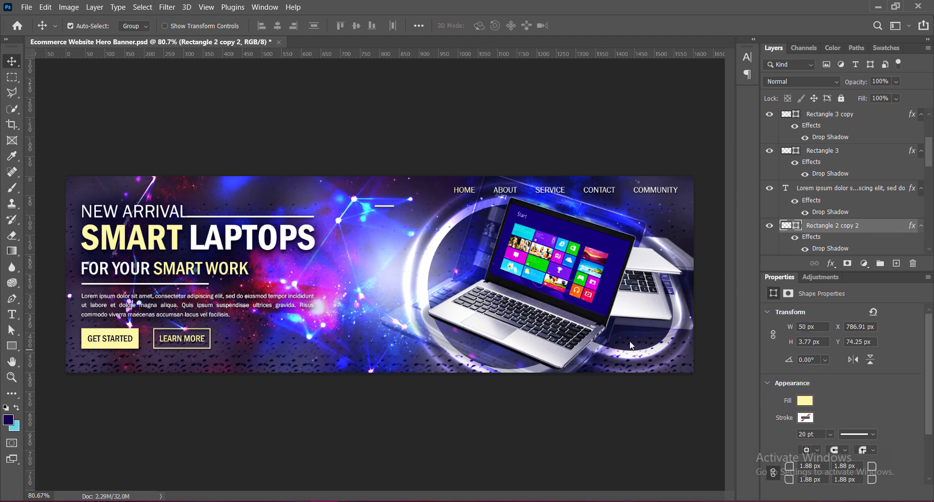
pyautogui.doubleClick(810, 342)
pyautogui.write('2')
pyautogui.press('Return')
pyautogui.write('.5')
pyautogui.press('Return')
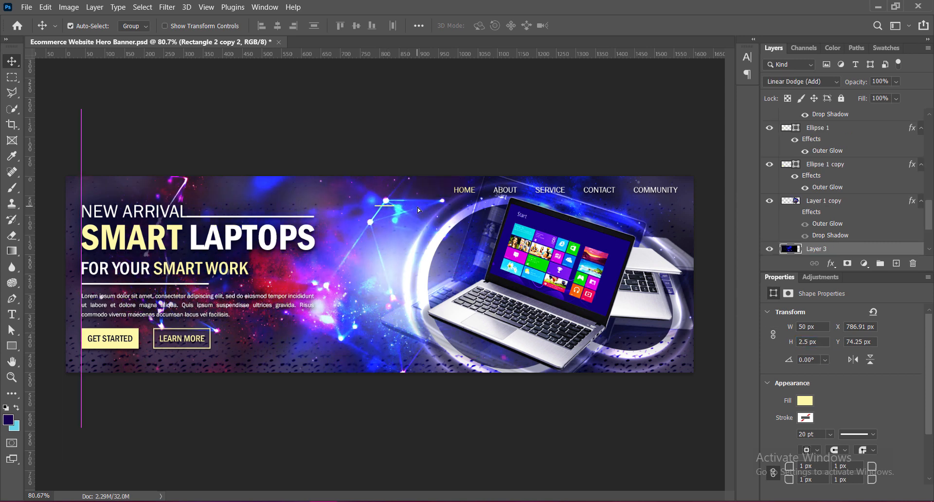
# Step: Place the yellow line directly beneath HOME at X 986, Y 52 px and resize it to 57 by 3 px
pyautogui.click(417, 207)
pyautogui.click(390, 210)
pyautogui.hotkey('ctrl', 't')
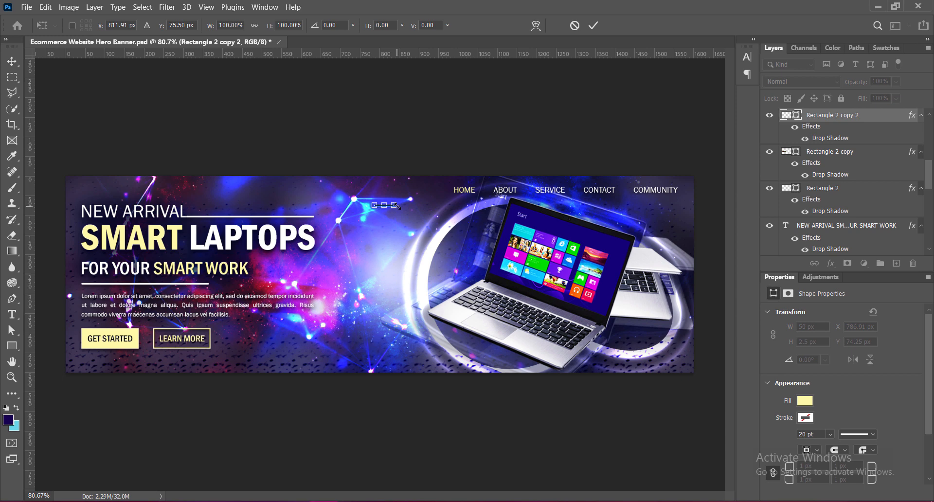
pyautogui.moveTo(401, 206); pyautogui.dragTo(460, 199)
pyautogui.click(593, 25)
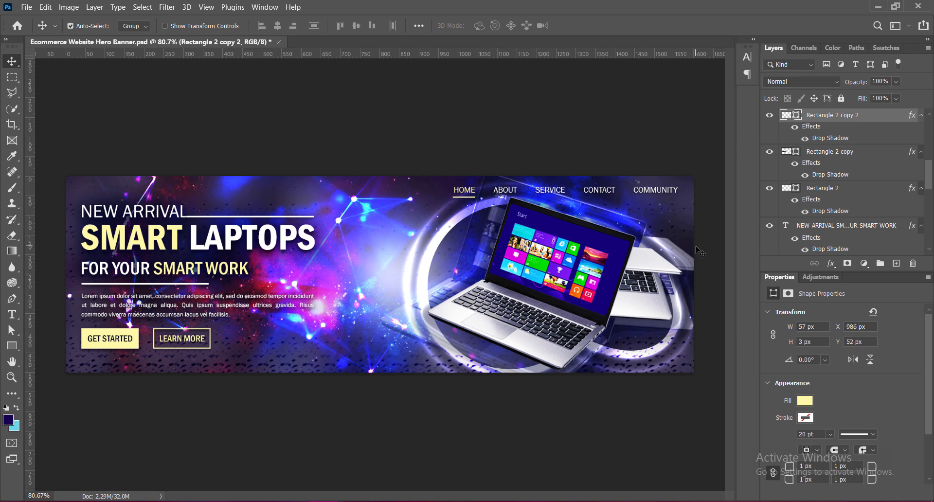
# Step: Set the HOME underline's height to 2 px and nudge it slightly right and up
pyautogui.doubleClick(801, 342)
pyautogui.write('2.7')
pyautogui.doubleClick(799, 342)
pyautogui.write('2')
pyautogui.press('Return')
pyautogui.press('Right')
pyautogui.press('Up')
pyautogui.click(559, 447)
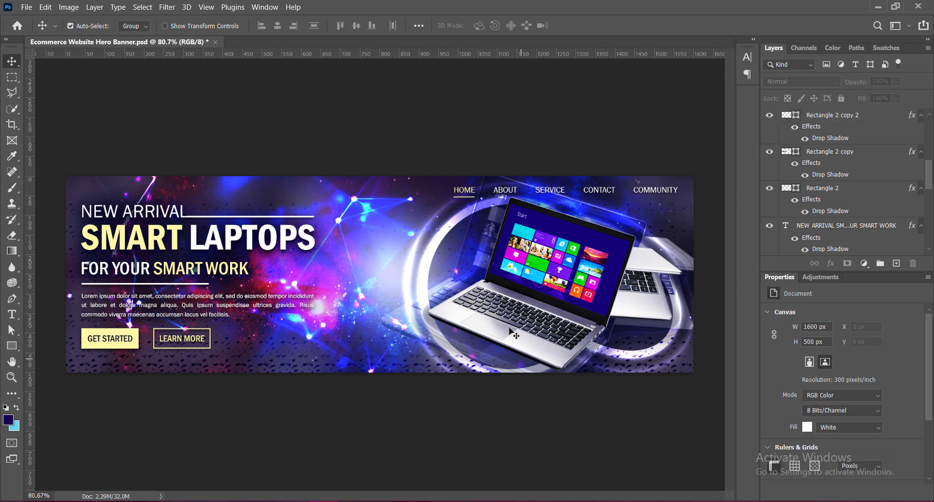
# Step: Nudge the HOME underline up once more to Y 52 px and save the document
pyautogui.click(466, 198)
pyautogui.press('Up')
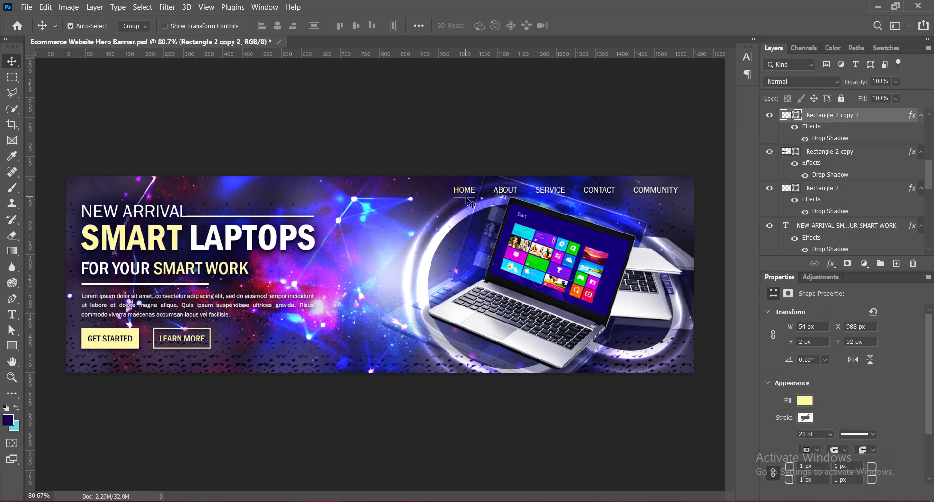
pyautogui.click(529, 143)
pyautogui.hotkey('ctrl', 's')
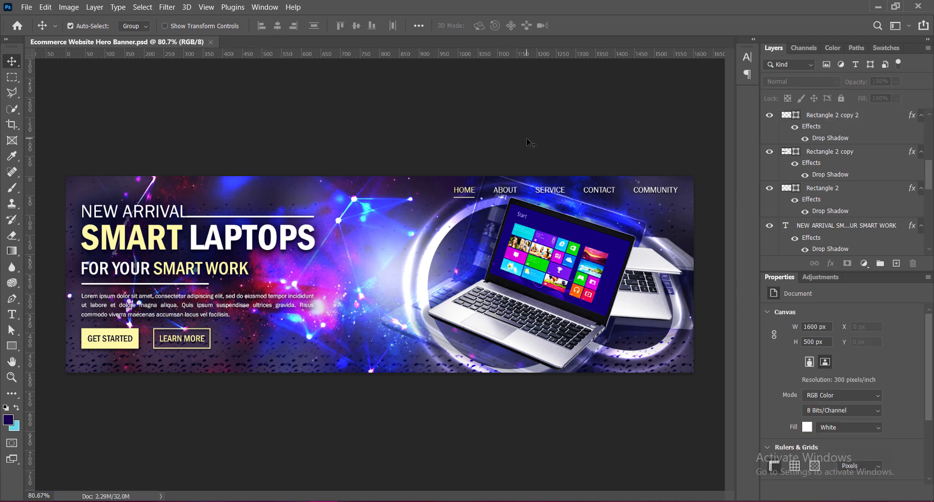
# Step: Scale both laptop layers and both glowing ellipses together to 102.52%, shift the group left to X 746, Y -15 px, and save the document
pyautogui.click(555, 351)
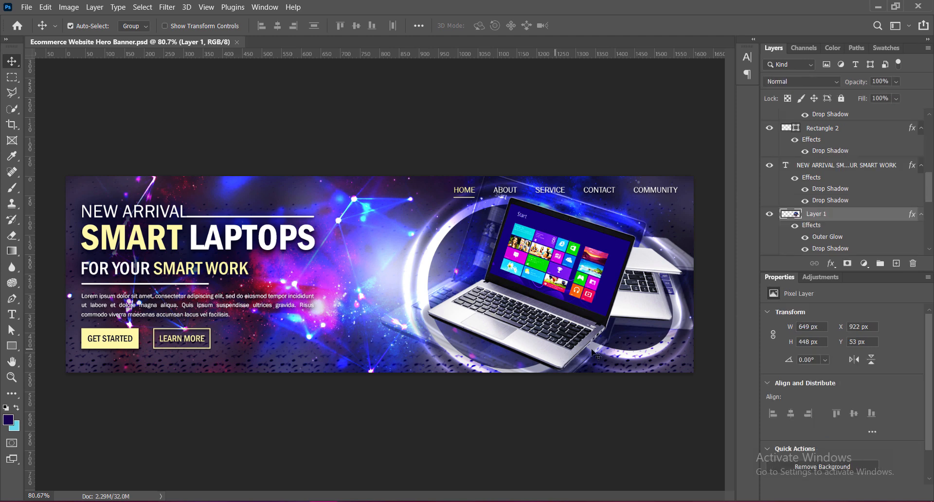
pyautogui.moveTo(928, 192); pyautogui.dragTo(926, 203)
pyautogui.keyDown('ctrl'); pyautogui.click(826, 176); pyautogui.keyUp('ctrl')
pyautogui.keyDown('ctrl'); pyautogui.click(837, 212); pyautogui.keyUp('ctrl')
pyautogui.scroll(-3, 857, 205)
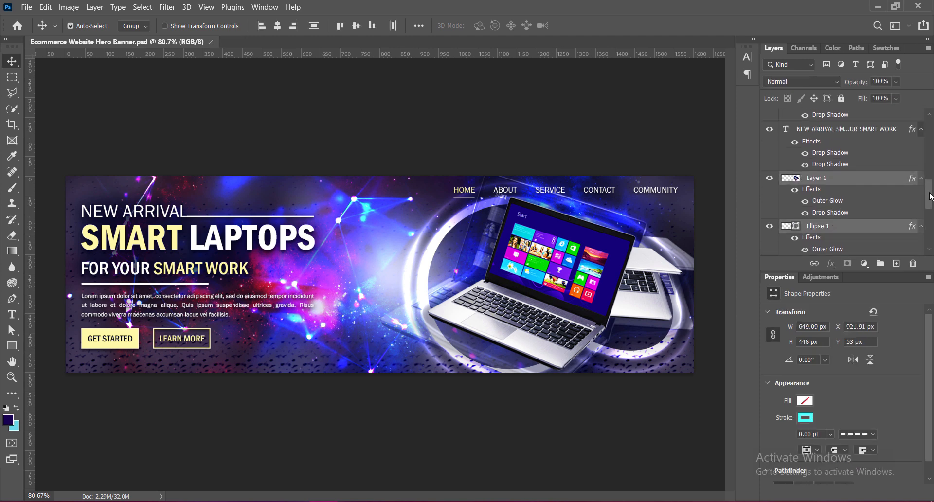
pyautogui.keyDown('ctrl'); pyautogui.click(863, 187); pyautogui.keyUp('ctrl')
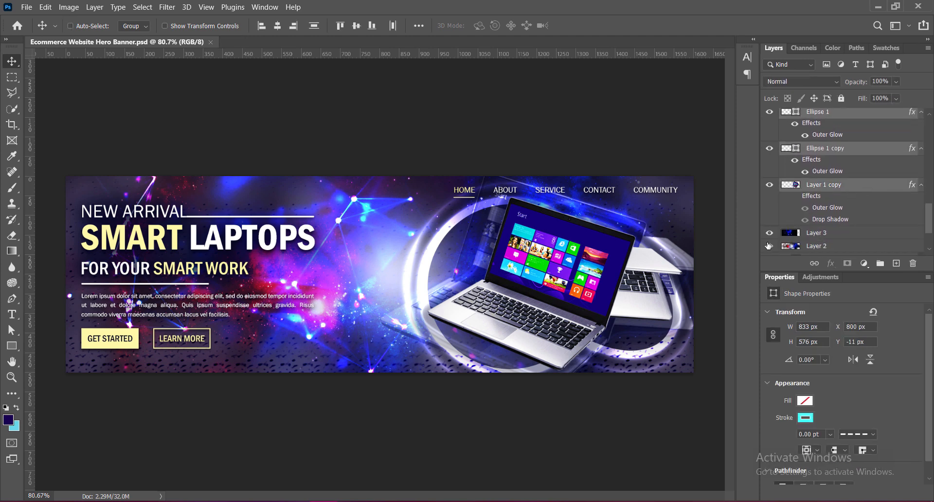
pyautogui.hotkey('ctrl', 't')
pyautogui.moveTo(550, 360)
pyautogui.mouseDown()
pyautogui.moveTo(552, 368)
pyautogui.moveTo(545, 354)
pyautogui.mouseUp()
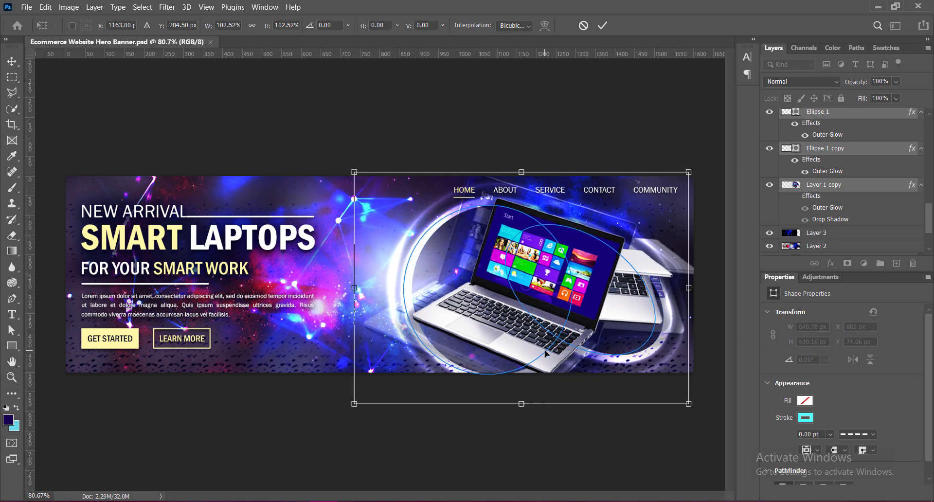
pyautogui.press('Left')
pyautogui.press('Up')
pyautogui.press('Up')
pyautogui.press('Up')
pyautogui.press('Up')
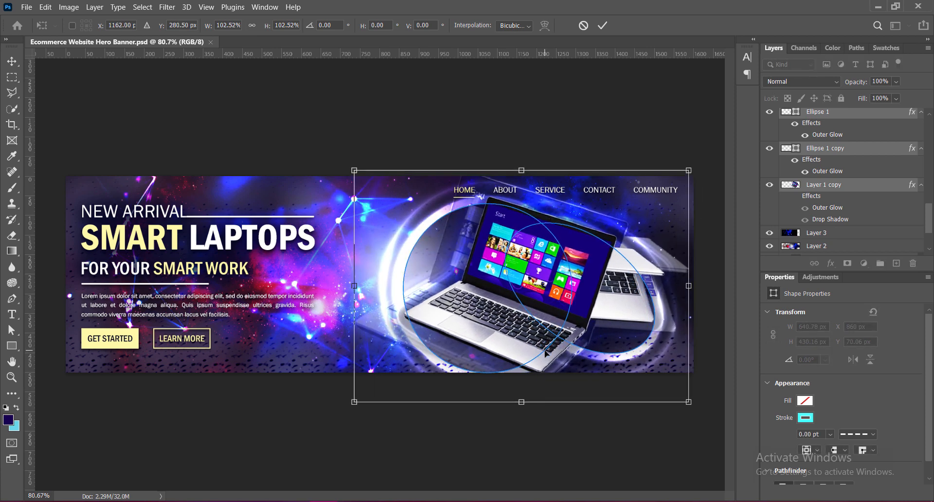
pyautogui.press('Return')
pyautogui.hotkey('ctrl', 's')
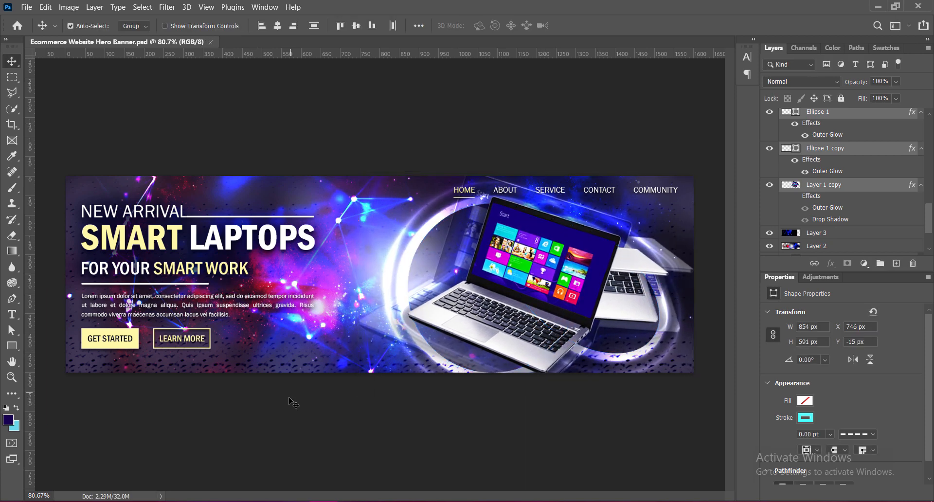
# Step: Examine the whole banner at several magnifications to check the laptops, text, buttons and navigation menu
pyautogui.click(291, 402)
pyautogui.click(205, 333)
pyautogui.click(462, 427)
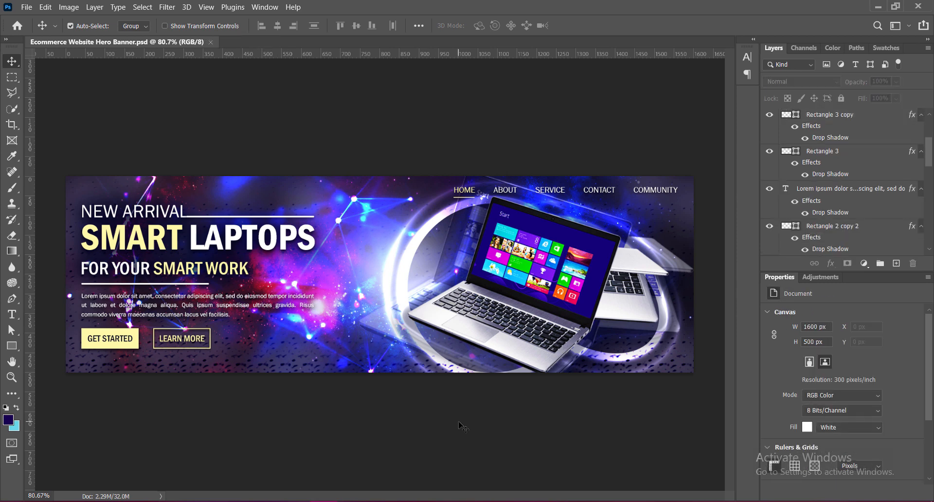
pyautogui.scroll(-3, 413, 331)
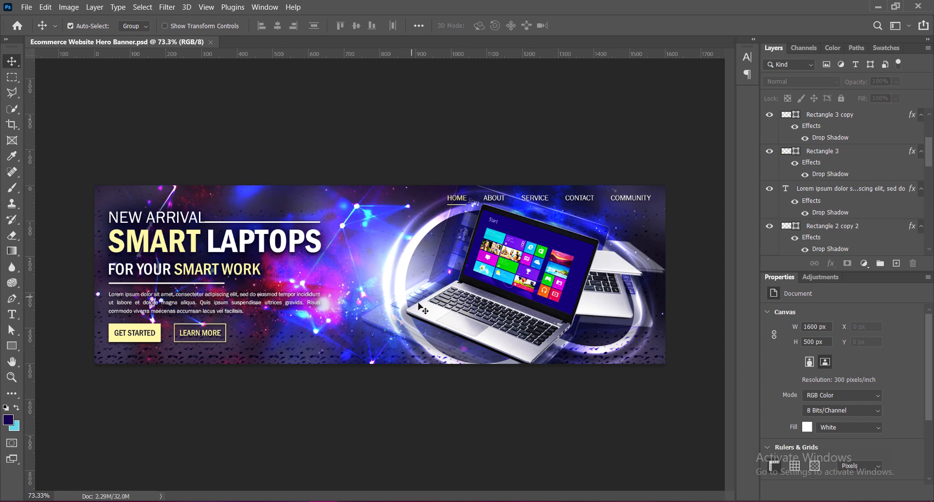
pyautogui.scroll(2, 419, 307)
pyautogui.scroll(-1, 358, 452)
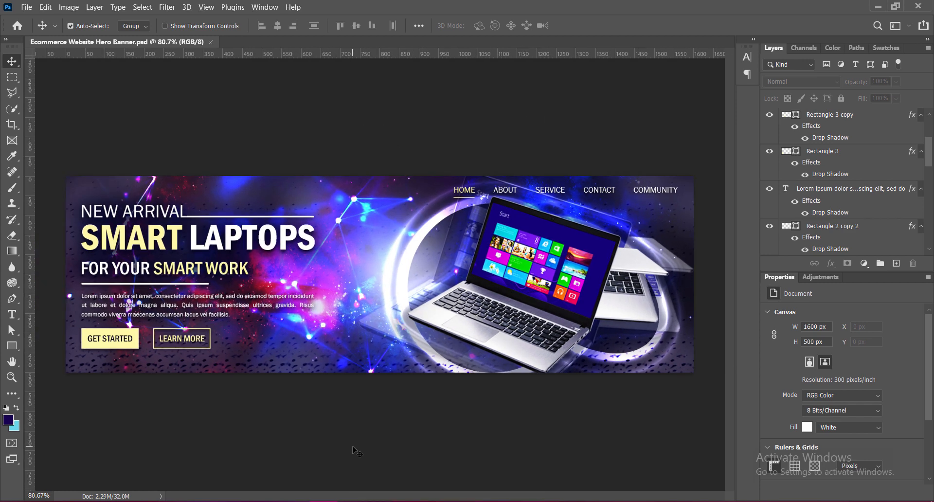
pyautogui.scroll(-1, 358, 451)
pyautogui.scroll(1, 352, 433)
pyautogui.scroll(1, 389, 441)
pyautogui.scroll(1, 387, 437)
pyautogui.scroll(-2, 387, 437)
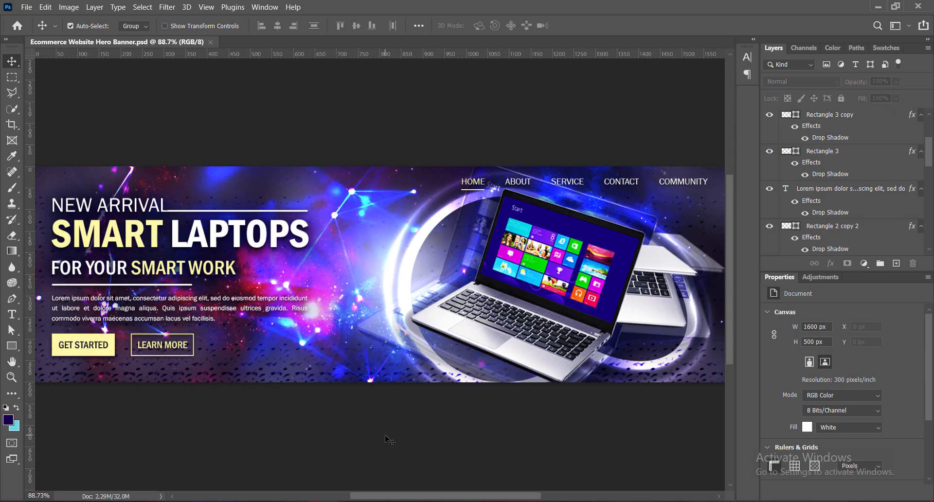